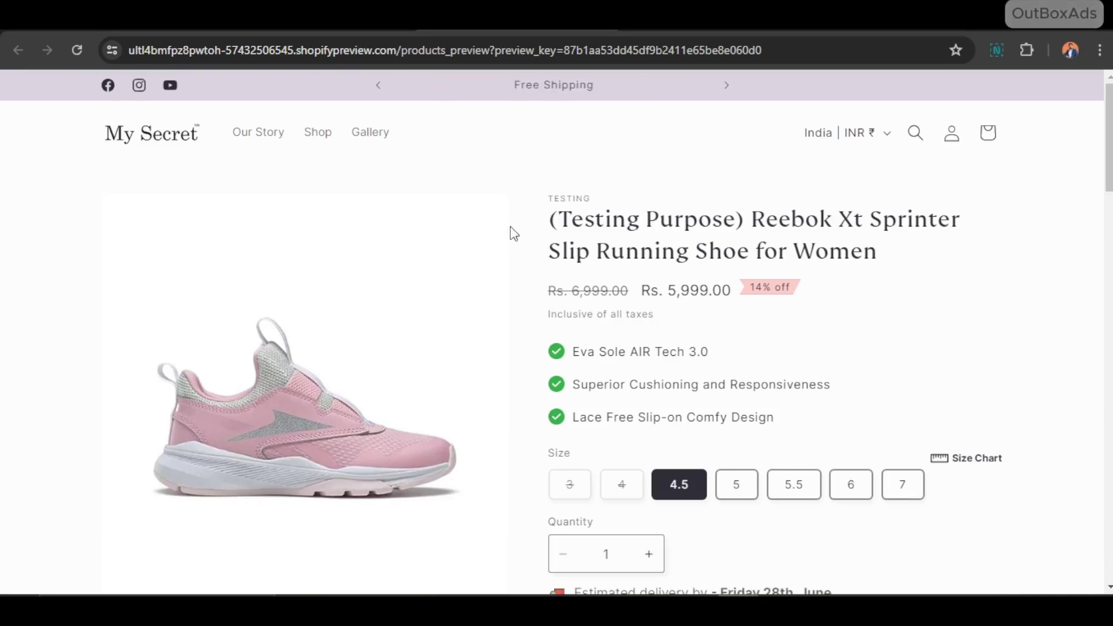
# On the shoe page, expand and collapse the true-to-size, care, materials and washing FAQs.
pyautogui.scroll(-10, 511, 227)
pyautogui.scroll(-10, 552, 249)
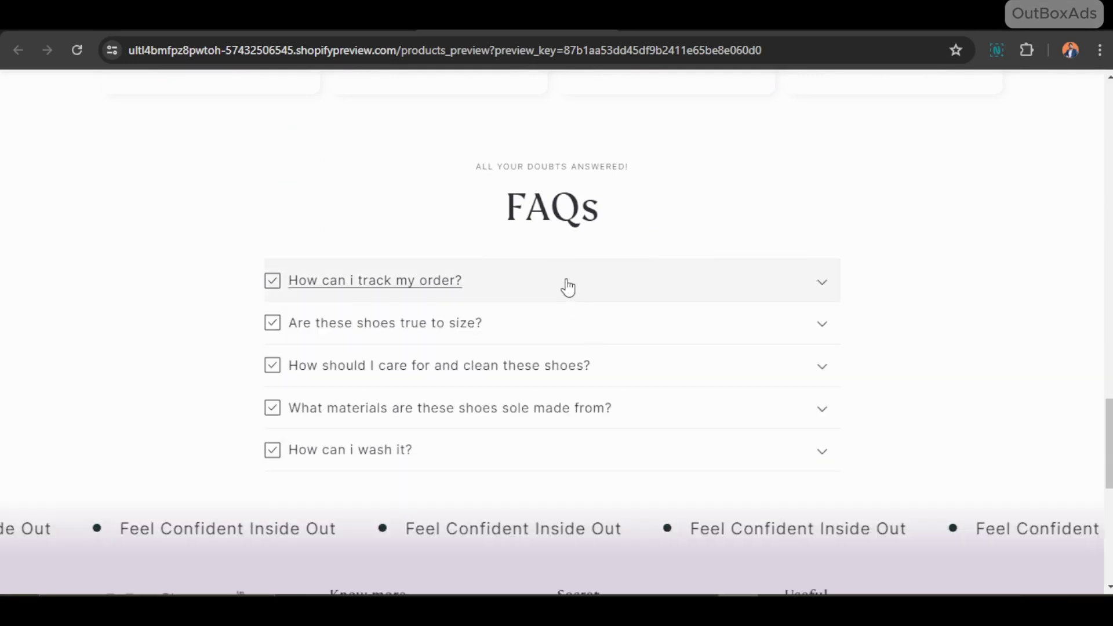
pyautogui.click(608, 331)
pyautogui.click(610, 331)
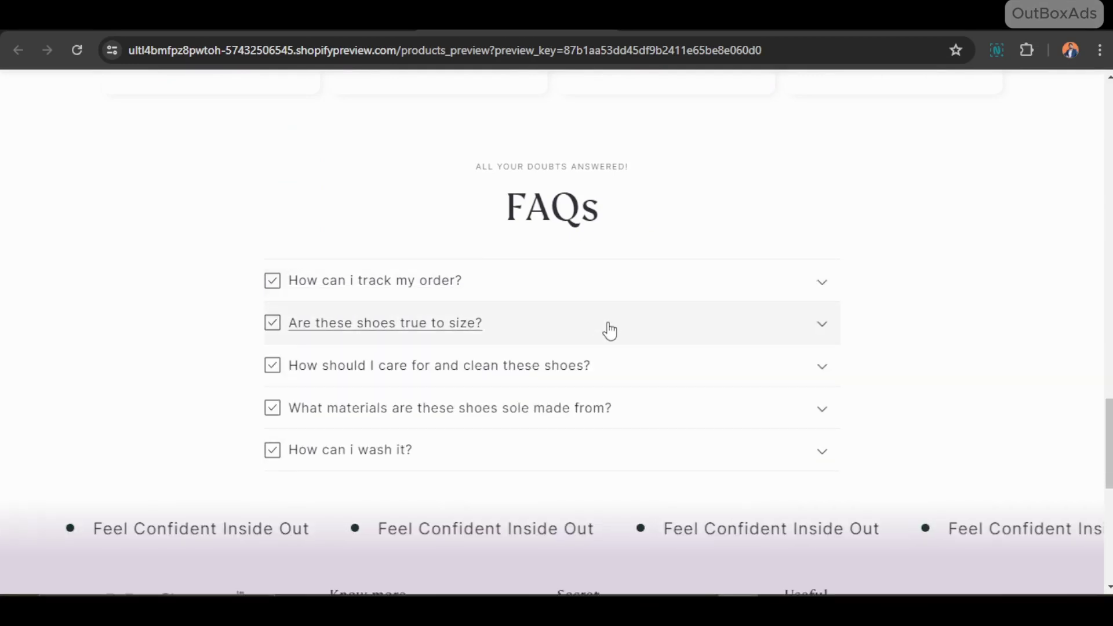
pyautogui.click(633, 371)
pyautogui.click(634, 370)
pyautogui.click(652, 411)
pyautogui.click(654, 413)
pyautogui.click(647, 460)
pyautogui.click(647, 460)
pyautogui.scroll(3, 416, 316)
pyautogui.scroll(4, 417, 316)
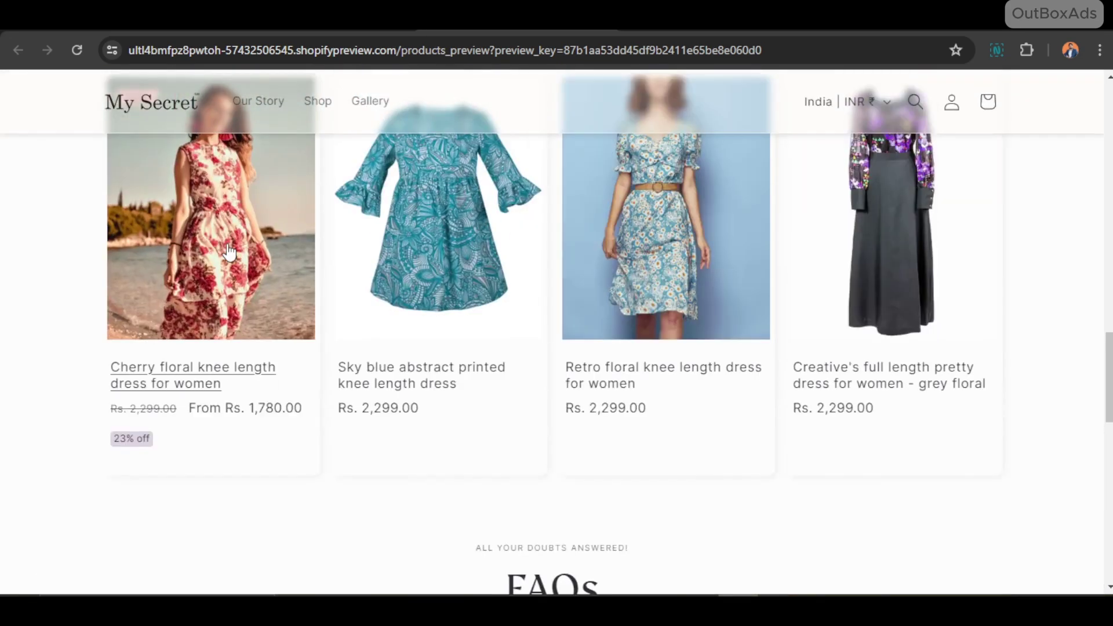
# Open the Cherry floral knee length dress page and expand its print, washing and color-bleed FAQs.
pyautogui.click(230, 252)
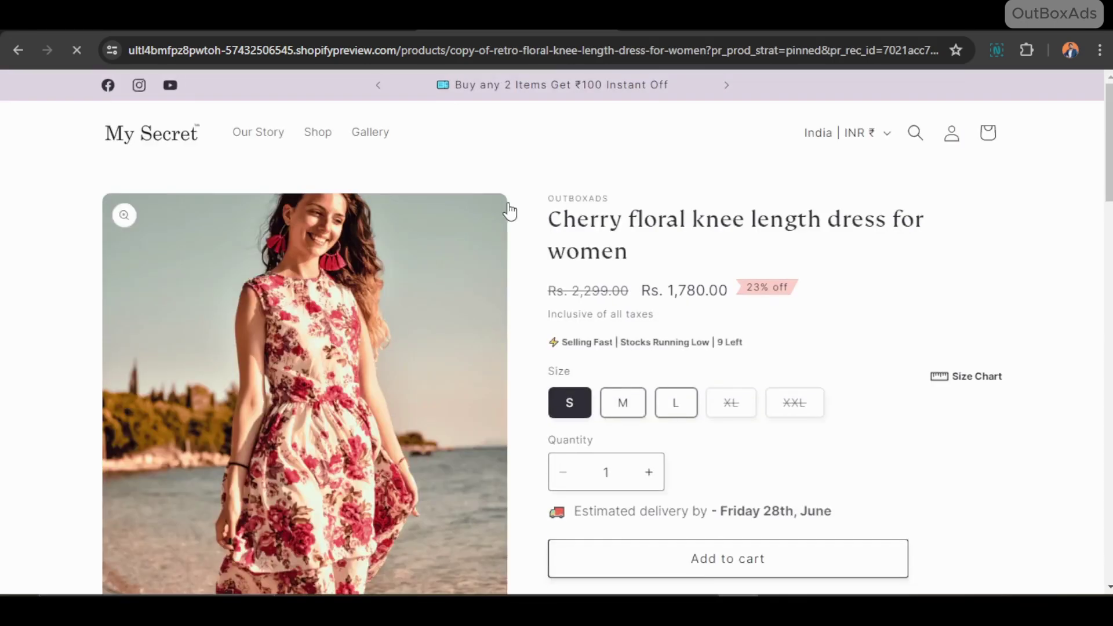
pyautogui.click(1067, 570)
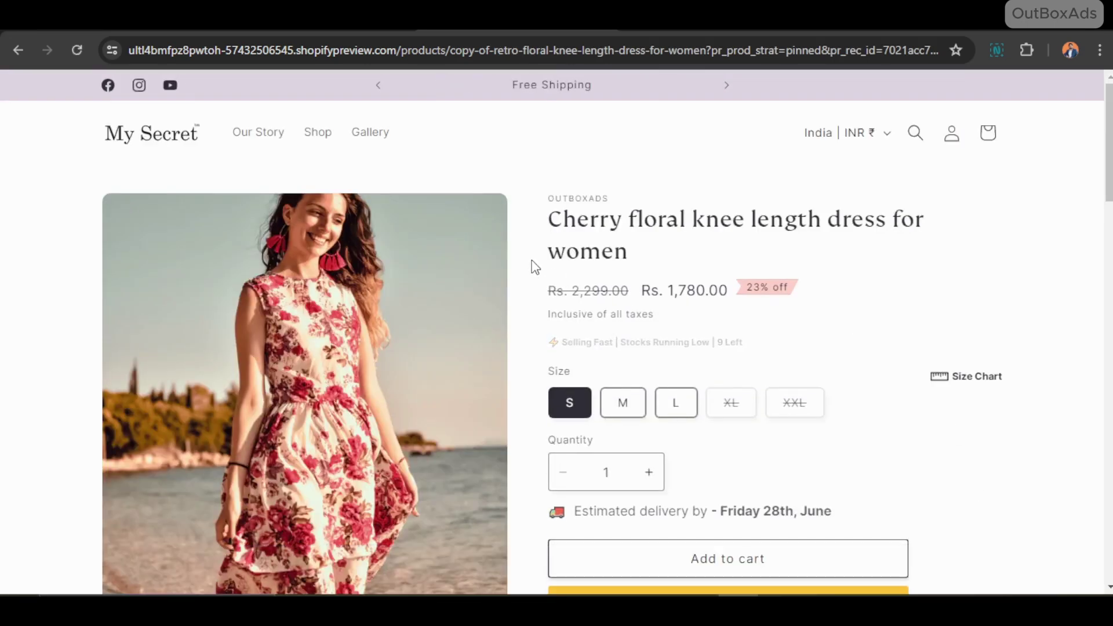
pyautogui.scroll(-15, 534, 266)
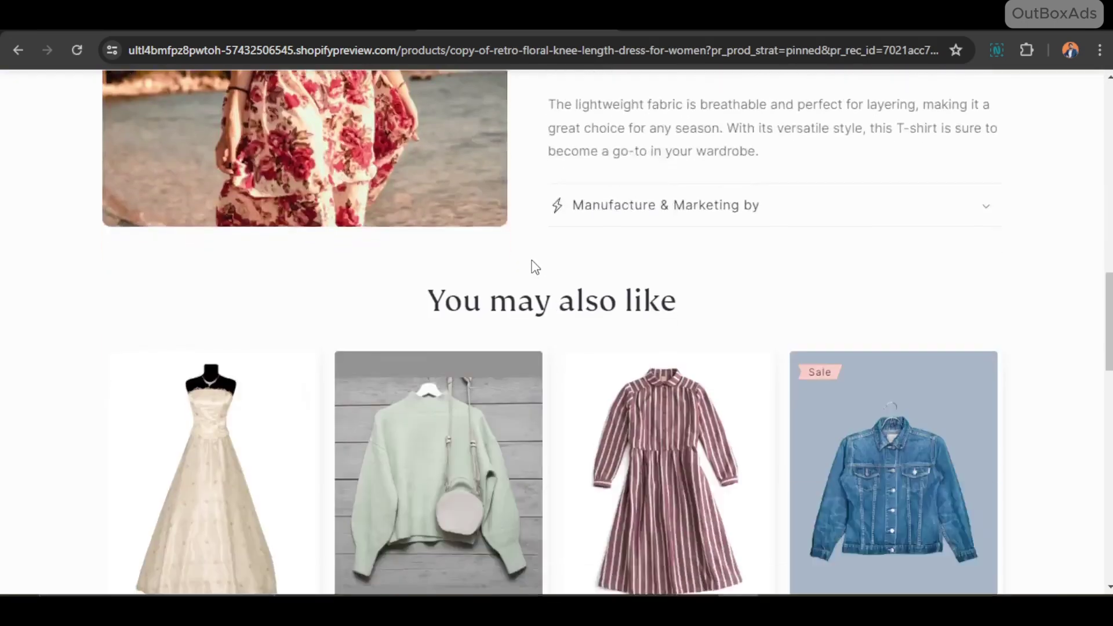
pyautogui.scroll(-9, 535, 268)
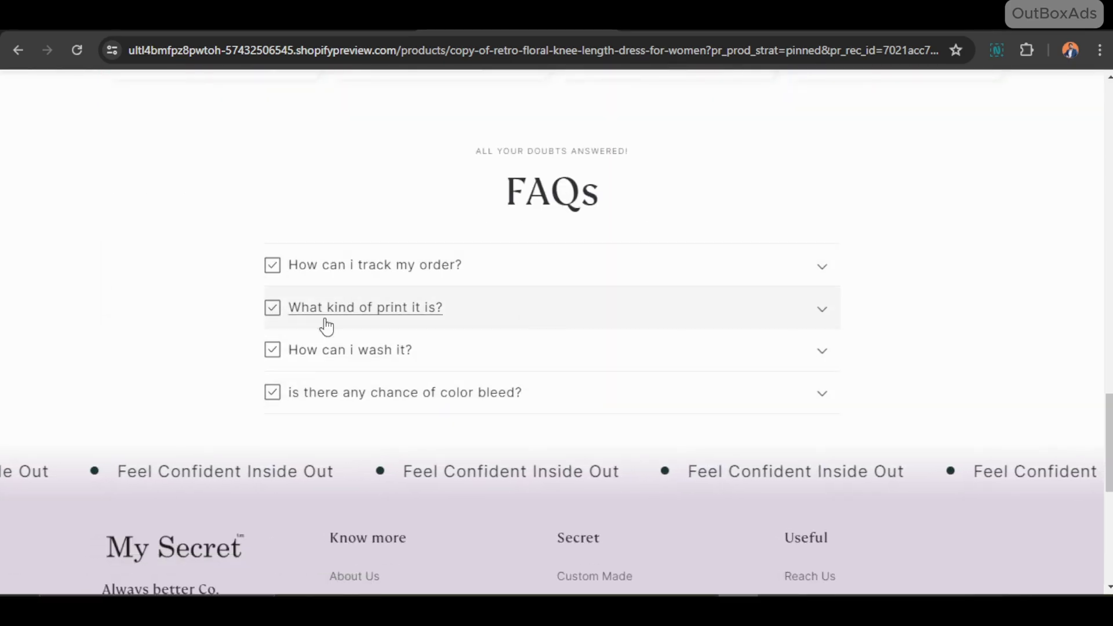
pyautogui.click(540, 325)
pyautogui.click(541, 325)
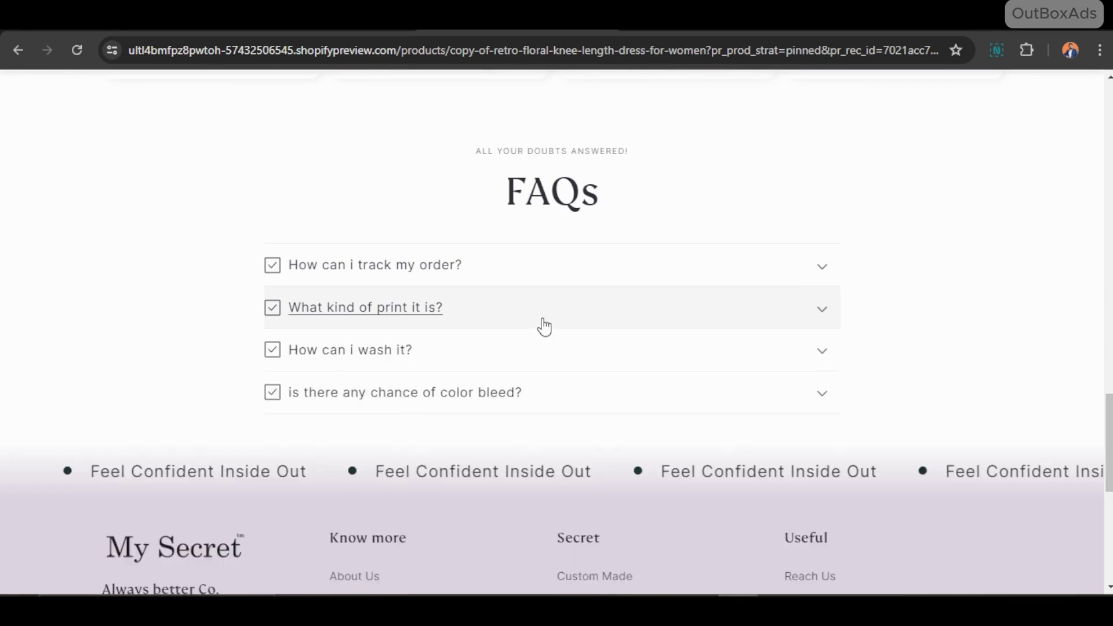
pyautogui.click(539, 365)
pyautogui.click(557, 367)
pyautogui.click(599, 399)
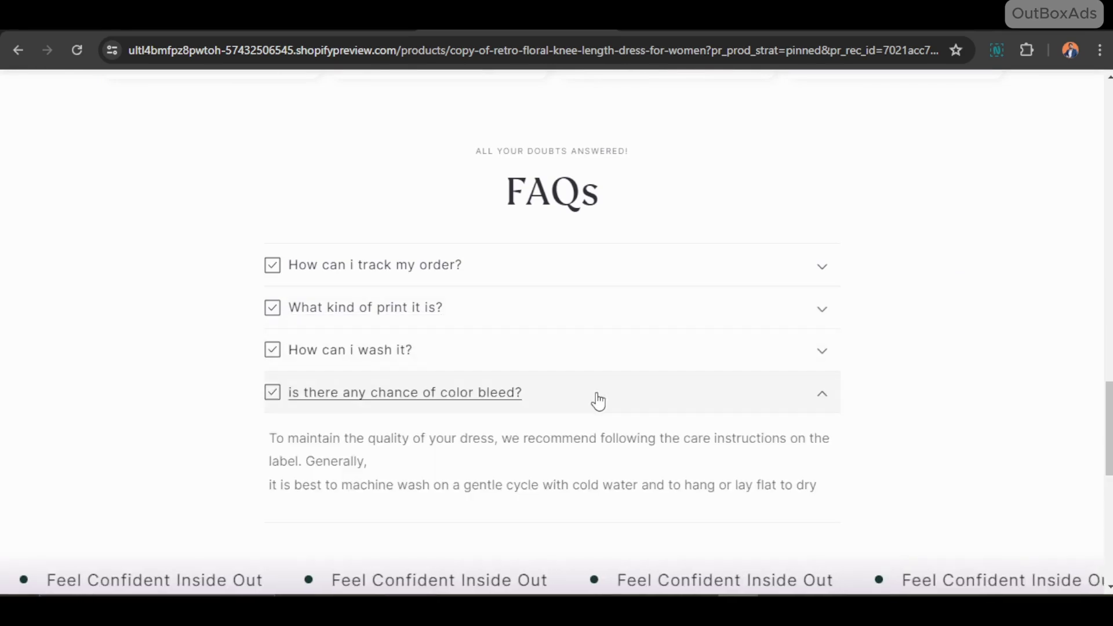
pyautogui.click(596, 401)
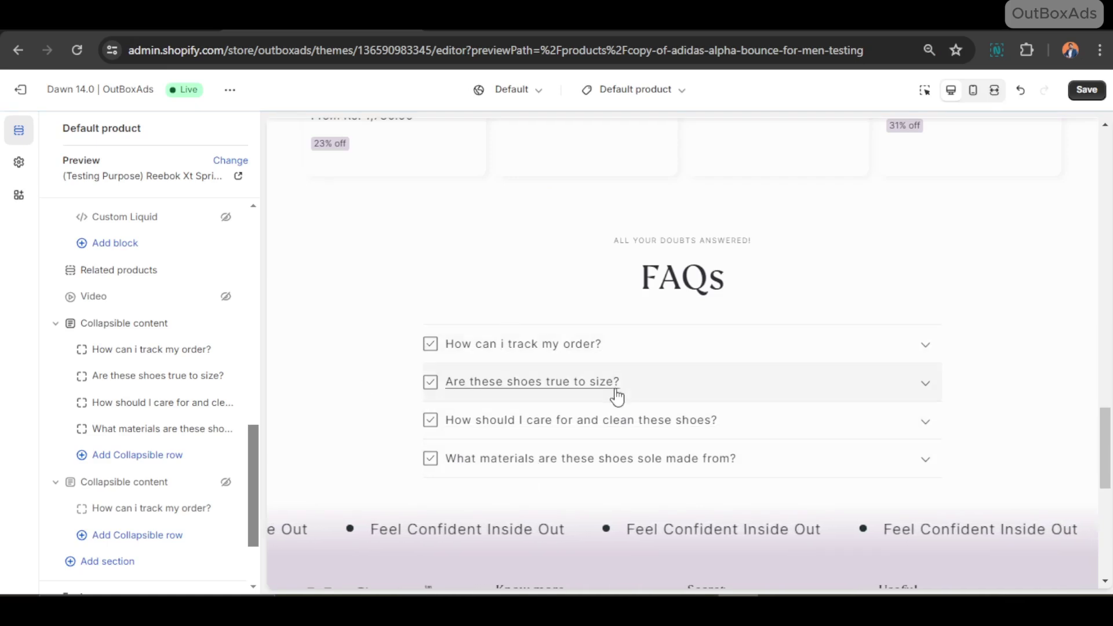
# Expand and collapse the 'How can i track my order?' row in the editor preview.
pyautogui.click(671, 352)
pyautogui.click(671, 353)
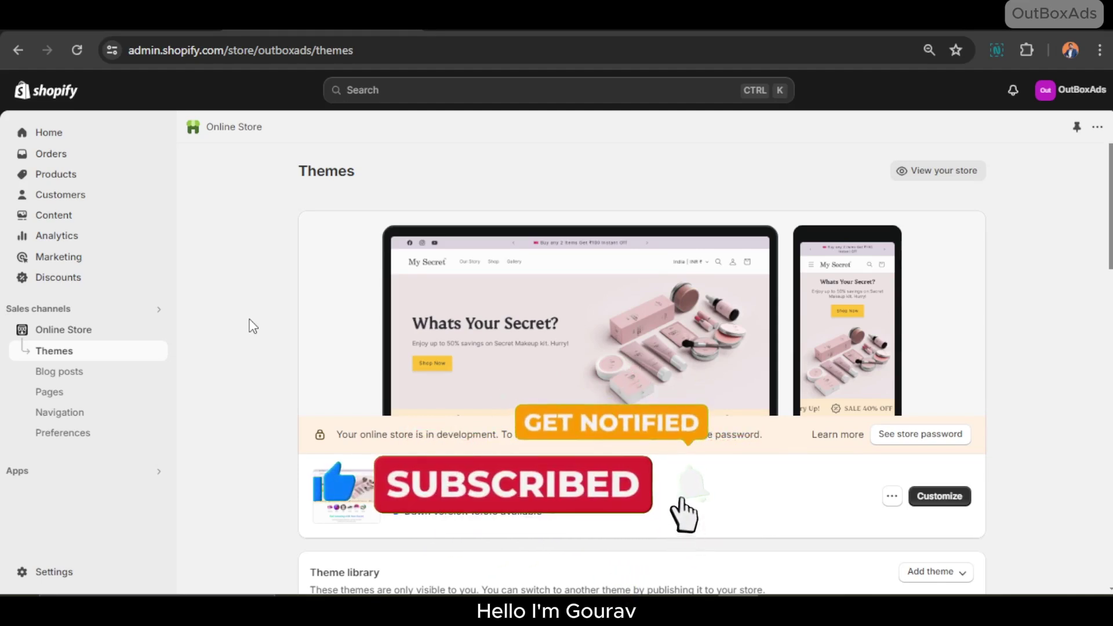
# Customize the current theme and switch the editor to the Products > Default product template.
pyautogui.click(940, 500)
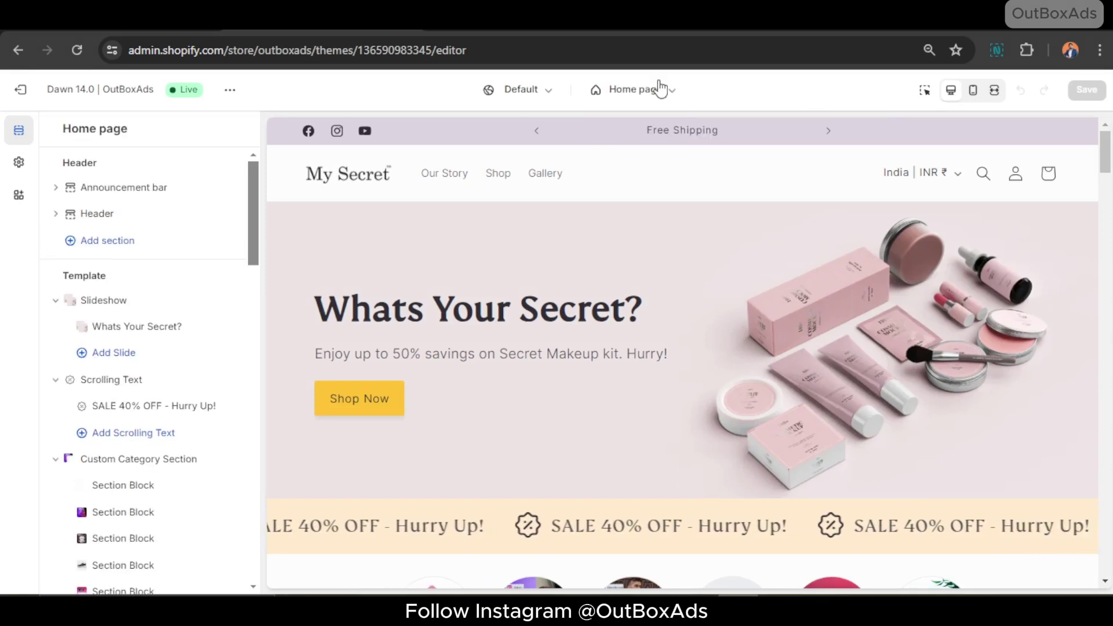
pyautogui.click(670, 92)
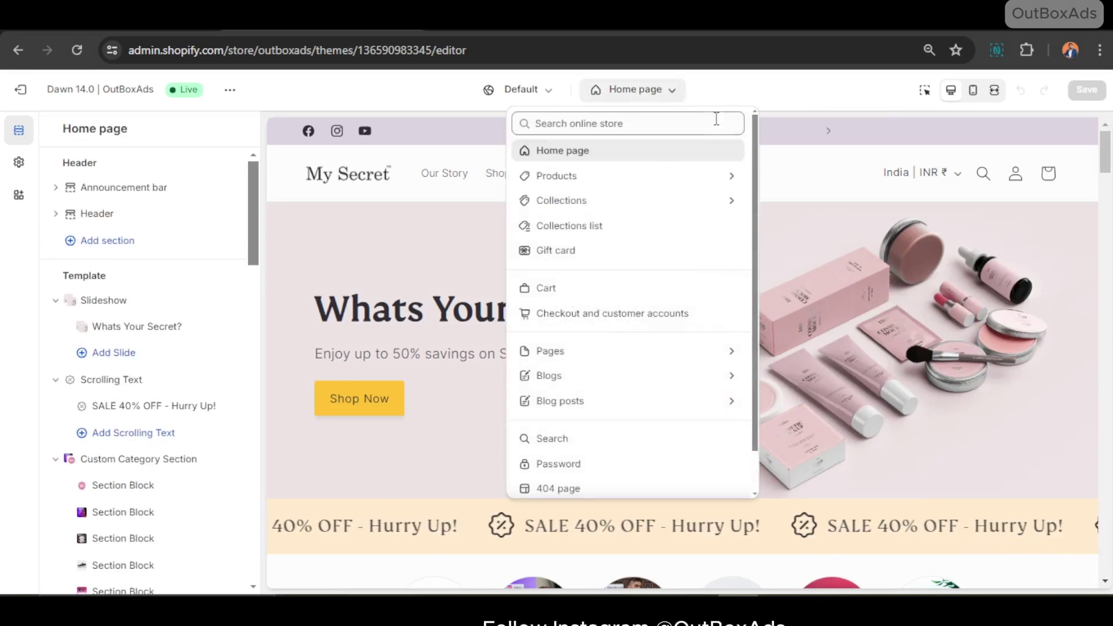
pyautogui.click(591, 179)
pyautogui.click(590, 200)
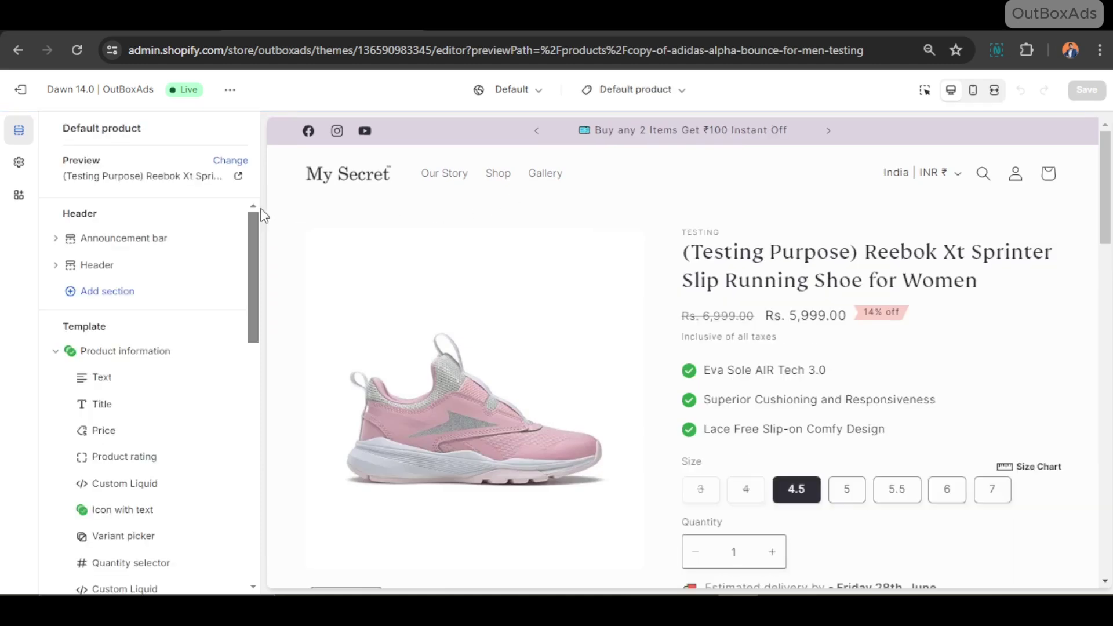
# Add a Collapsible content section to the product template and delete its fourth row.
pyautogui.moveTo(253, 232); pyautogui.dragTo(251, 476)
pyautogui.click(103, 452)
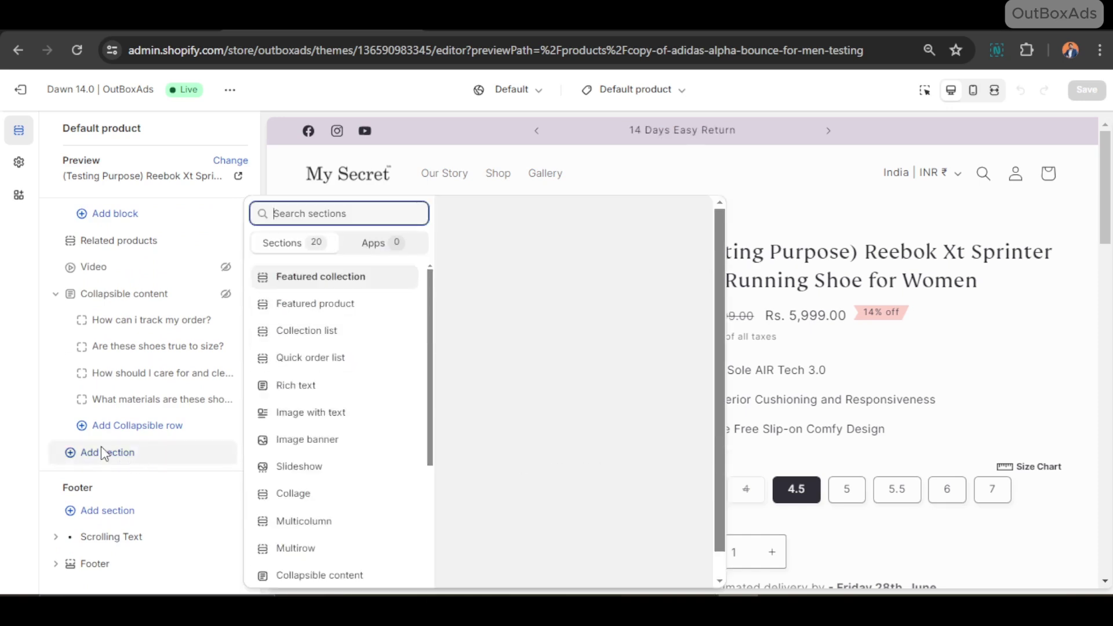
pyautogui.scroll(-1, 284, 556)
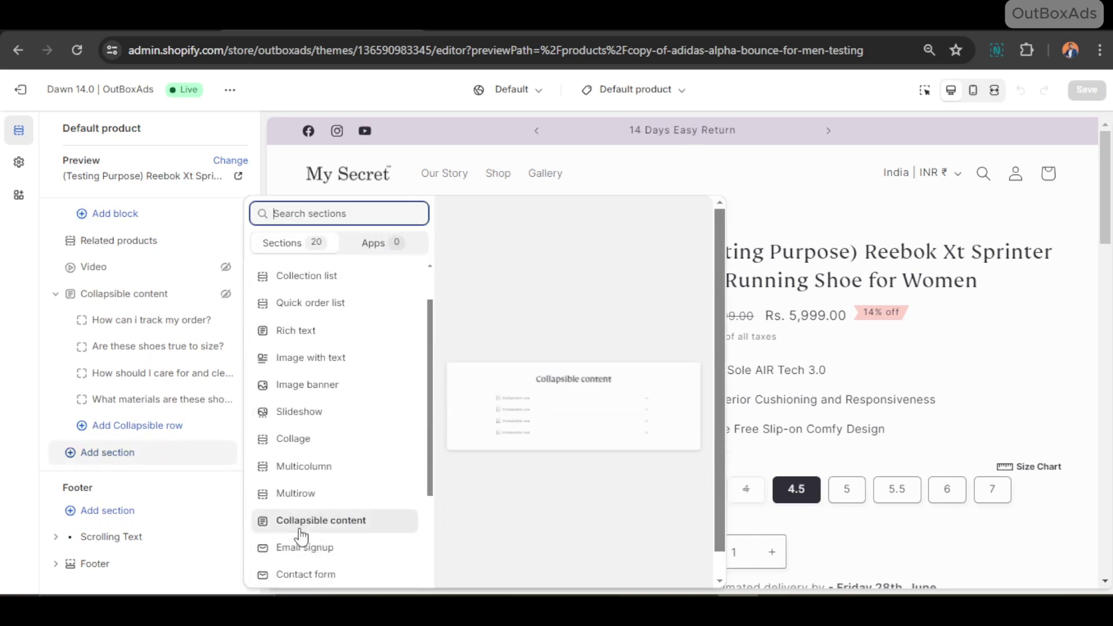
pyautogui.click(330, 522)
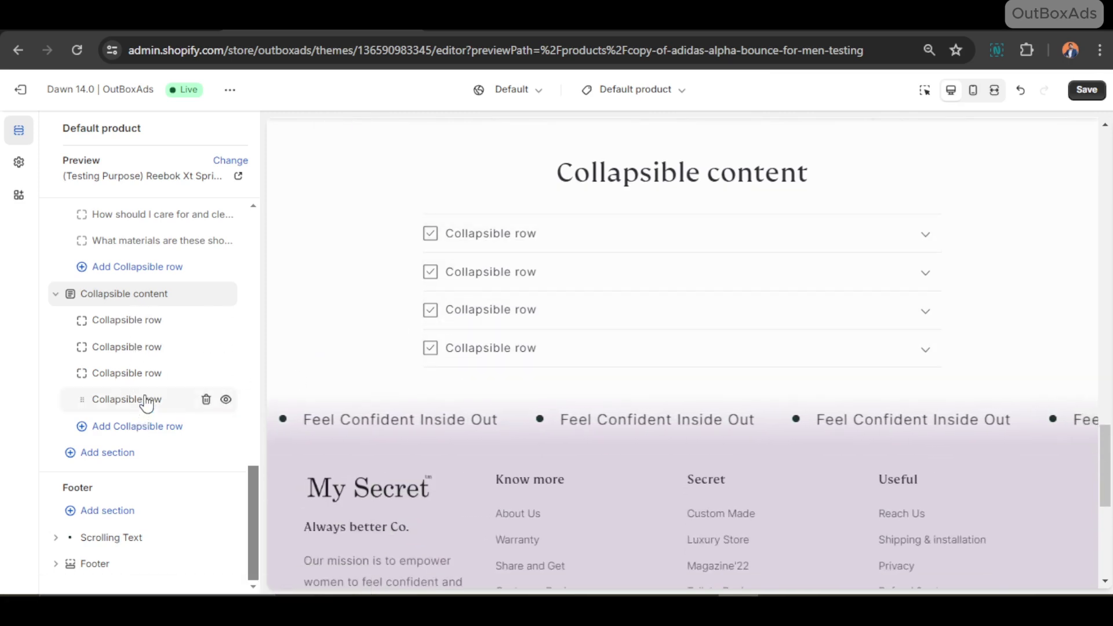
pyautogui.click(206, 397)
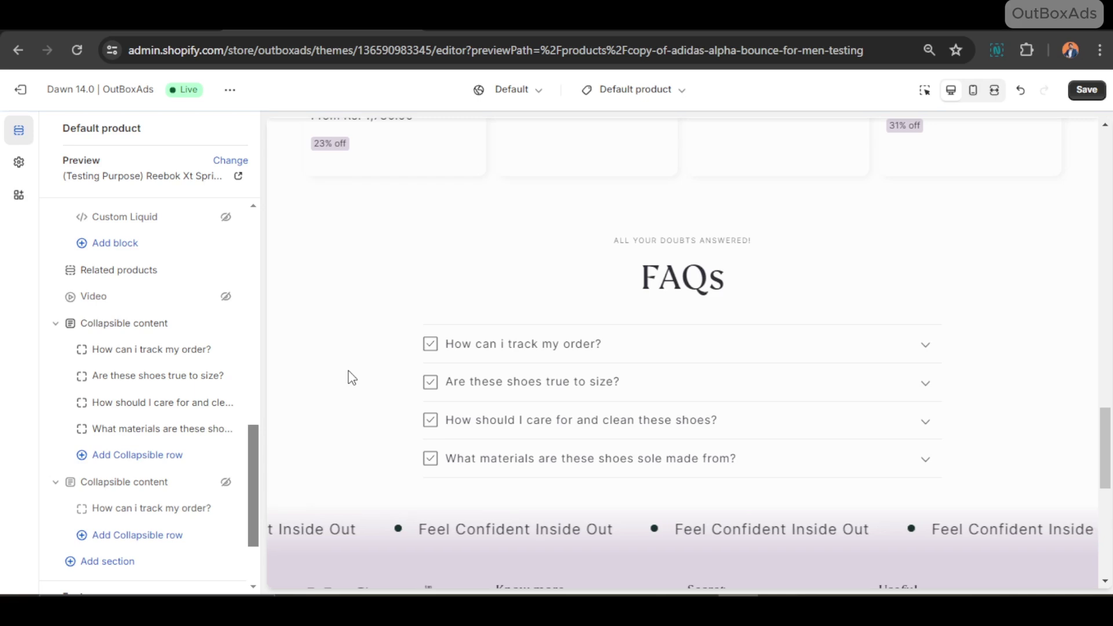
# Check the order tracking row in the preview and save the template changes.
pyautogui.click(672, 350)
pyautogui.click(673, 350)
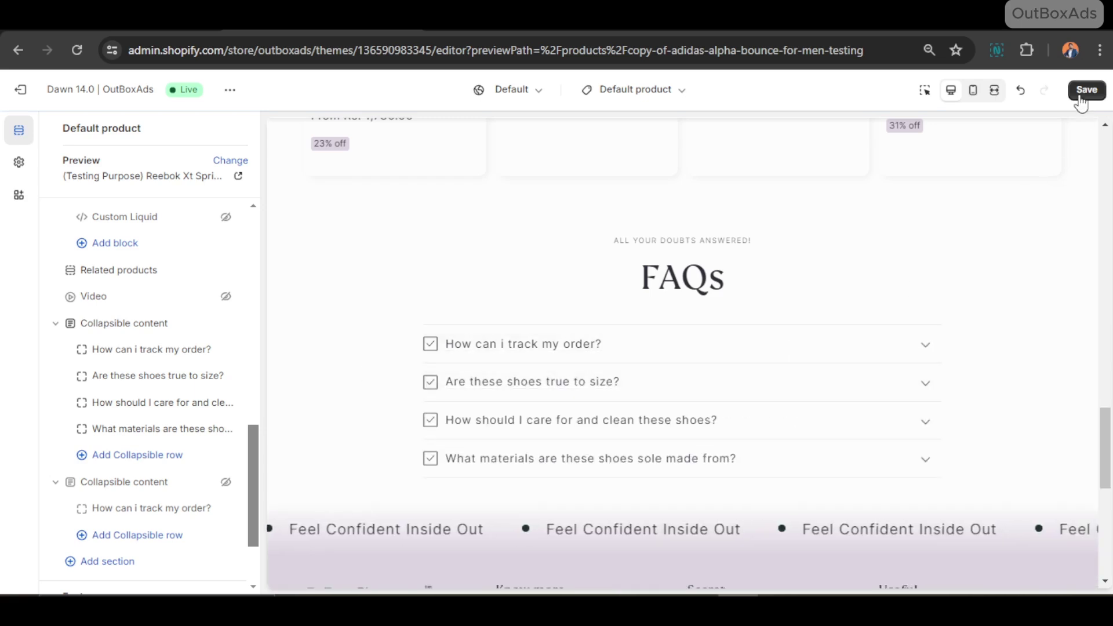
pyautogui.click(1085, 90)
# Preview the Cherry floral knee length dress page and scroll down to its FAQs.
pyautogui.scroll(5, 447, 427)
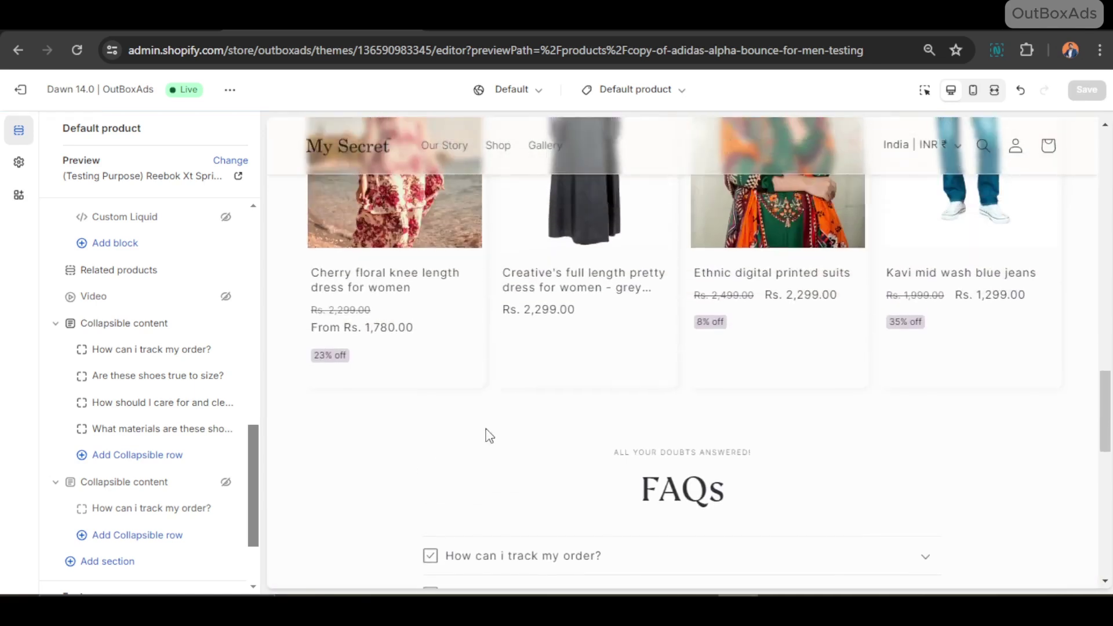
pyautogui.scroll(1, 489, 435)
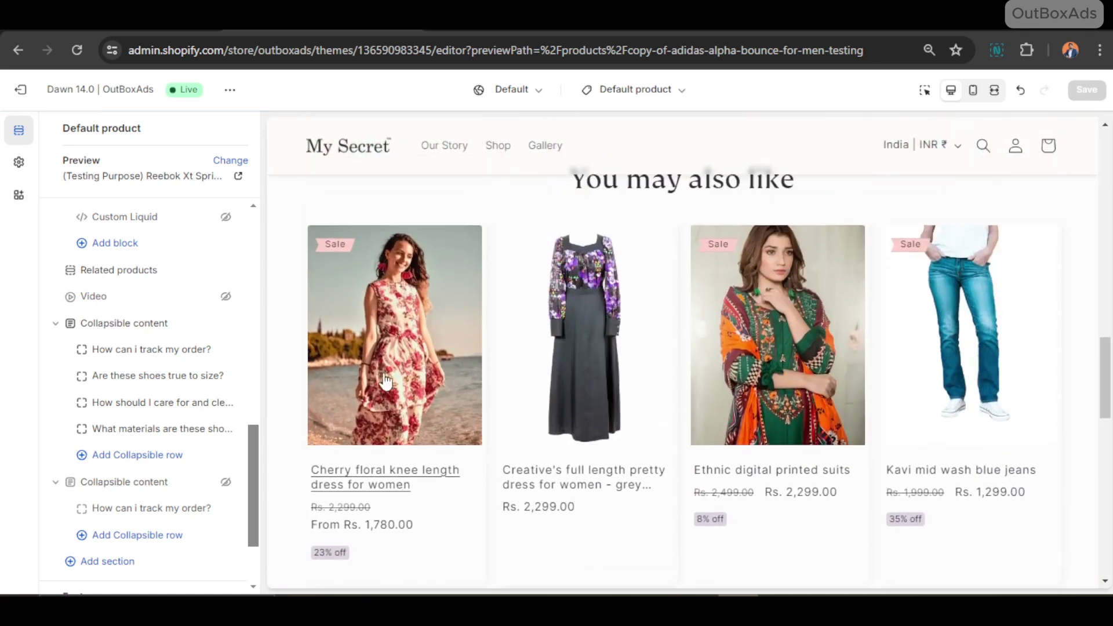
pyautogui.click(415, 378)
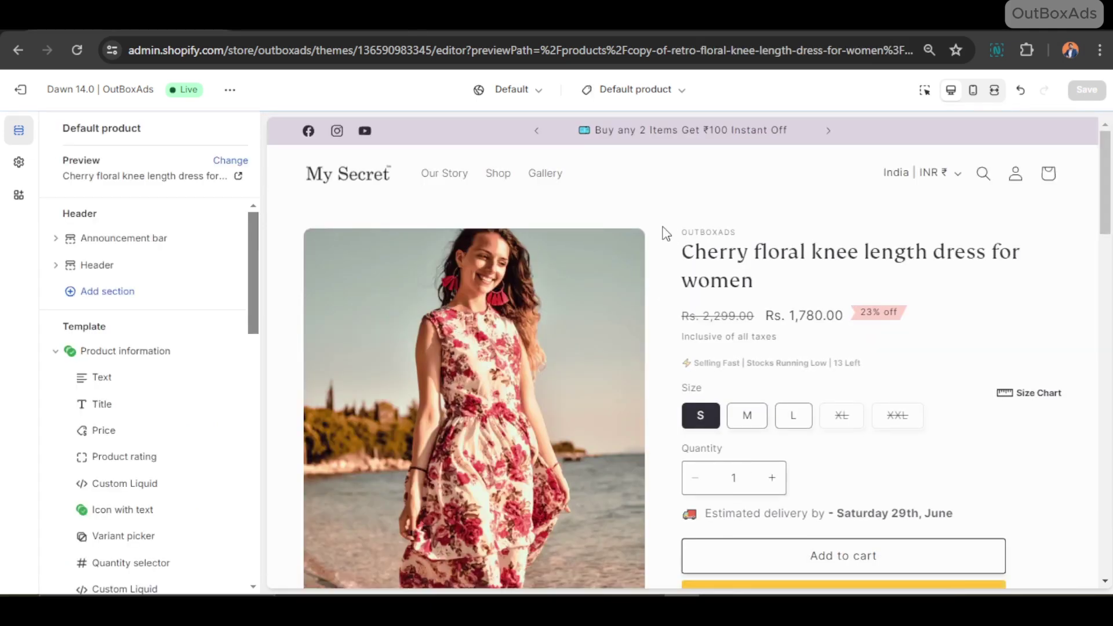
pyautogui.scroll(-5, 665, 232)
pyautogui.scroll(-10, 666, 232)
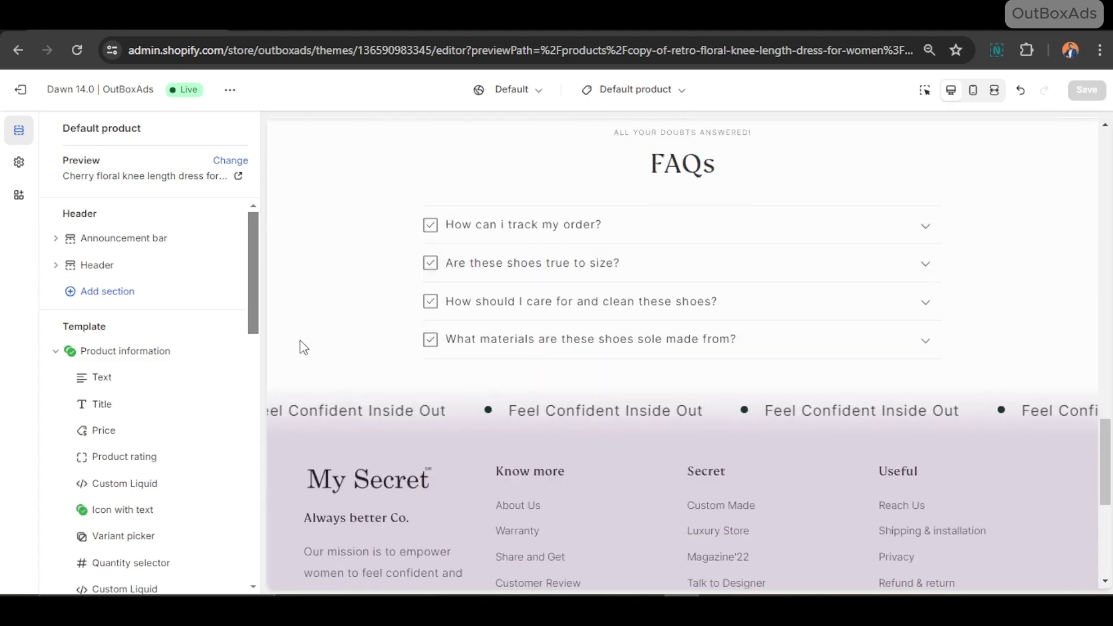
pyautogui.moveTo(254, 308); pyautogui.dragTo(264, 506)
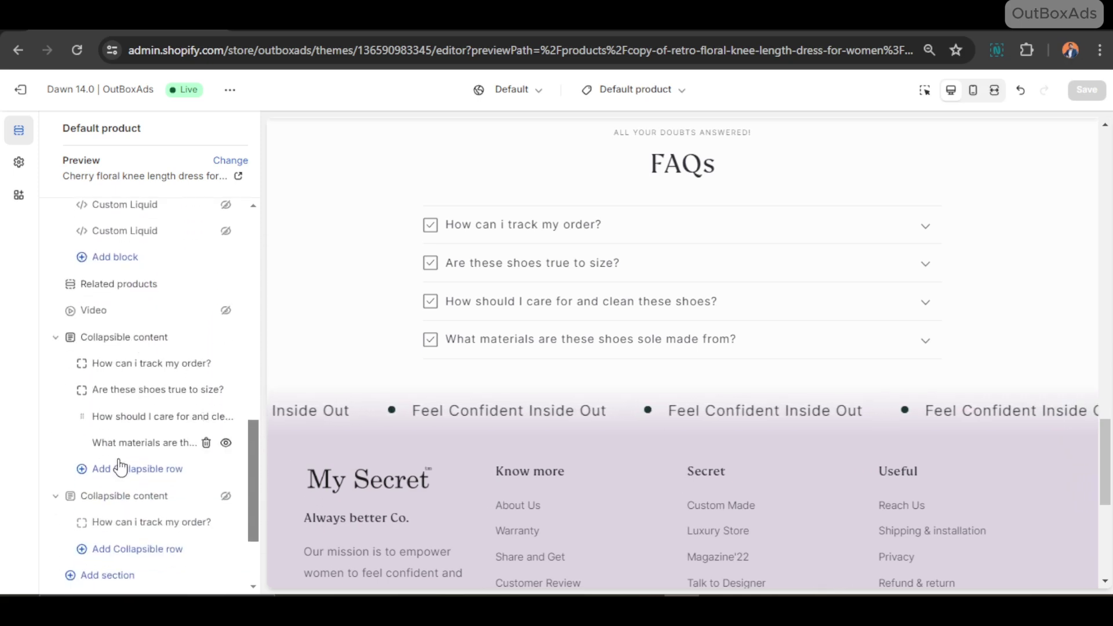
pyautogui.scroll(2, 972, 326)
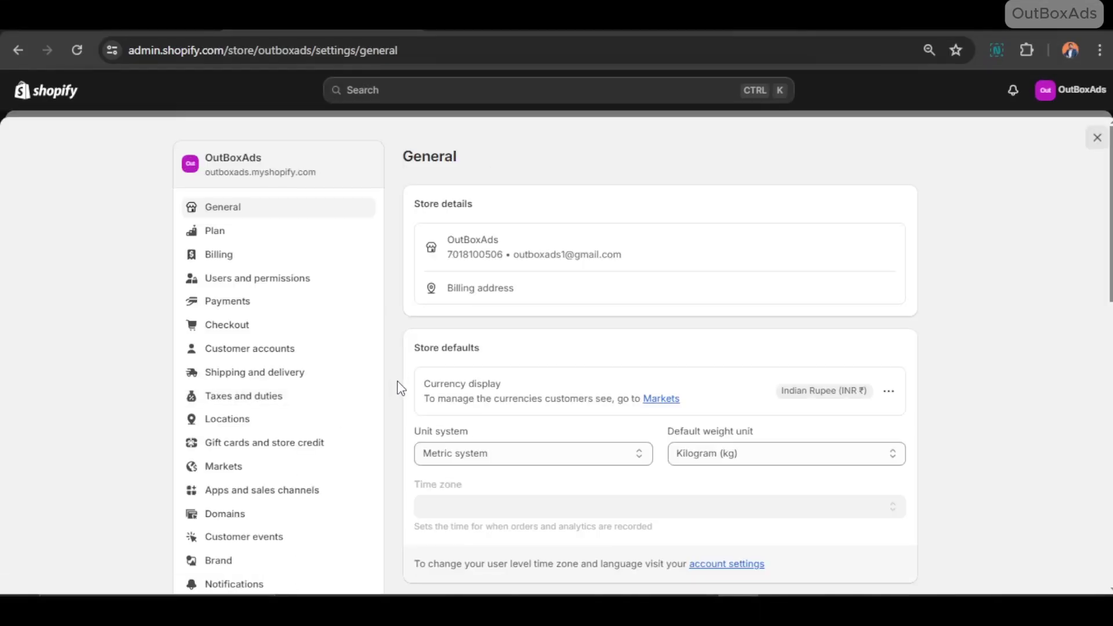
# Go to Settings > Custom data and start adding a new metaobject definition.
pyautogui.scroll(-2, 391, 384)
pyautogui.scroll(-4, 392, 384)
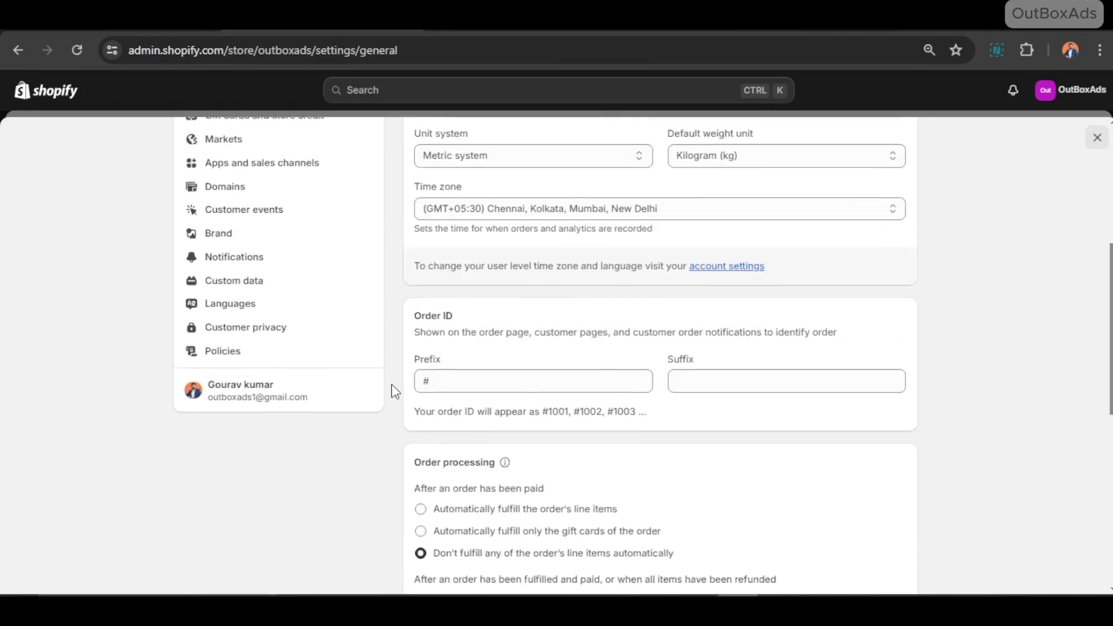
pyautogui.scroll(2, 321, 397)
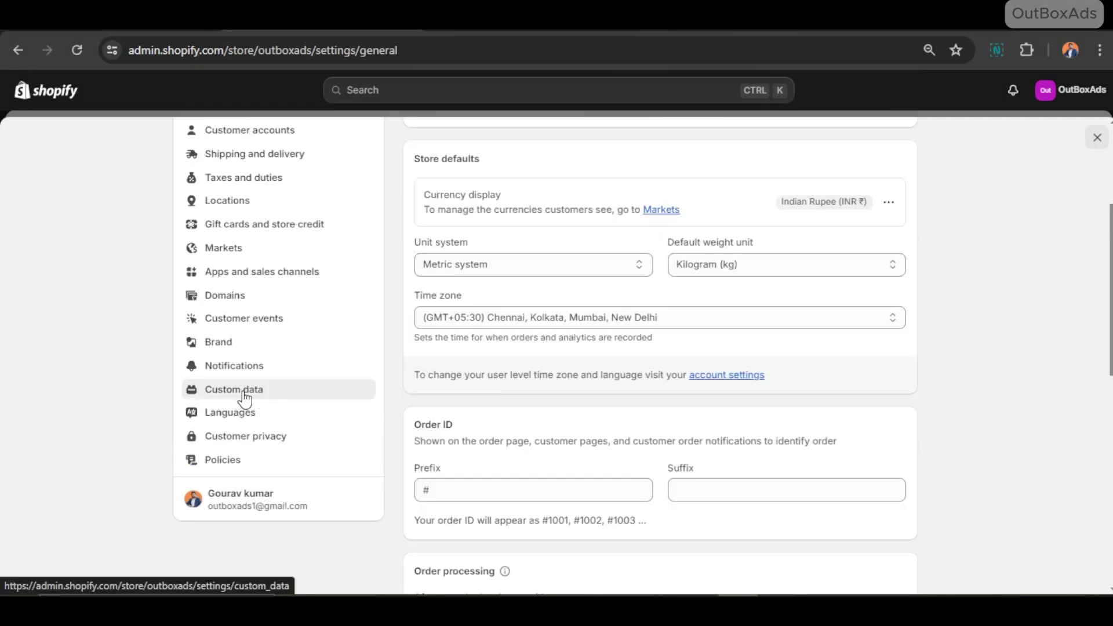
pyautogui.click(261, 398)
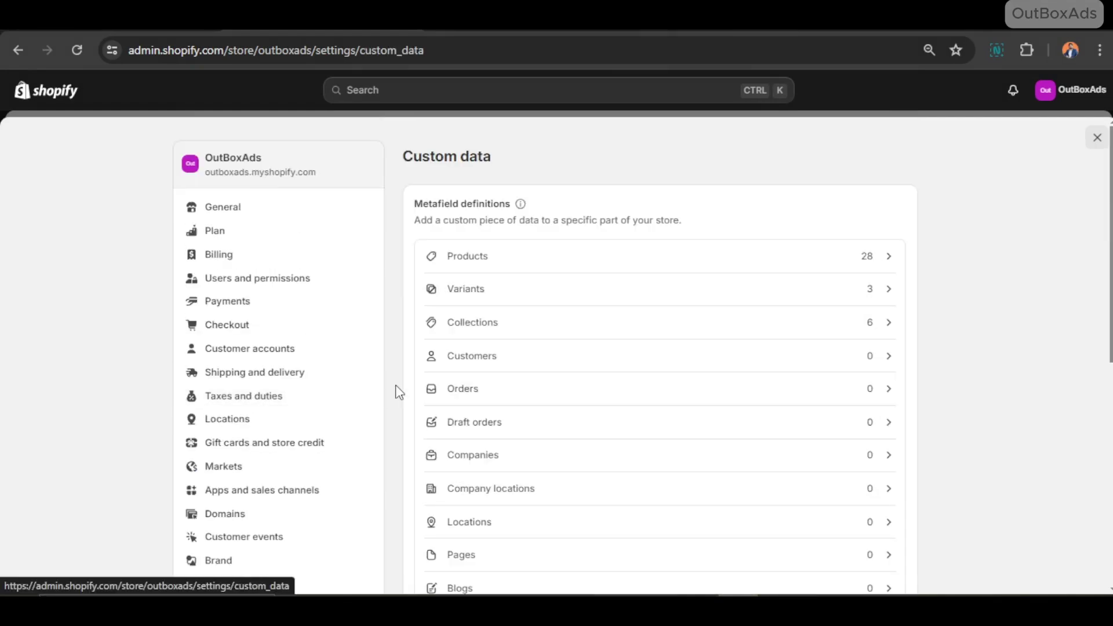
pyautogui.scroll(-7, 399, 393)
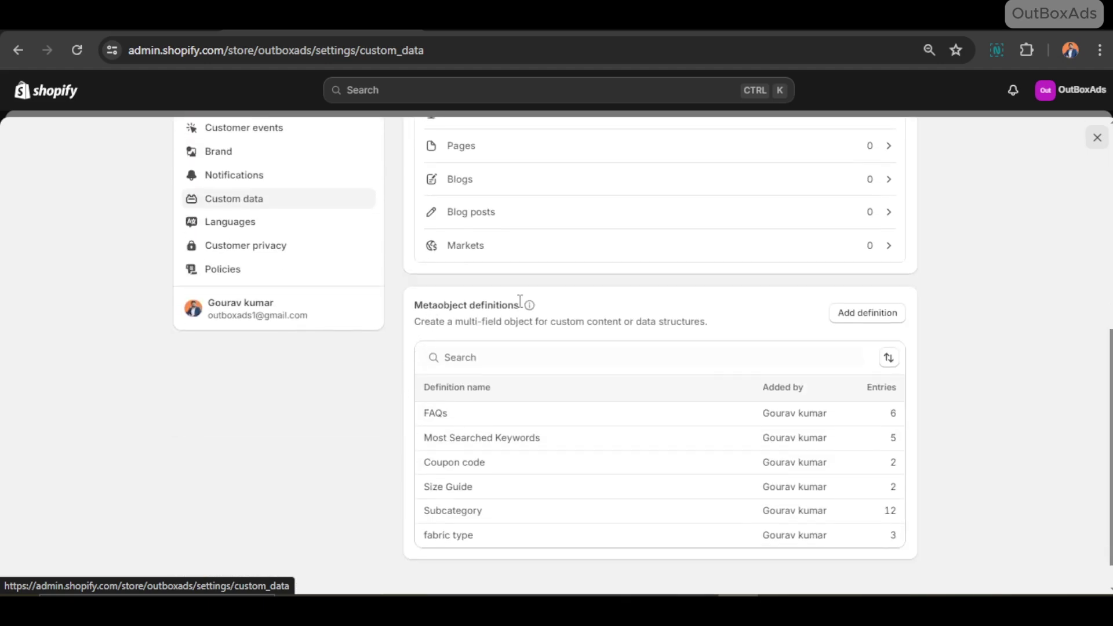
pyautogui.moveTo(442, 305); pyautogui.dragTo(423, 305)
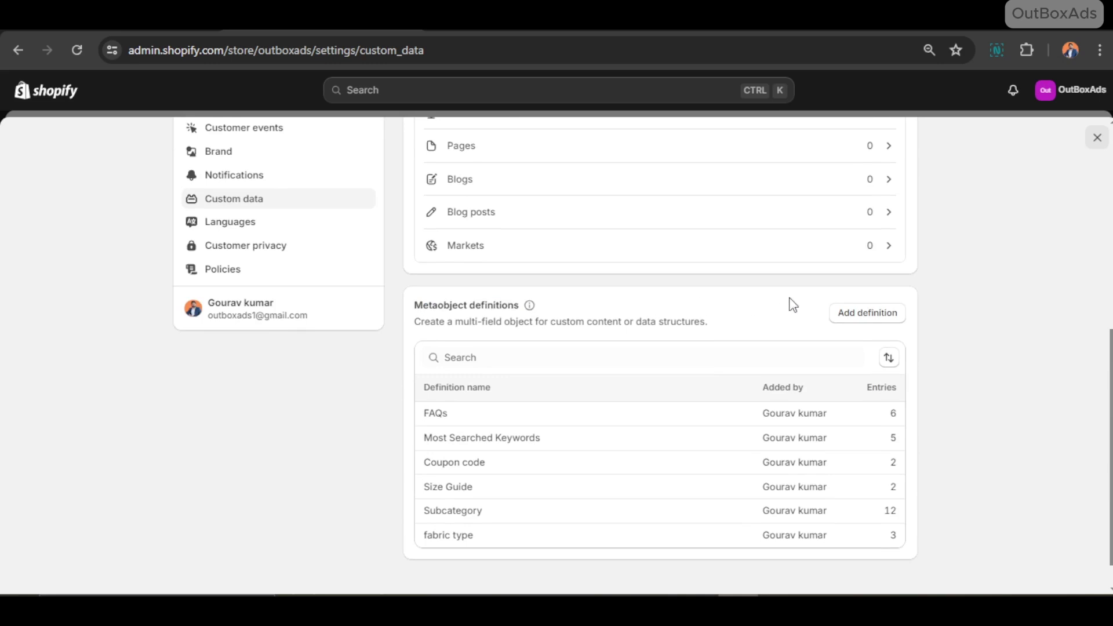
pyautogui.click(881, 323)
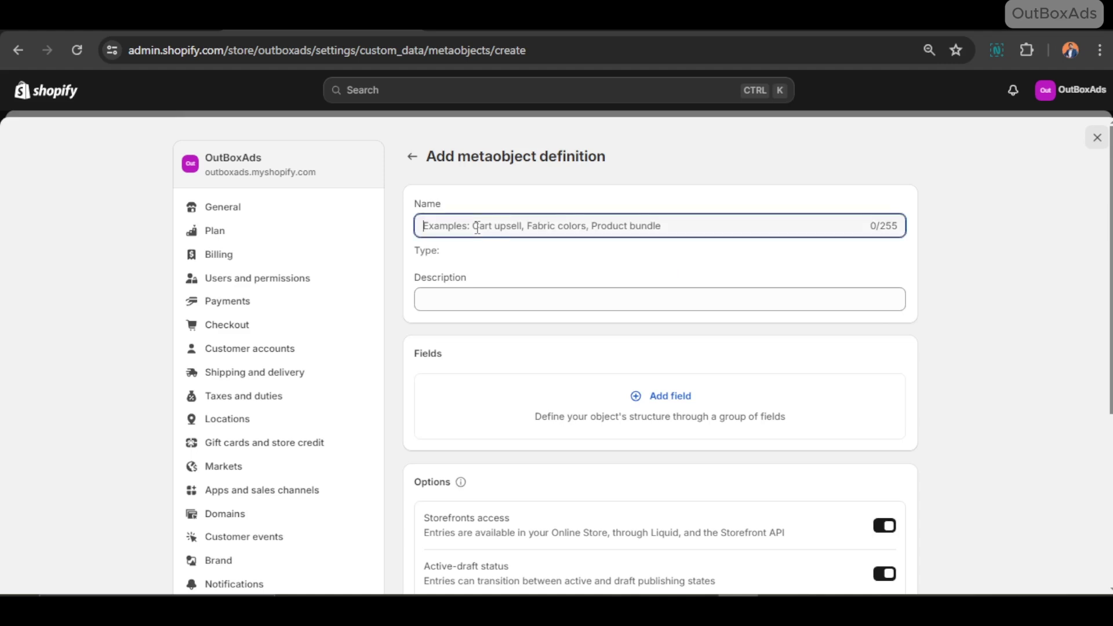
# Name the metaobject definition FAQs and describe it as 'faqs for product page'.
pyautogui.write('FAQs')
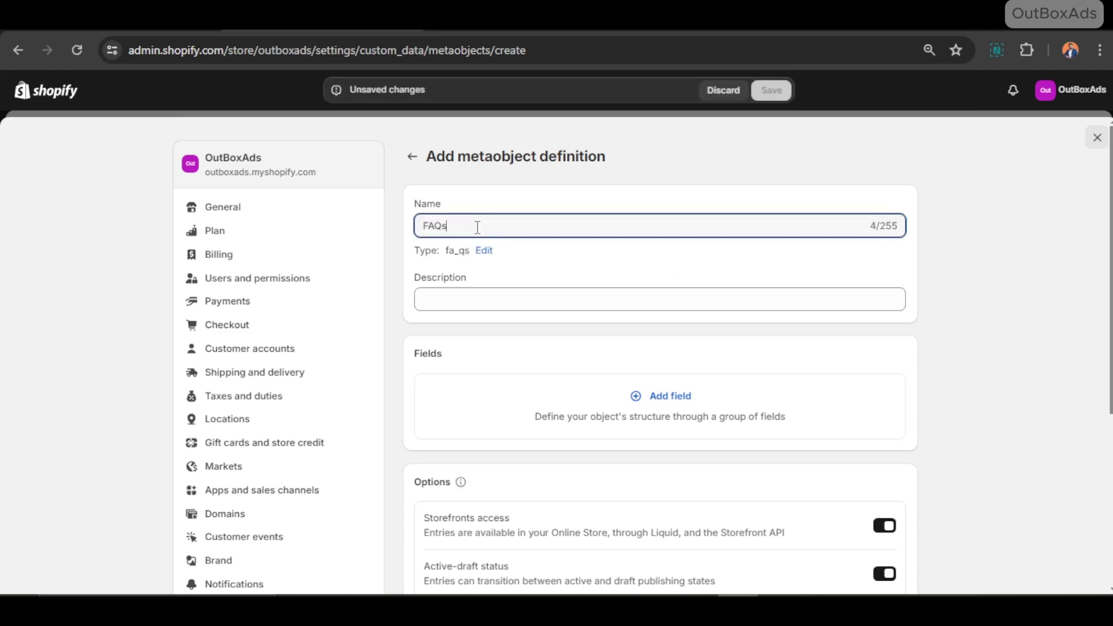
pyautogui.click(501, 297)
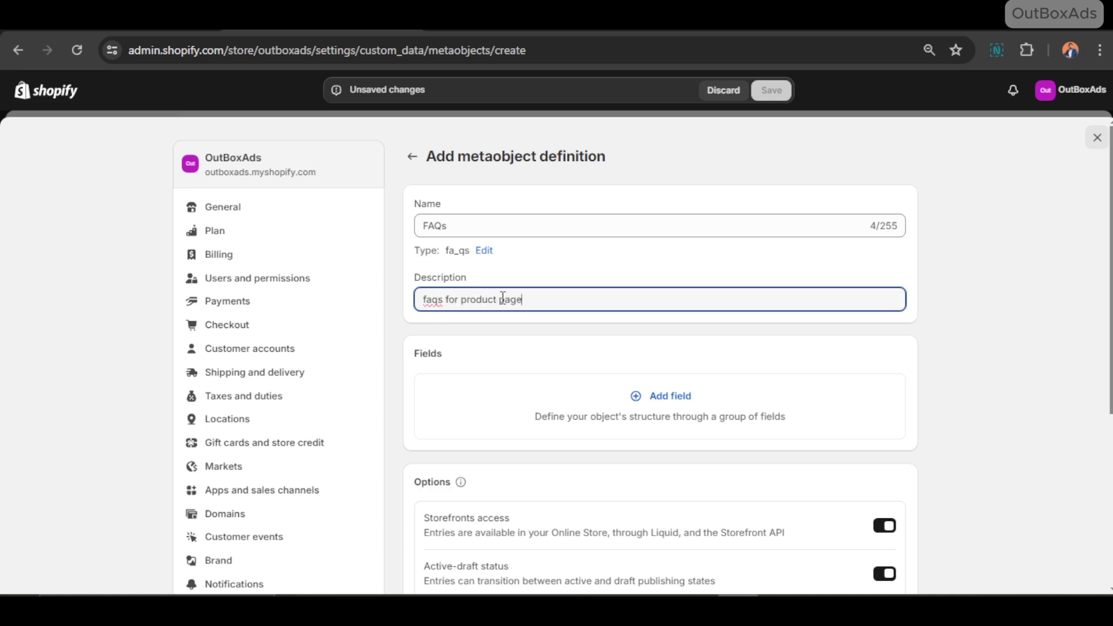
pyautogui.click(592, 269)
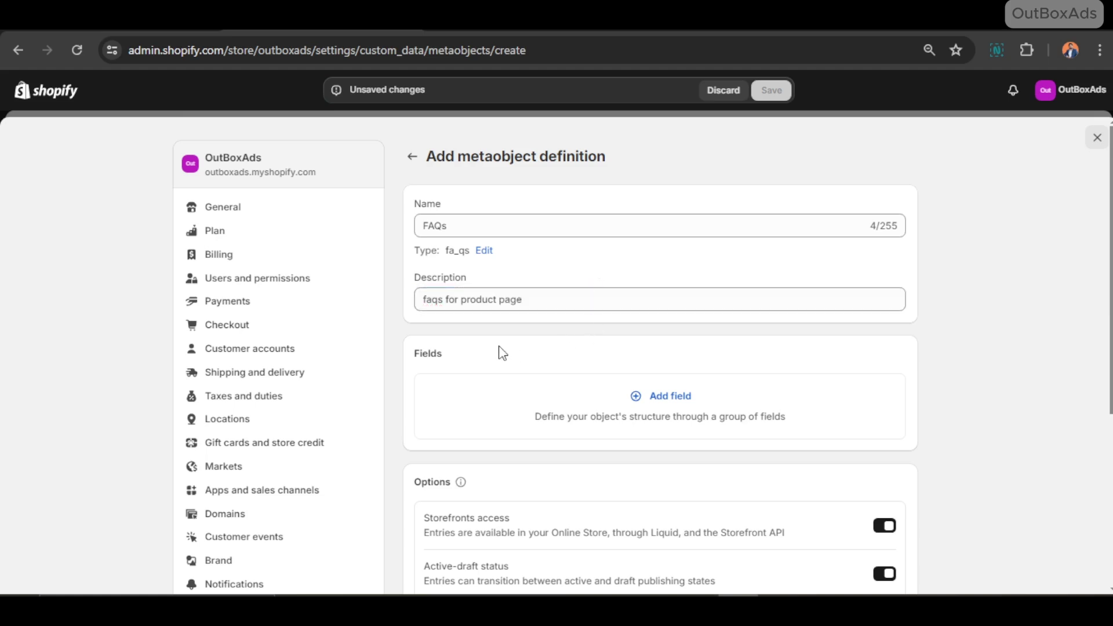
pyautogui.scroll(-1, 503, 353)
# Add a single line text field named Question, described 'Write your question'.
pyautogui.click(687, 377)
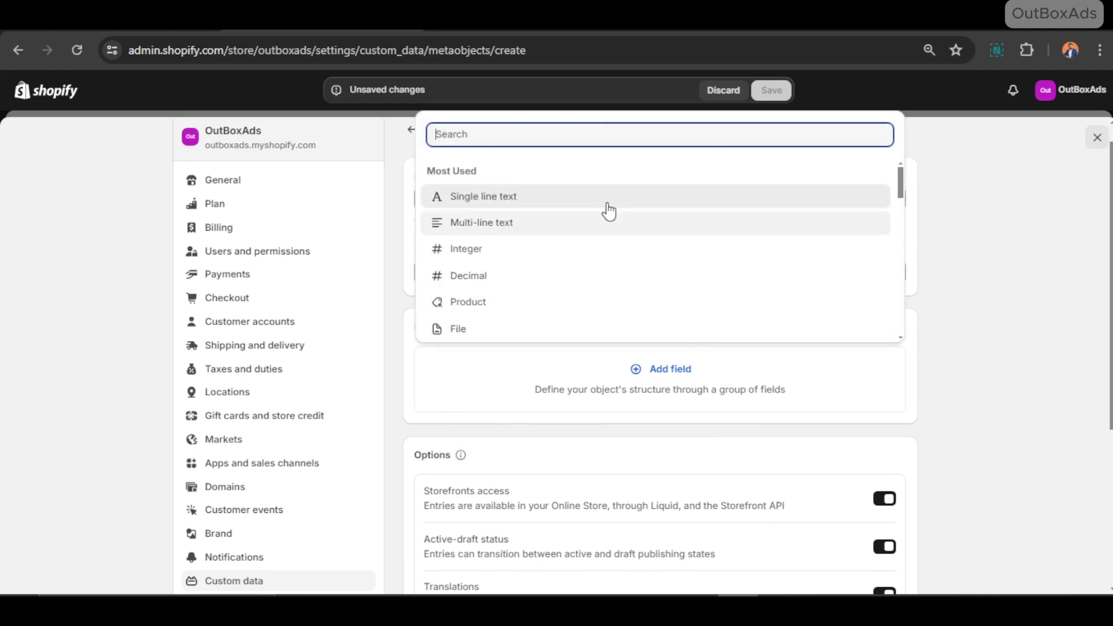
pyautogui.click(479, 206)
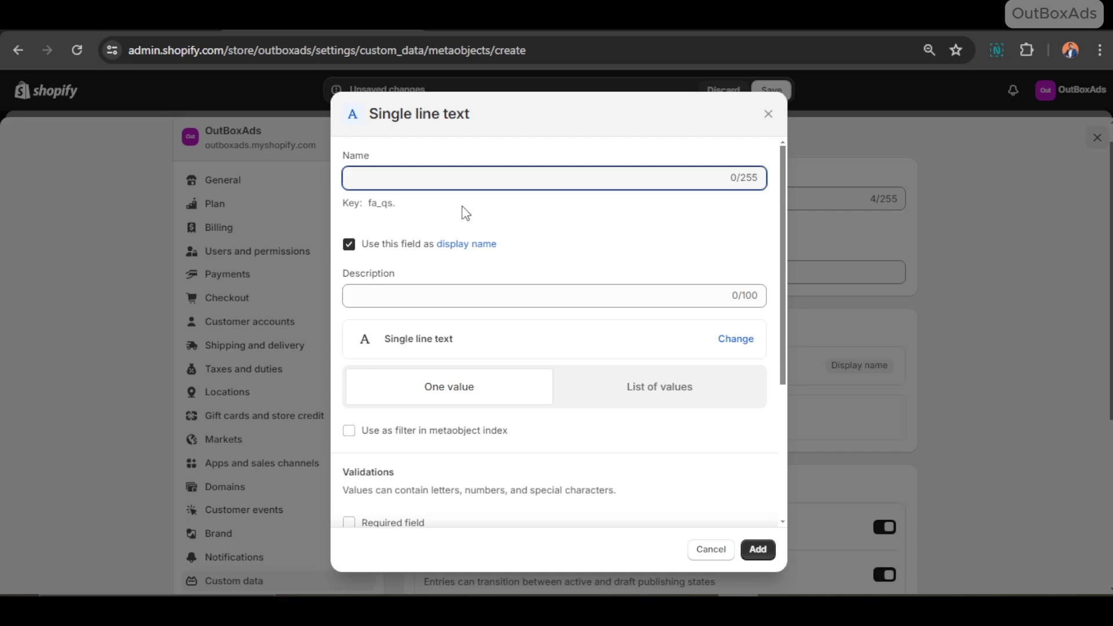
pyautogui.write('Q')
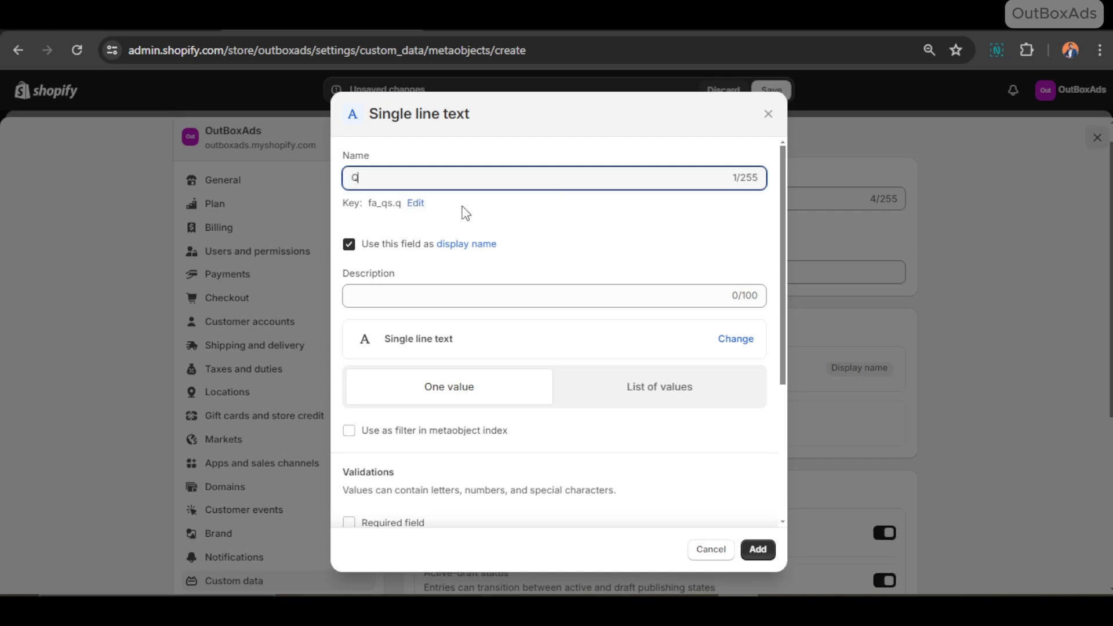
pyautogui.write('uestion')
pyautogui.click(437, 299)
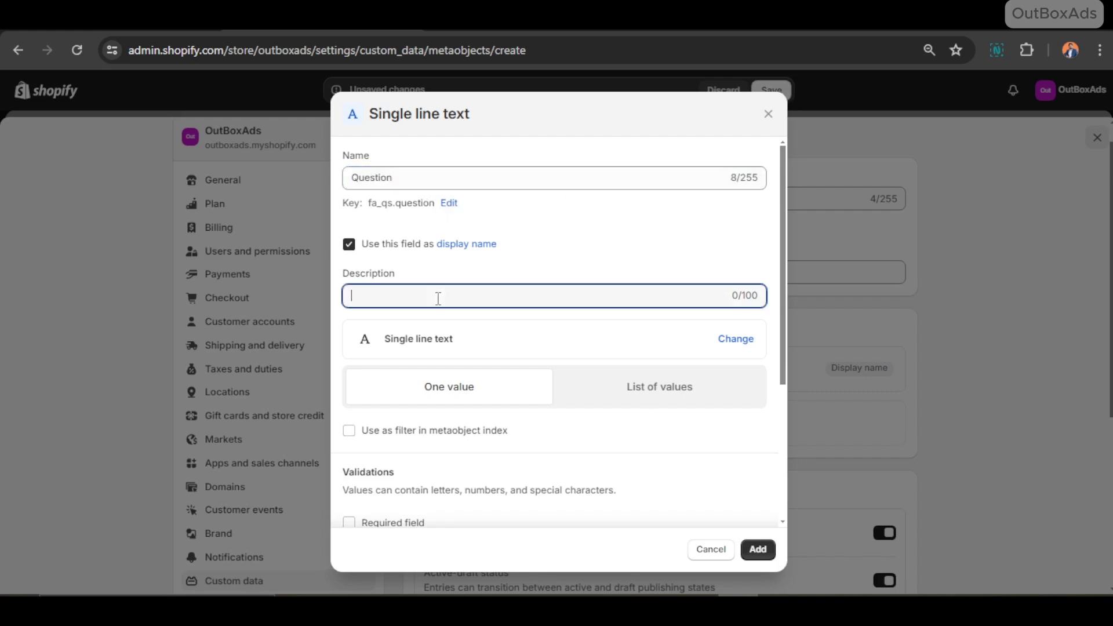
pyautogui.write('Write youe')
pyautogui.write(' question')
pyautogui.click(760, 549)
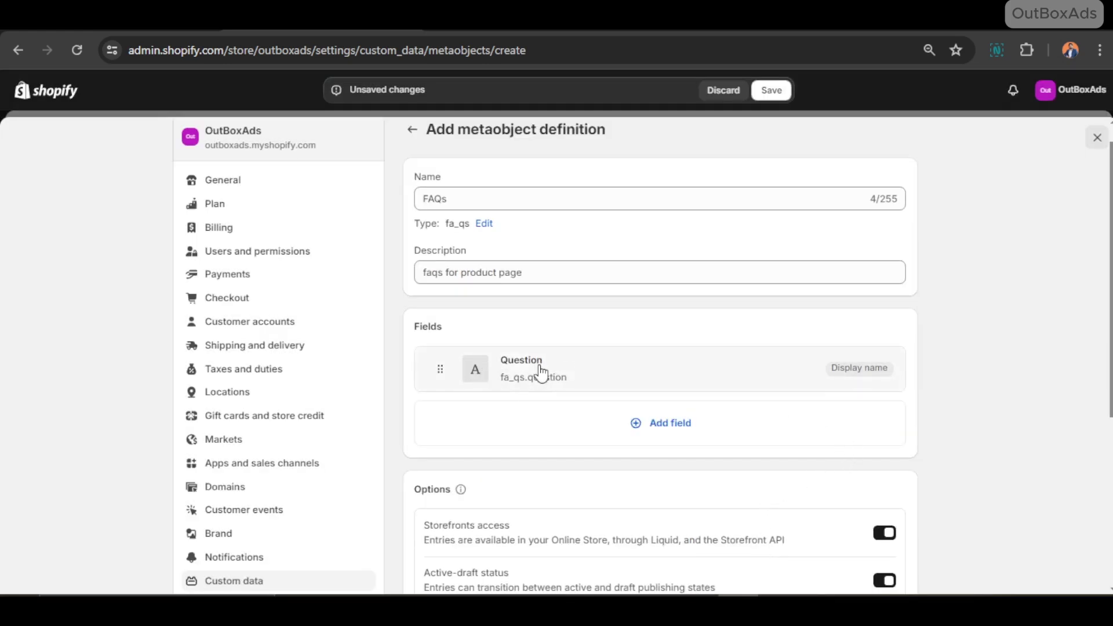
# Set up a Rich text field named Answer with the description 'write your Answer'.
pyautogui.click(659, 427)
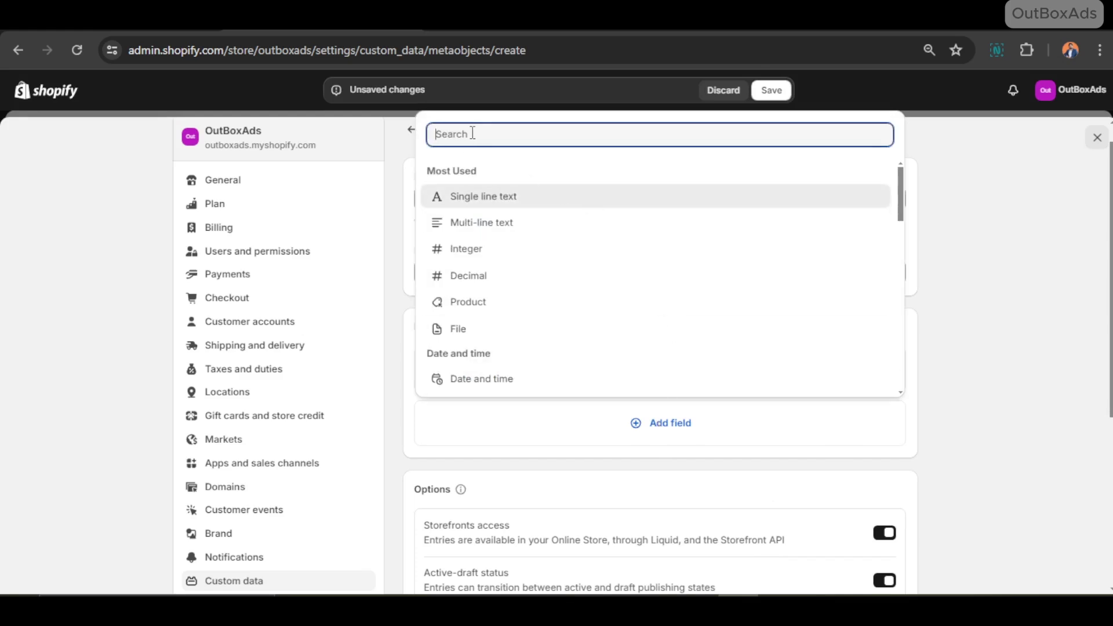
pyautogui.write('rich')
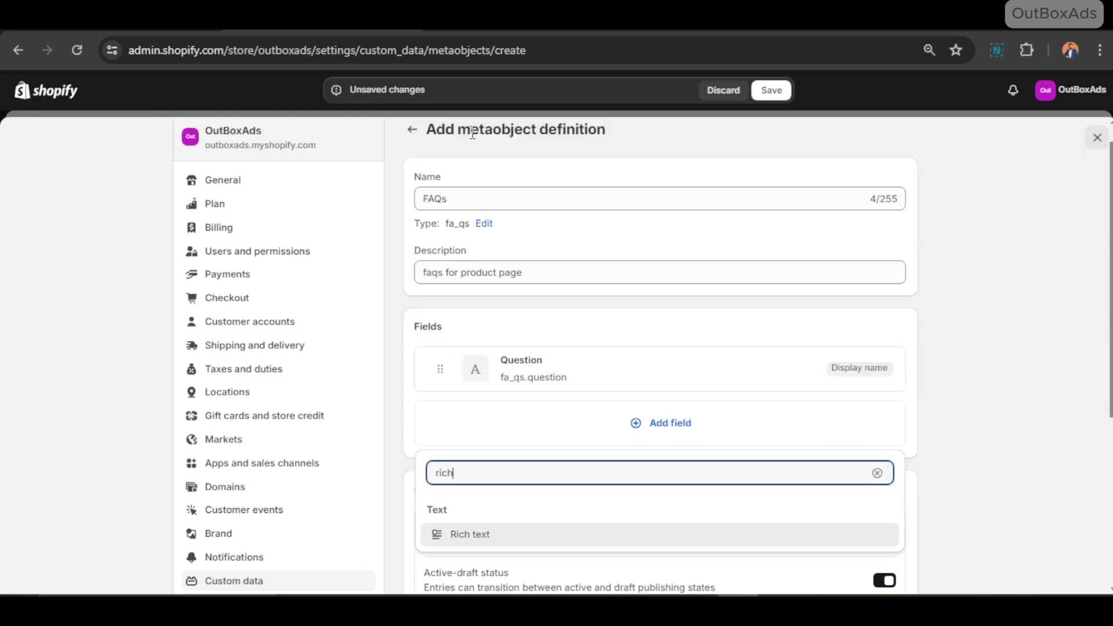
pyautogui.click(474, 536)
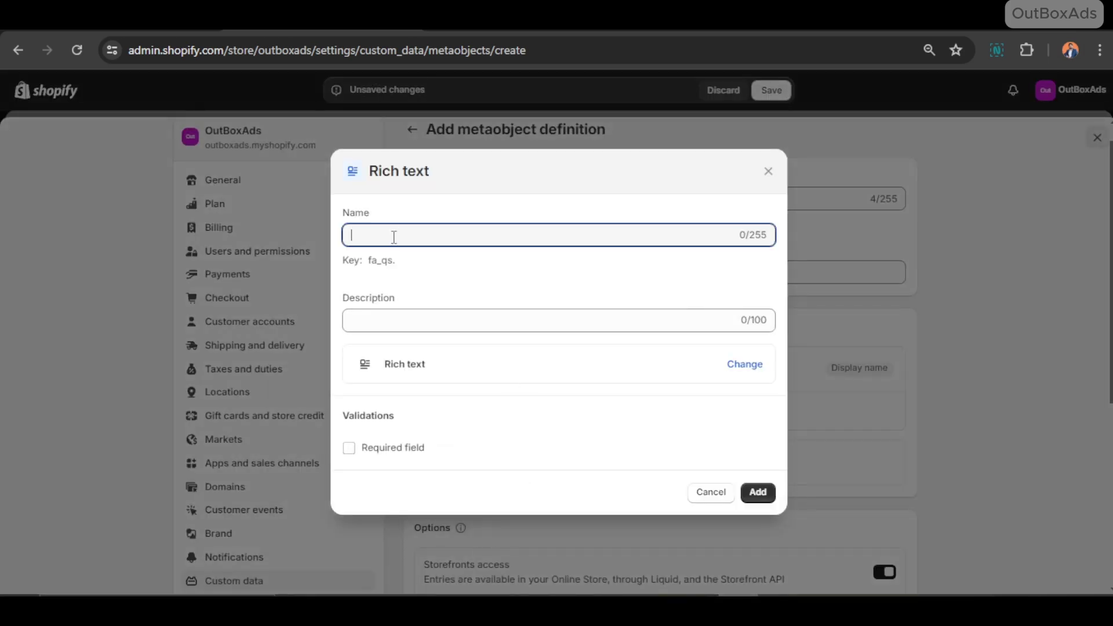
pyautogui.write('Answer')
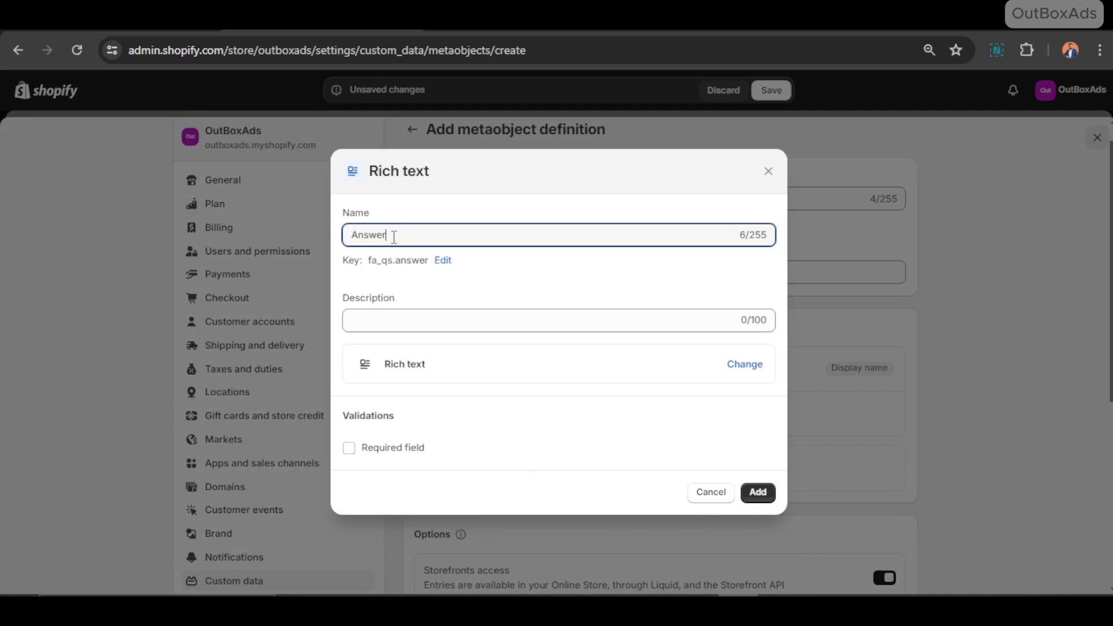
pyautogui.click(400, 320)
pyautogui.write('write')
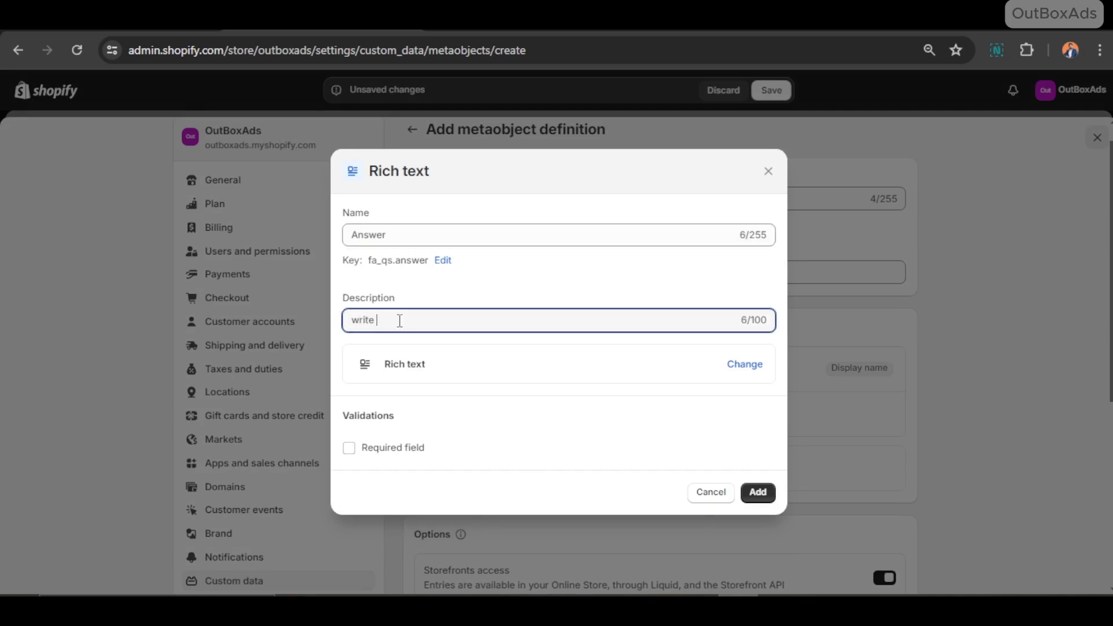
pyautogui.write(' your Answer')
# Add the Answer field, save the FAQs definition, and open Product metafield definitions.
pyautogui.click(757, 493)
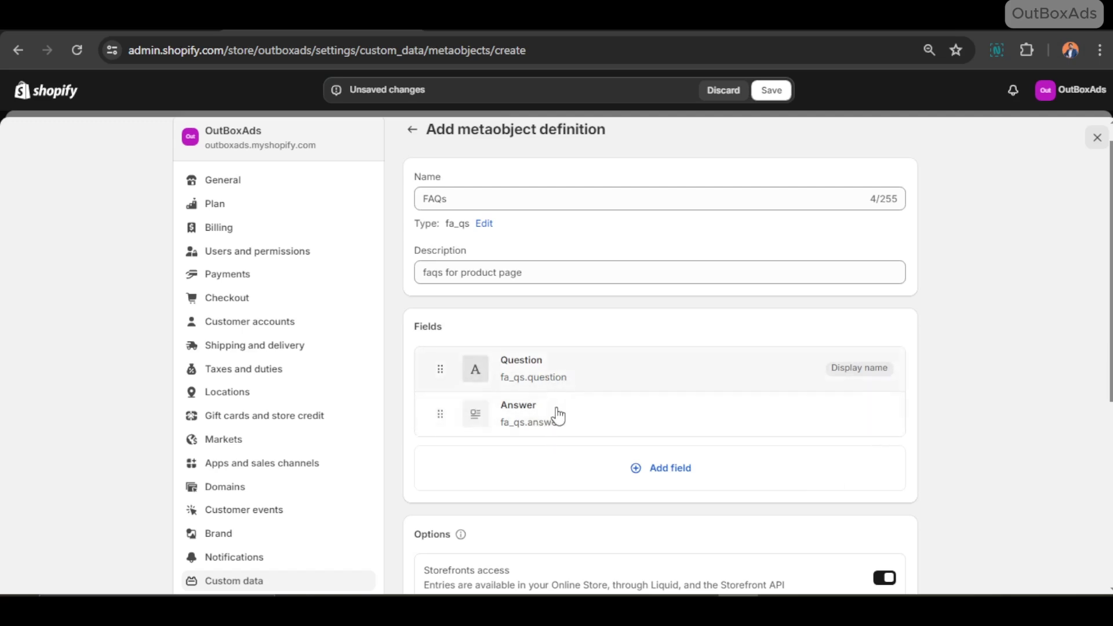
pyautogui.click(775, 93)
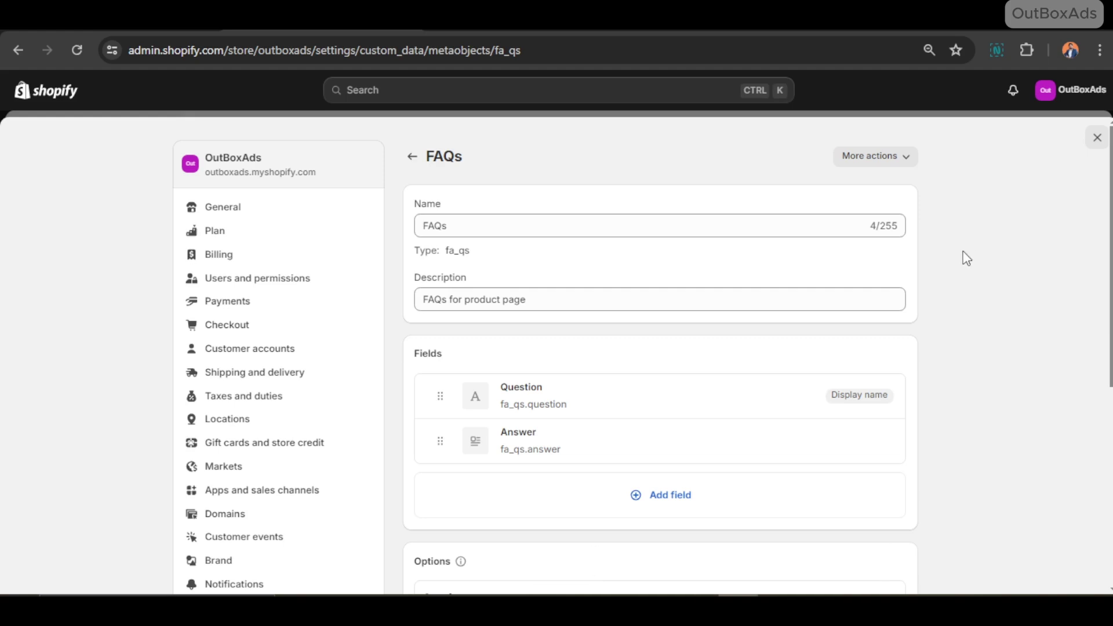
pyautogui.click(413, 157)
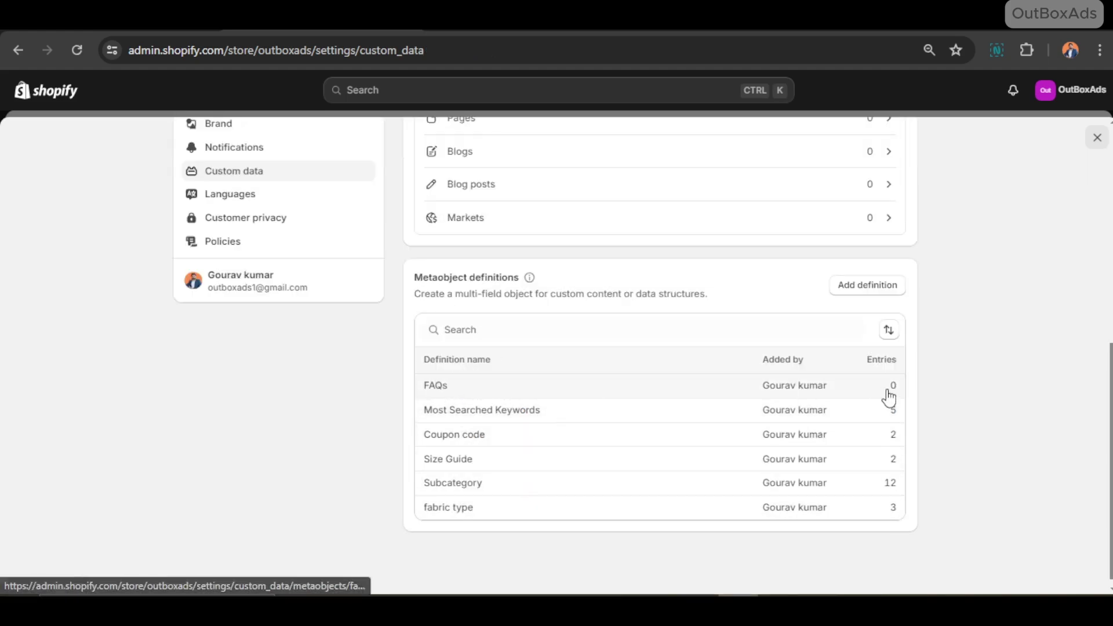
pyautogui.scroll(2, 412, 343)
pyautogui.scroll(6, 415, 347)
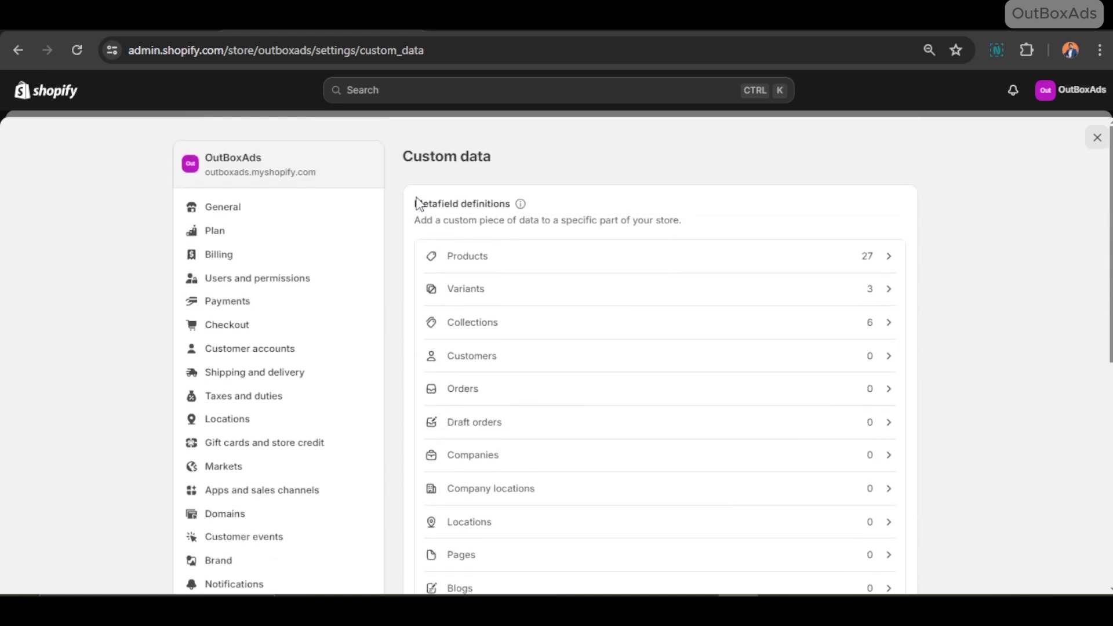
pyautogui.moveTo(416, 203); pyautogui.dragTo(512, 204)
pyautogui.click(648, 197)
# Start a new product metafield definition named Faqs.
pyautogui.click(694, 269)
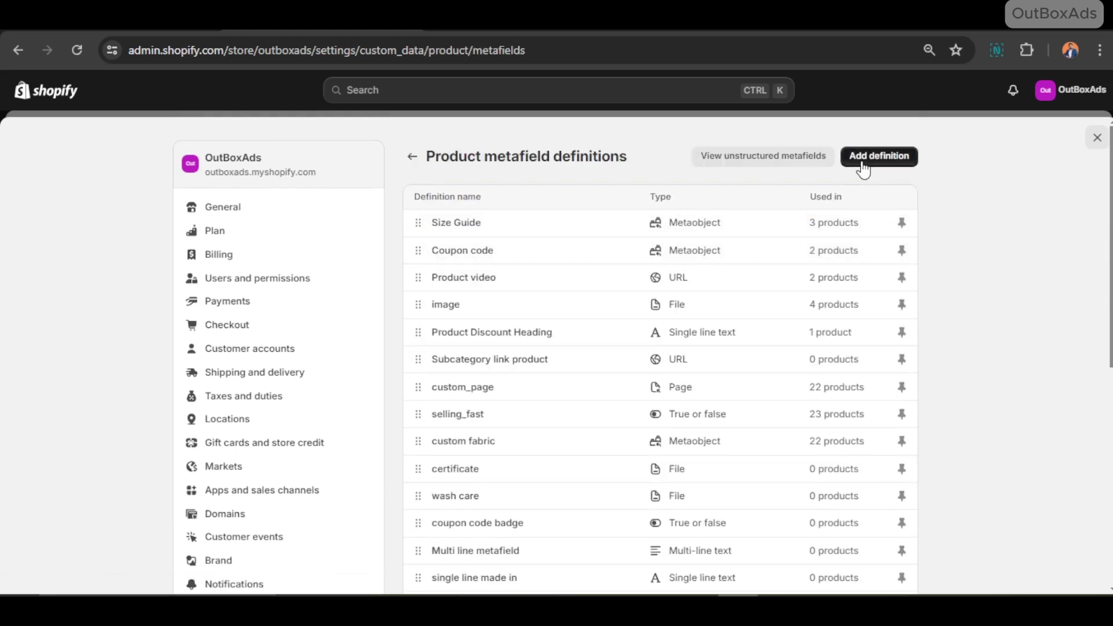
pyautogui.click(886, 161)
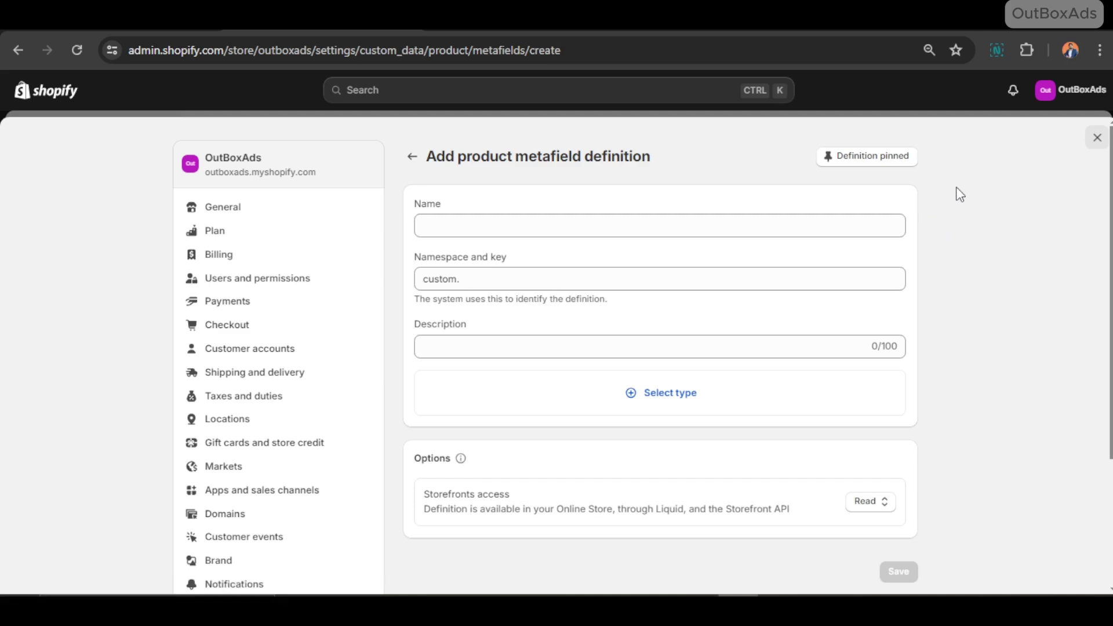
pyautogui.click(488, 224)
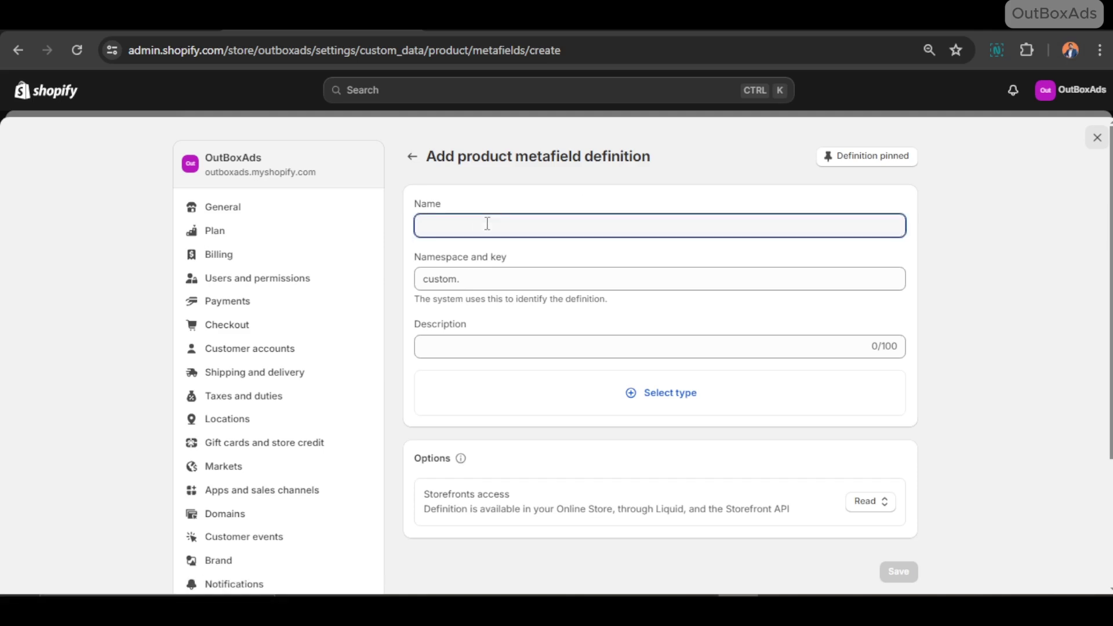
pyautogui.write('F')
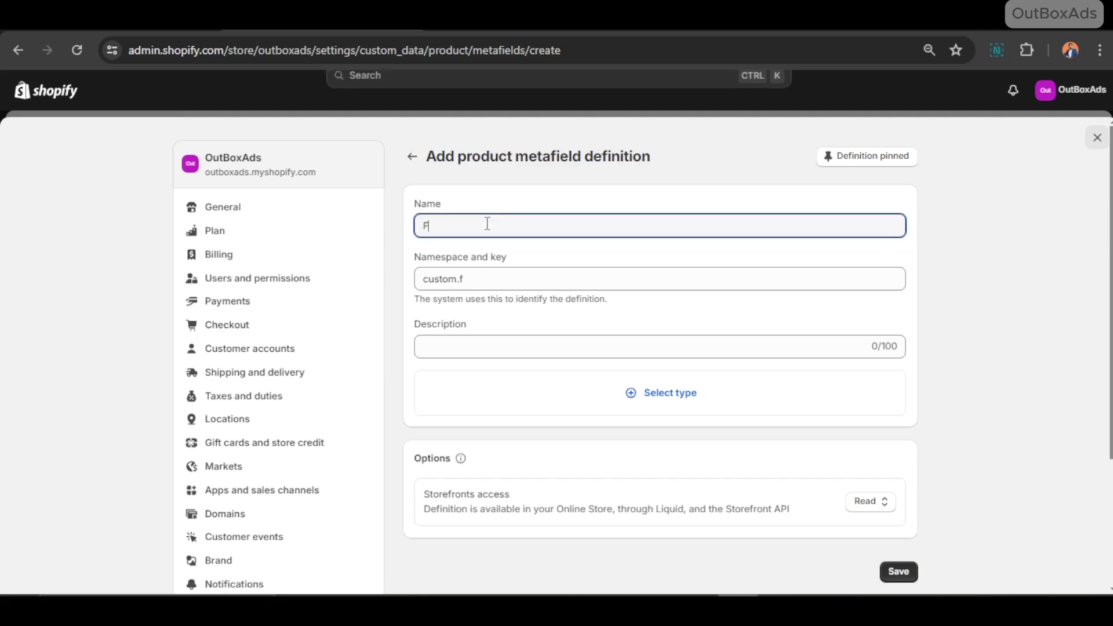
pyautogui.write('aqs')
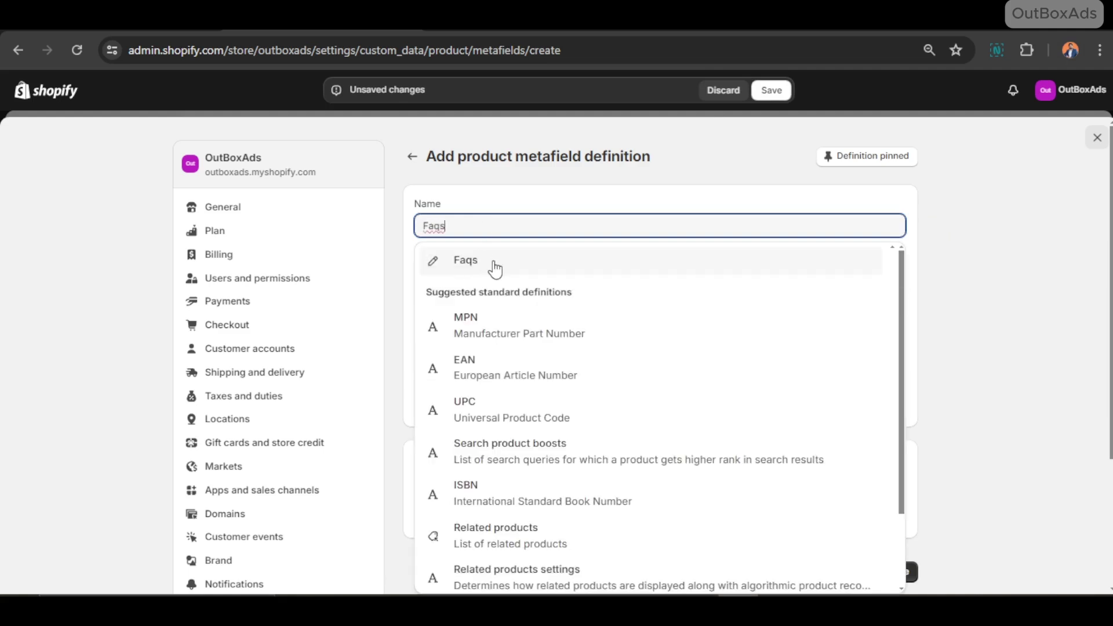
pyautogui.click(495, 267)
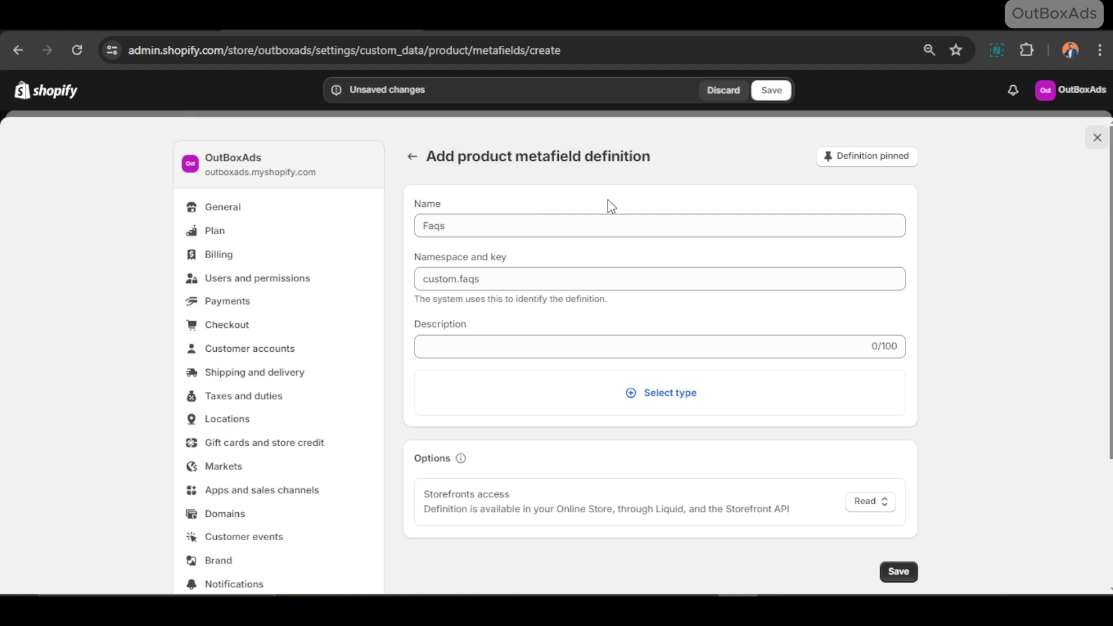
# Give it the description 'Select related FAQs entries'.
pyautogui.click(466, 346)
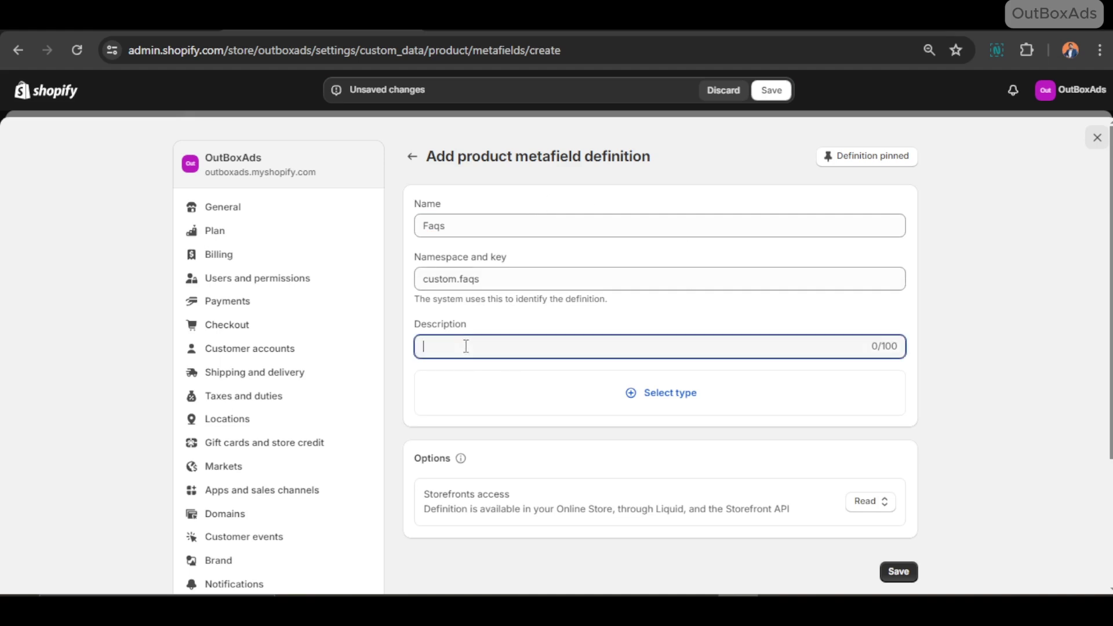
pyautogui.write('Select related FAQs entries')
pyautogui.click(611, 319)
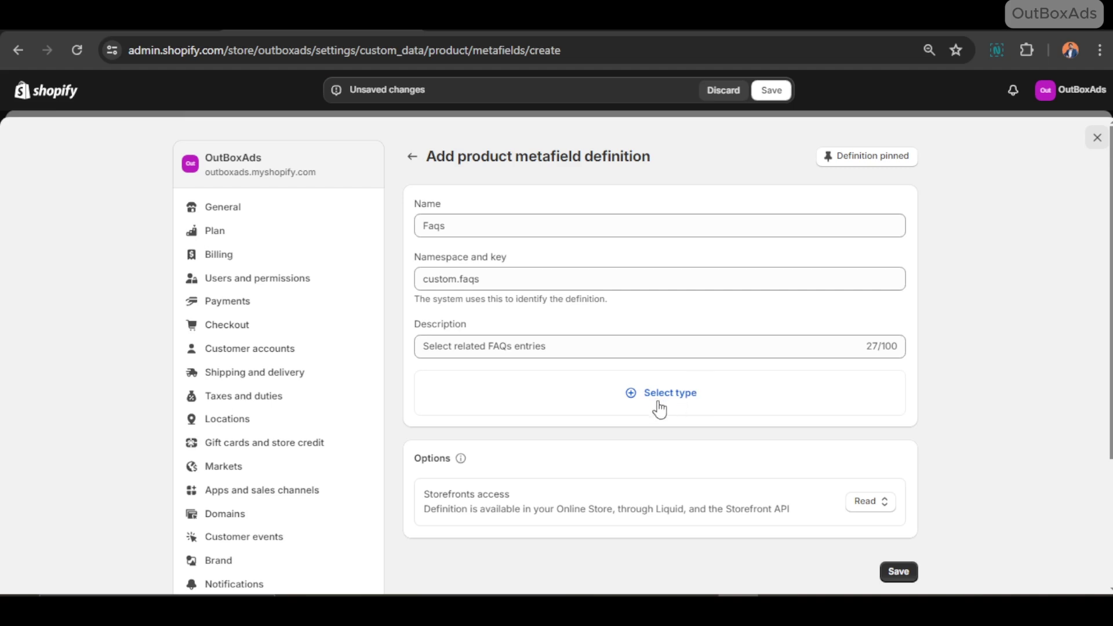
# Make Faqs a Metaobject field referencing FAQs as a list of entries, and save it.
pyautogui.click(676, 396)
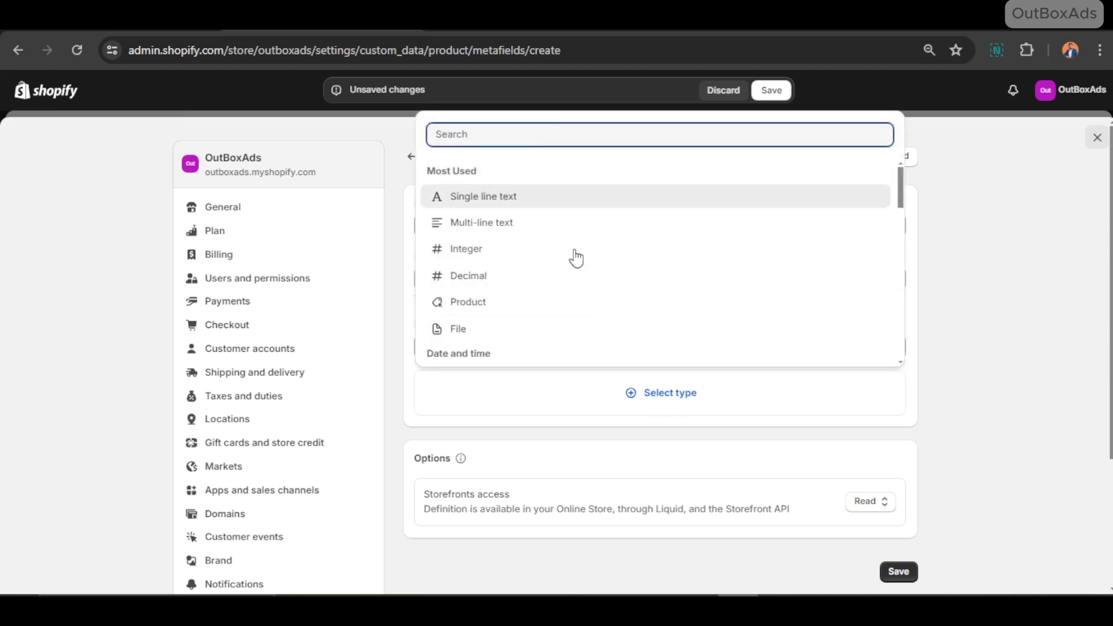
pyautogui.write('meta')
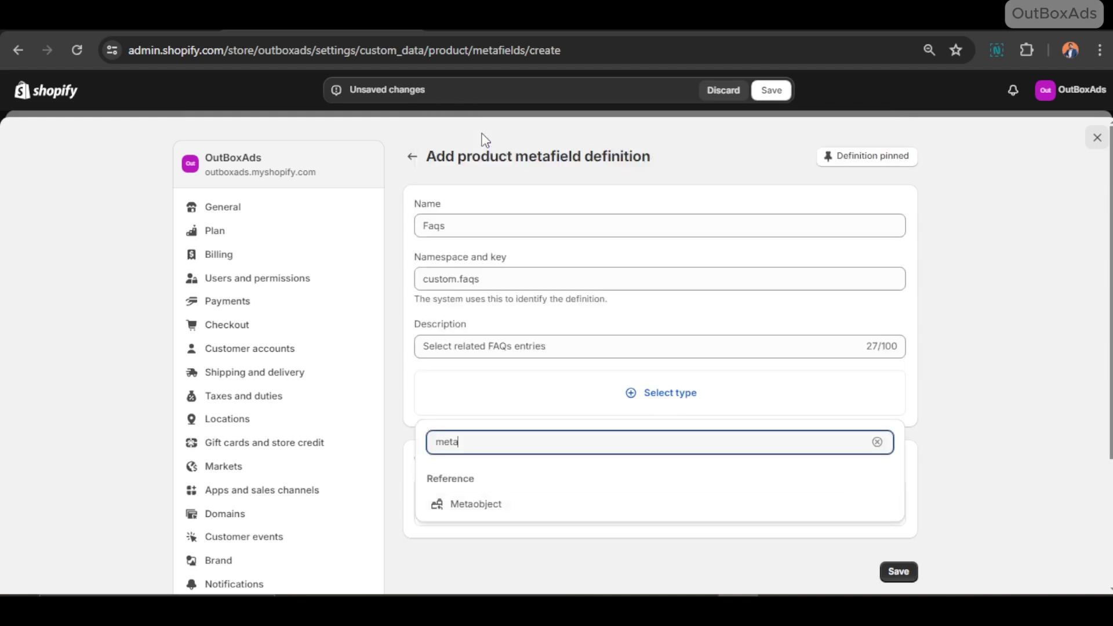
pyautogui.click(511, 504)
pyautogui.click(553, 452)
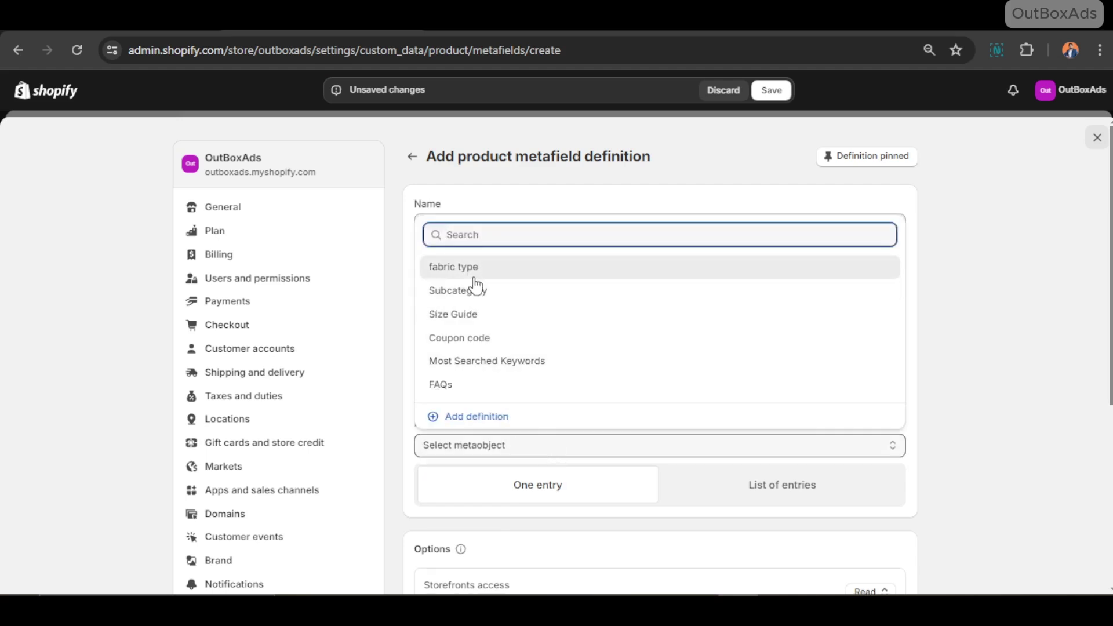
pyautogui.click(442, 386)
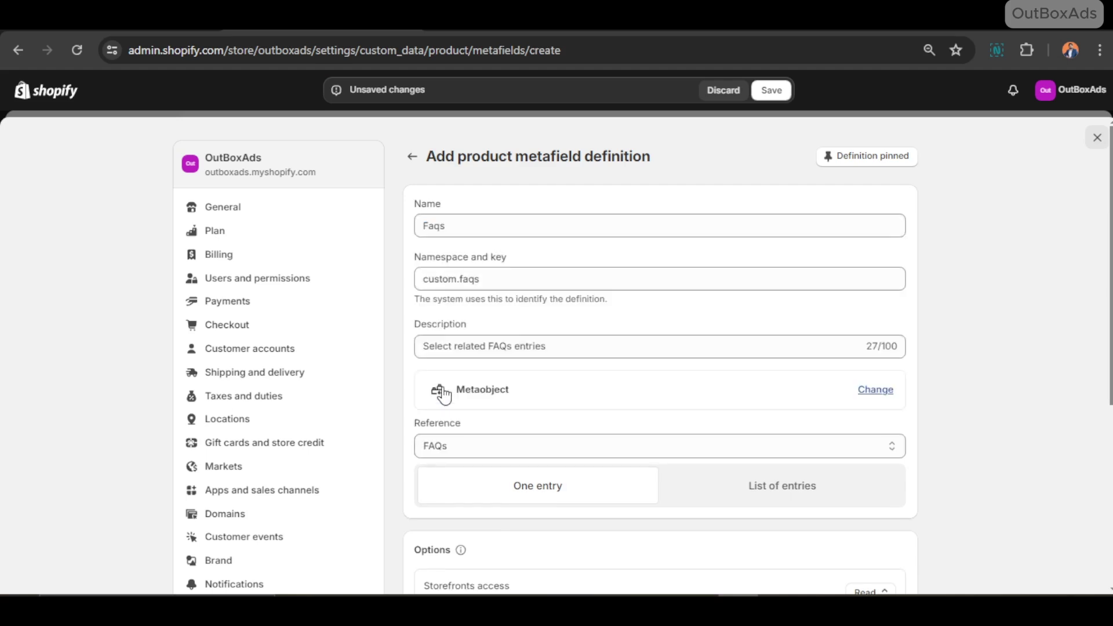
pyautogui.click(779, 494)
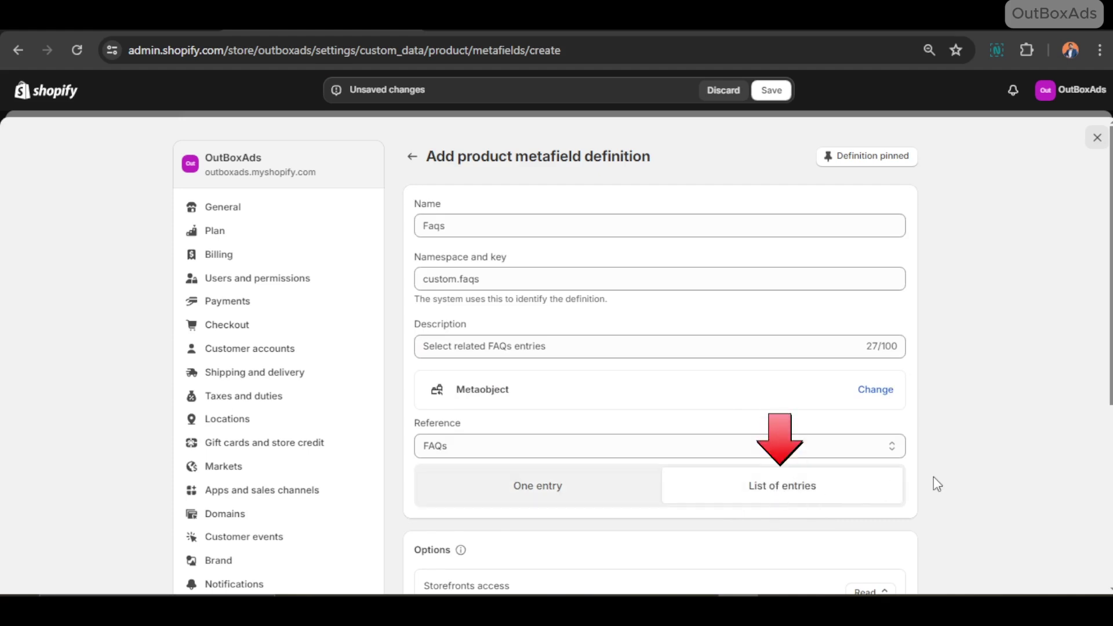
pyautogui.scroll(-4, 925, 481)
pyautogui.click(899, 492)
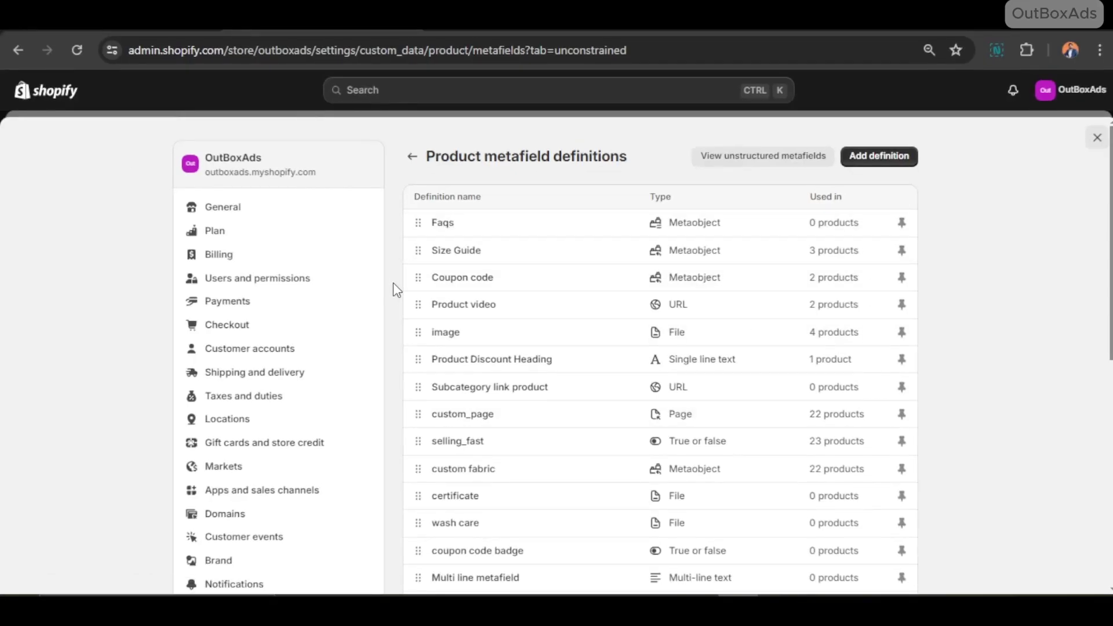
# Leave settings and start a new entry under Content > Metaobjects > FAQs.
pyautogui.click(412, 156)
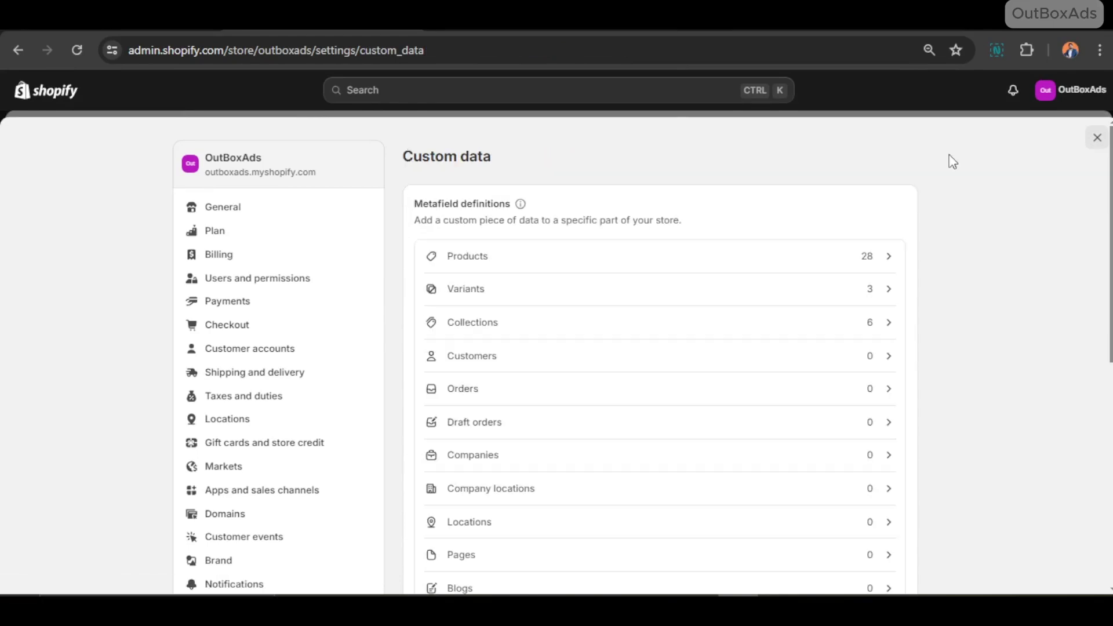
pyautogui.click(1098, 138)
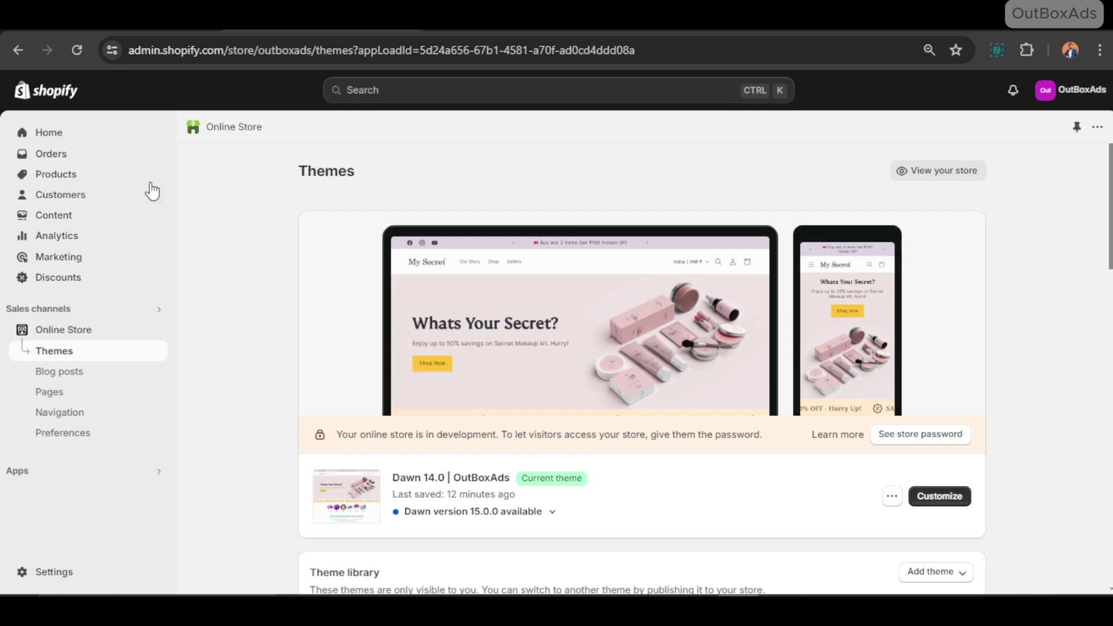
pyautogui.click(60, 217)
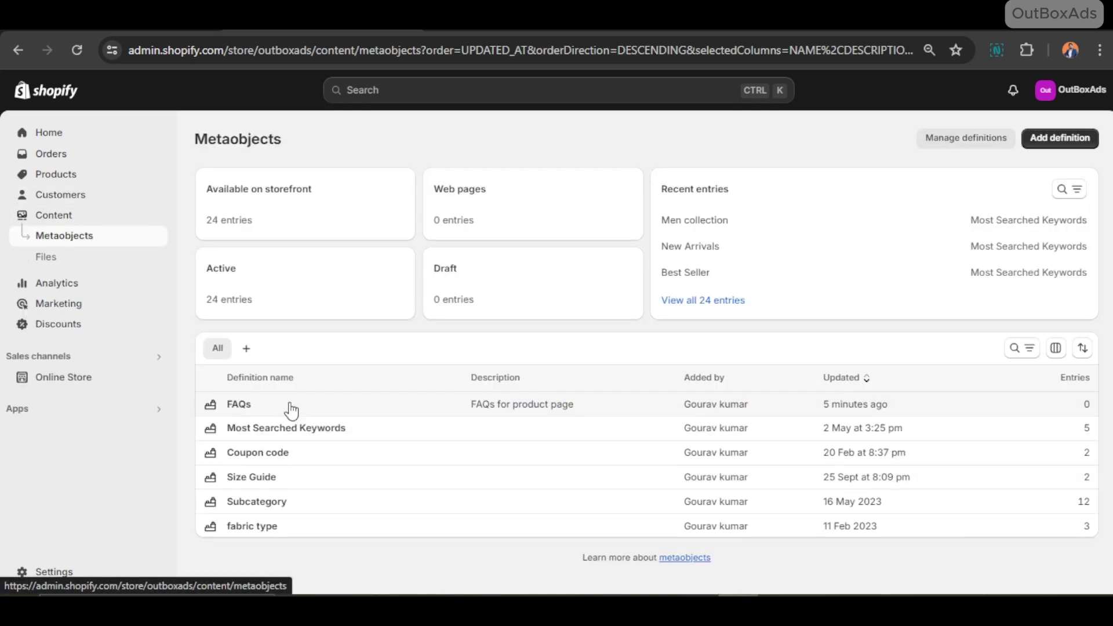
pyautogui.click(260, 411)
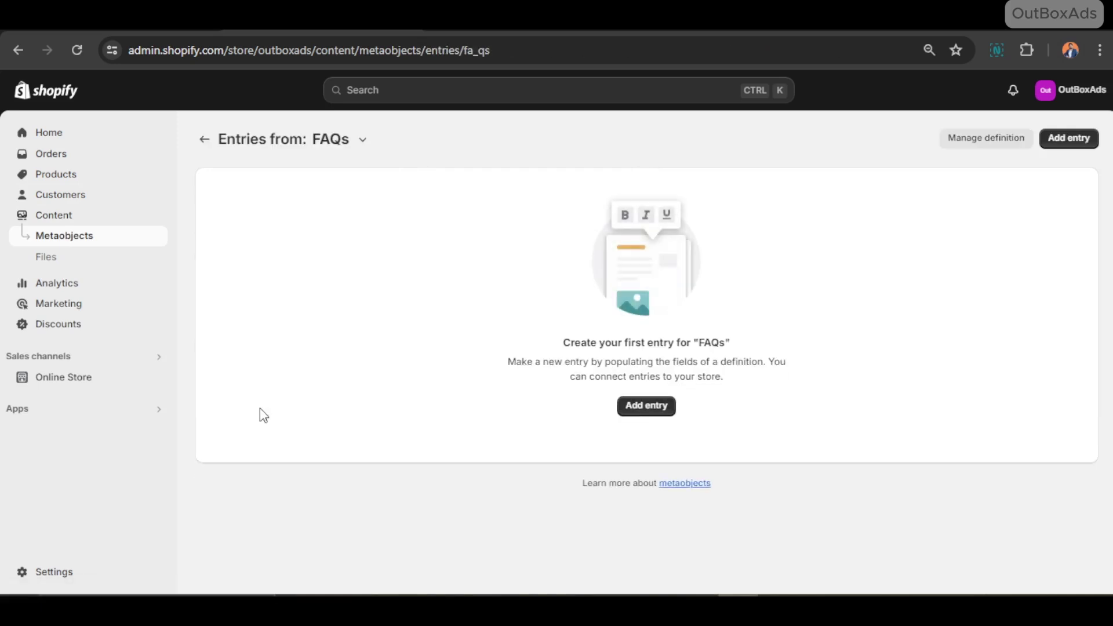
pyautogui.click(647, 407)
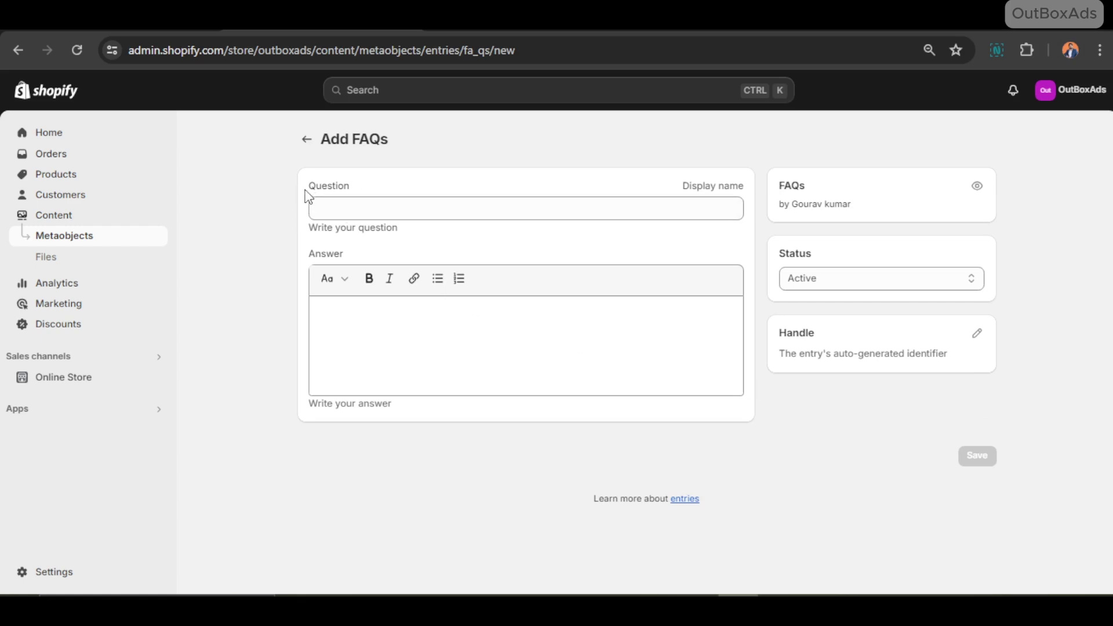
# Point out the empty Question and Answer fields of the new entry form.
pyautogui.moveTo(311, 187); pyautogui.dragTo(371, 189)
pyautogui.moveTo(310, 255); pyautogui.dragTo(374, 266)
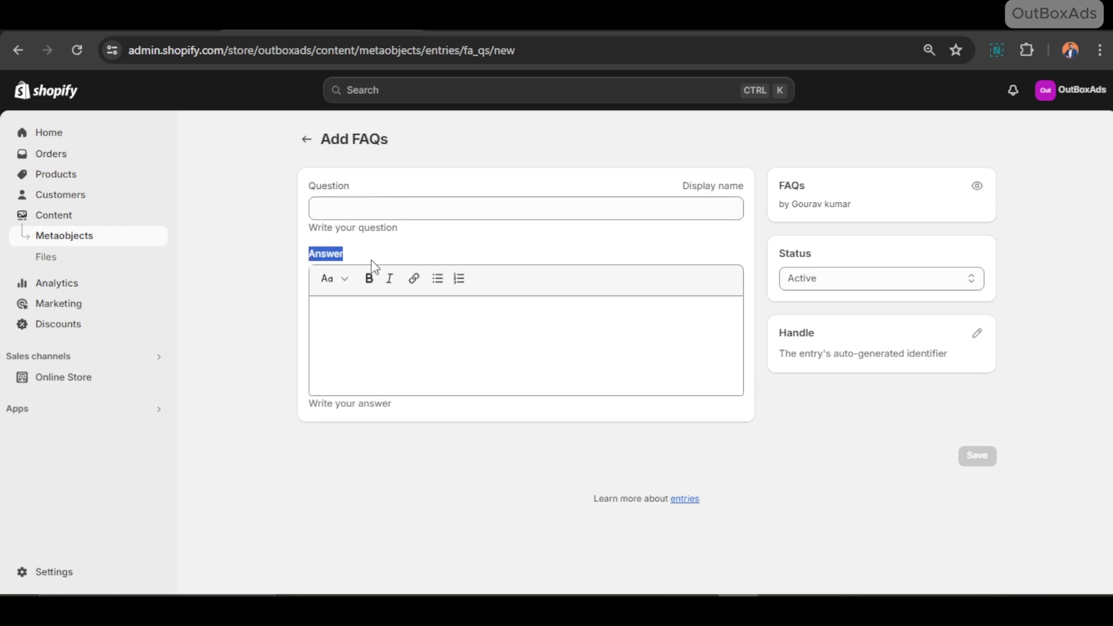
pyautogui.click(441, 207)
pyautogui.click(422, 323)
pyautogui.click(307, 246)
# Save an FAQs entry 'Are these shoes true to size?' with its answer copied from the notes.
pyautogui.hotkey('alt', 'Tab')
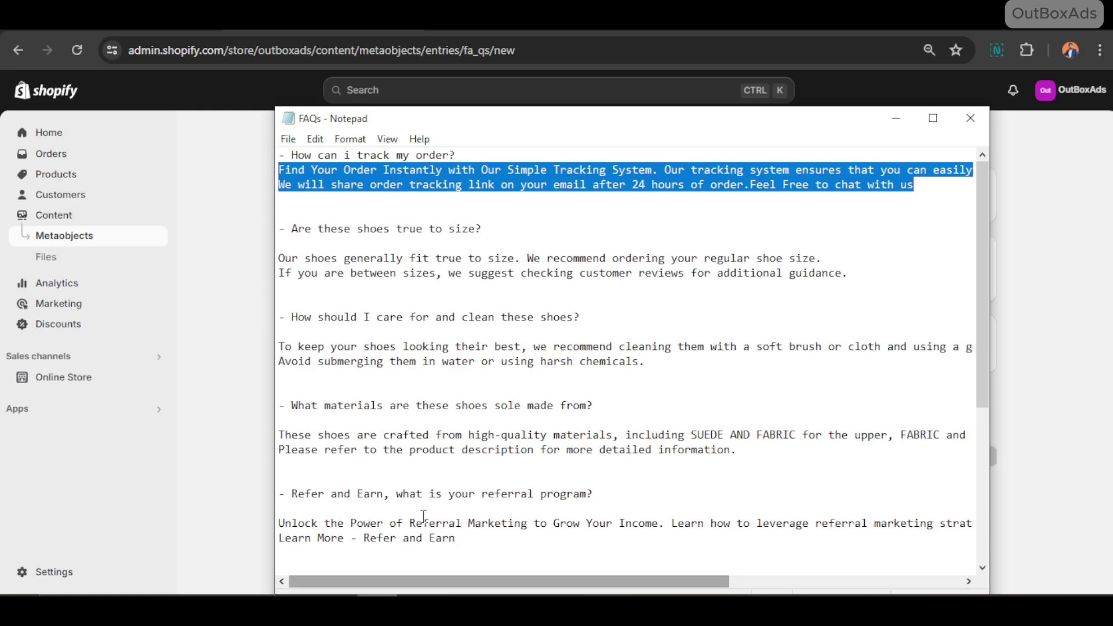
pyautogui.click(429, 184)
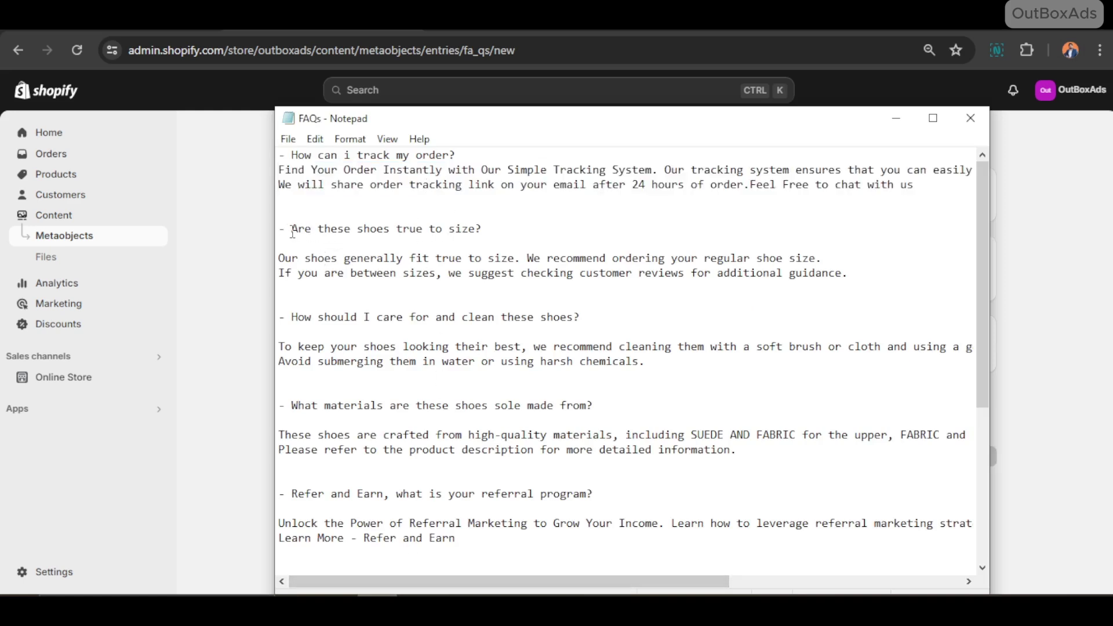
pyautogui.moveTo(291, 231); pyautogui.dragTo(473, 232)
pyautogui.moveTo(295, 259); pyautogui.dragTo(522, 273)
pyautogui.click(536, 274)
pyautogui.moveTo(484, 229); pyautogui.dragTo(291, 229)
pyautogui.hotkey('ctrl', 'c')
pyautogui.click(896, 118)
pyautogui.click(453, 206)
pyautogui.hotkey('ctrl', 'v')
pyautogui.hotkey('alt', 'Tab')
pyautogui.moveTo(281, 259); pyautogui.dragTo(851, 273)
pyautogui.hotkey('ctrl', 'c')
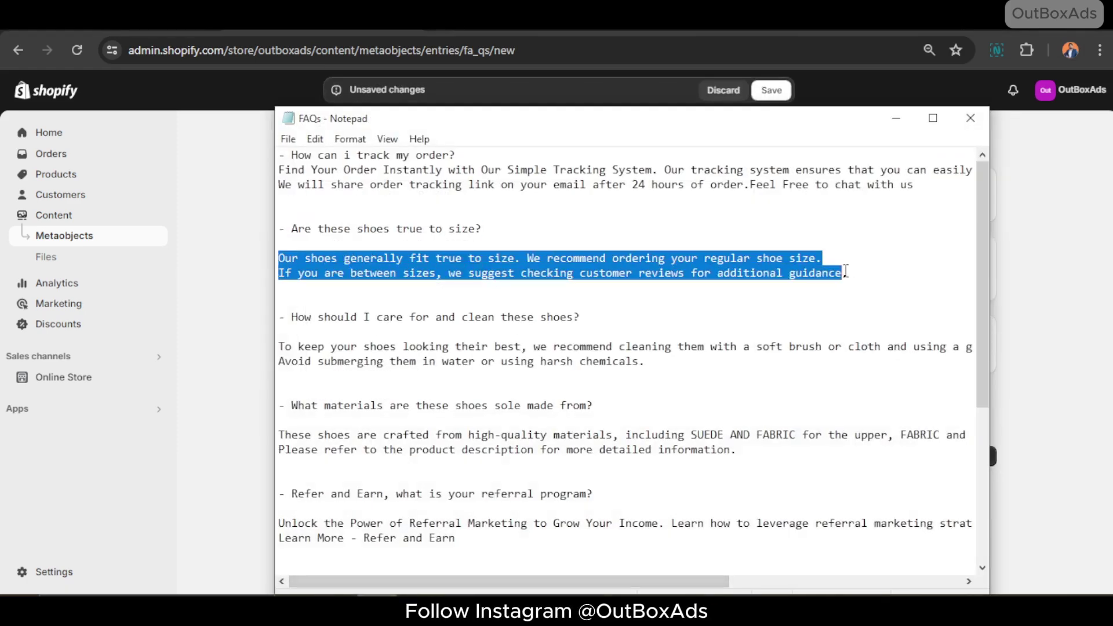
pyautogui.hotkey('alt', 'Tab')
pyautogui.click(373, 315)
pyautogui.hotkey('ctrl', 'v')
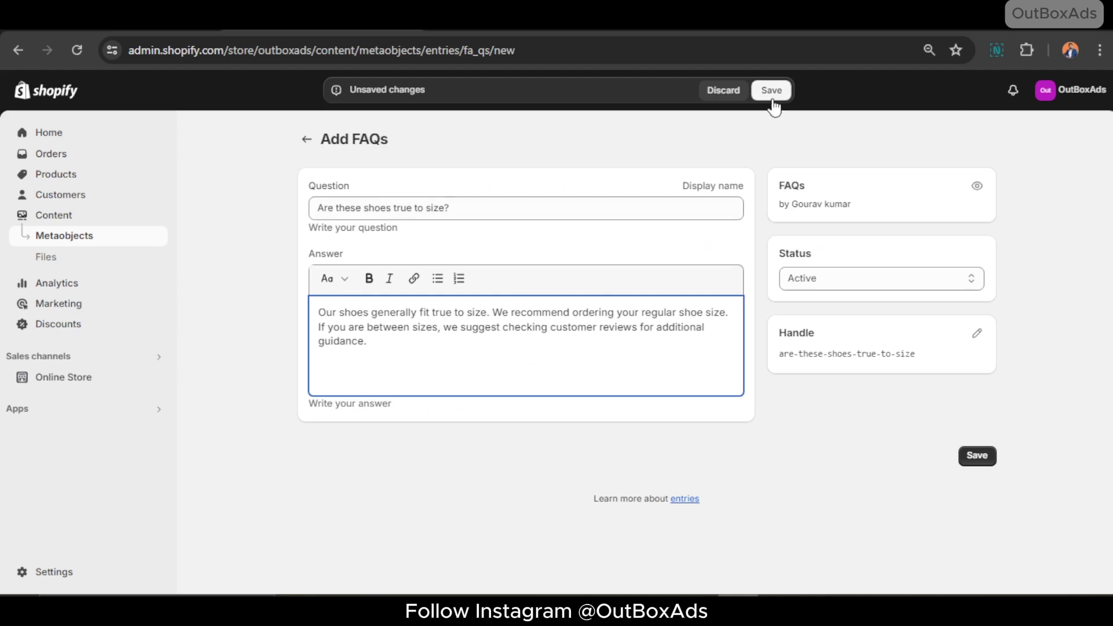
pyautogui.click(773, 92)
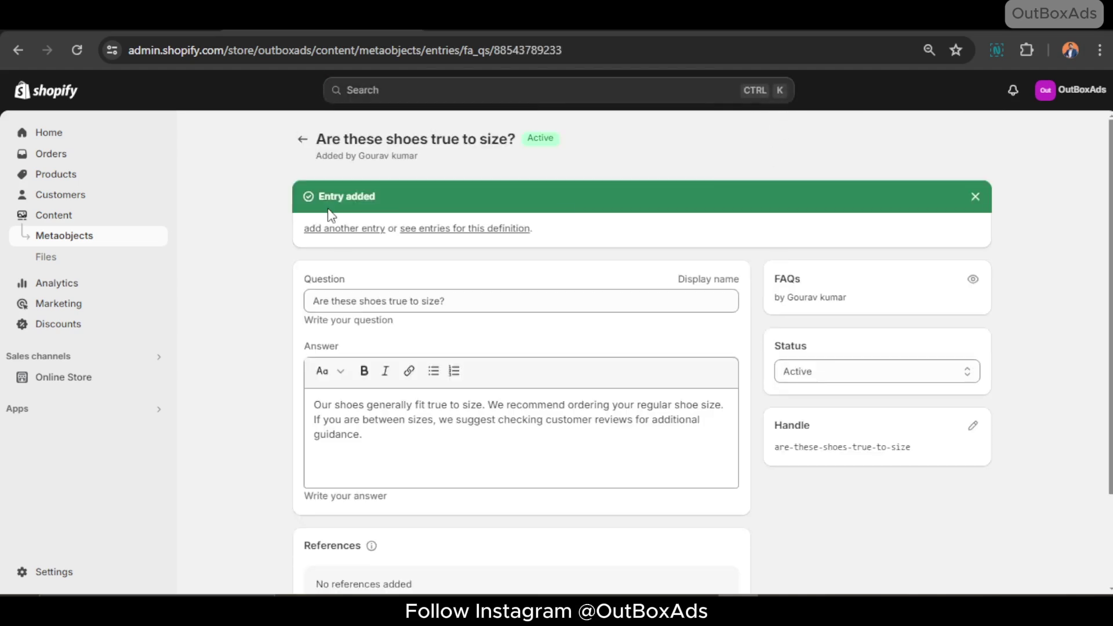
# Add and save another entry with the shoe-care question and answer from the notes.
pyautogui.click(342, 226)
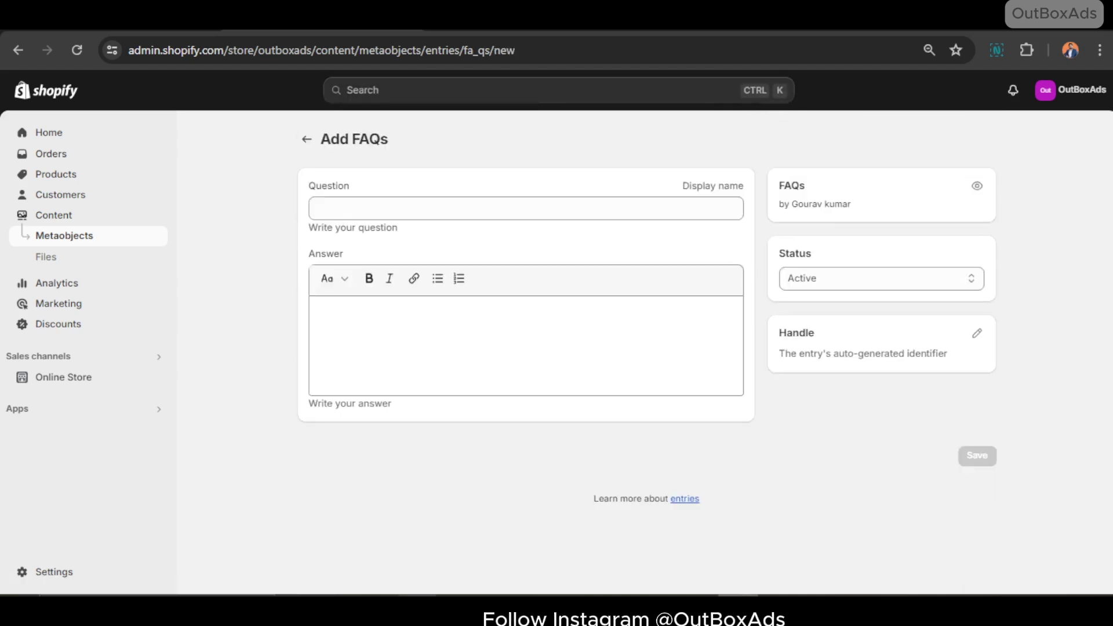
pyautogui.hotkey('alt', 'Tab')
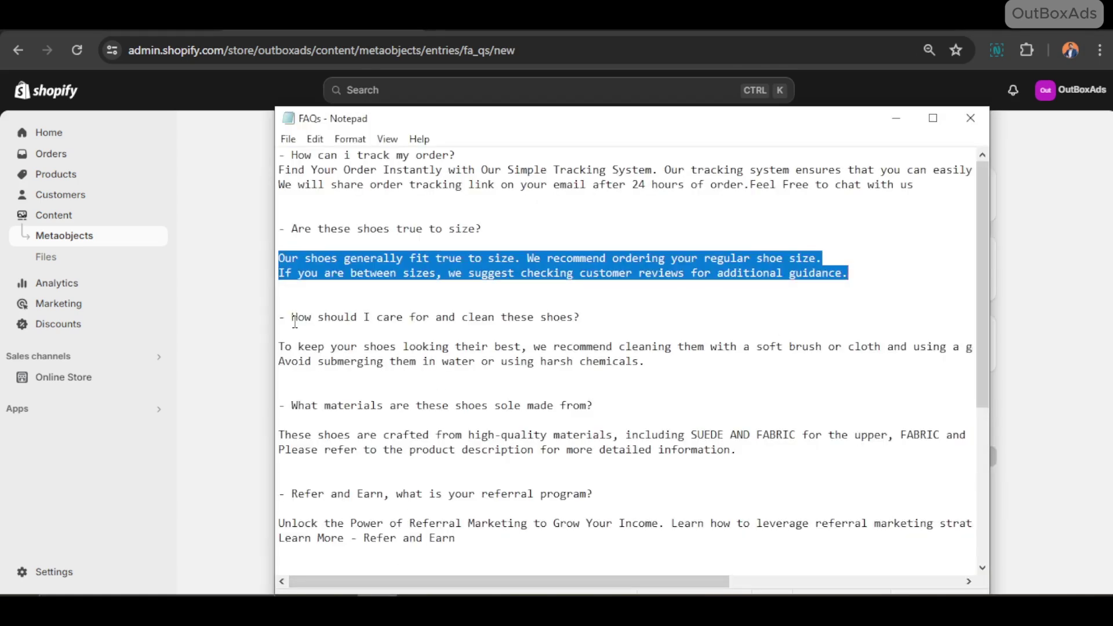
pyautogui.moveTo(293, 319); pyautogui.dragTo(598, 318)
pyautogui.hotkey('ctrl', 'c')
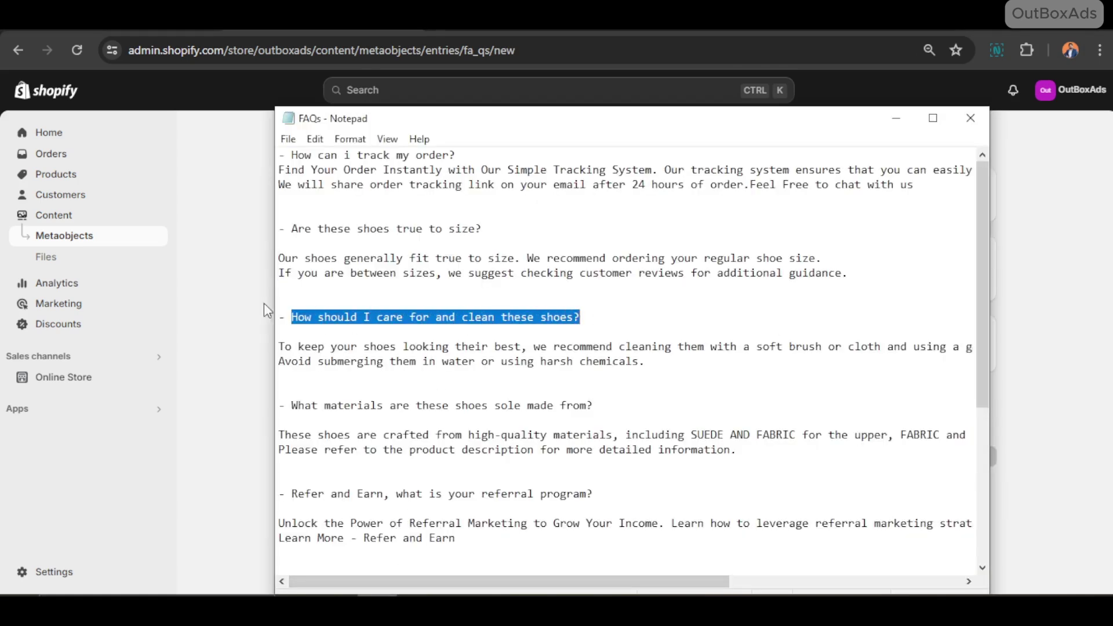
pyautogui.hotkey('alt', 'Tab')
pyautogui.click(383, 209)
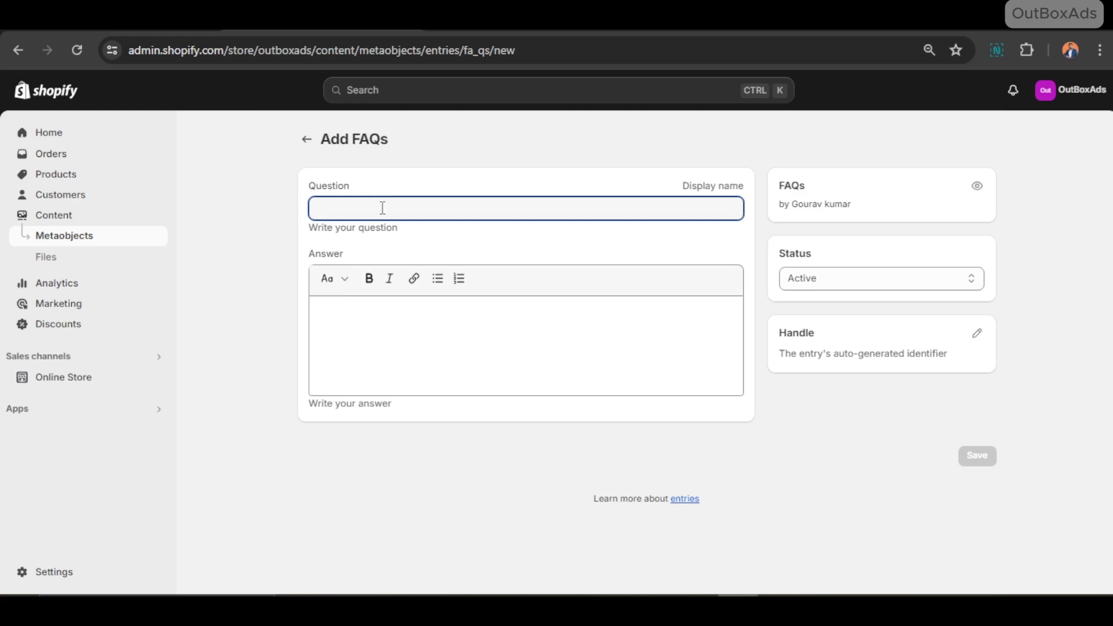
pyautogui.hotkey('ctrl', 'v')
pyautogui.hotkey('alt', 'Tab')
pyautogui.moveTo(278, 345); pyautogui.dragTo(502, 359)
pyautogui.hotkey('ctrl', 'c')
pyautogui.hotkey('alt', 'Tab')
pyautogui.click(378, 311)
pyautogui.hotkey('ctrl', 'v')
pyautogui.hotkey('ctrl', 's')
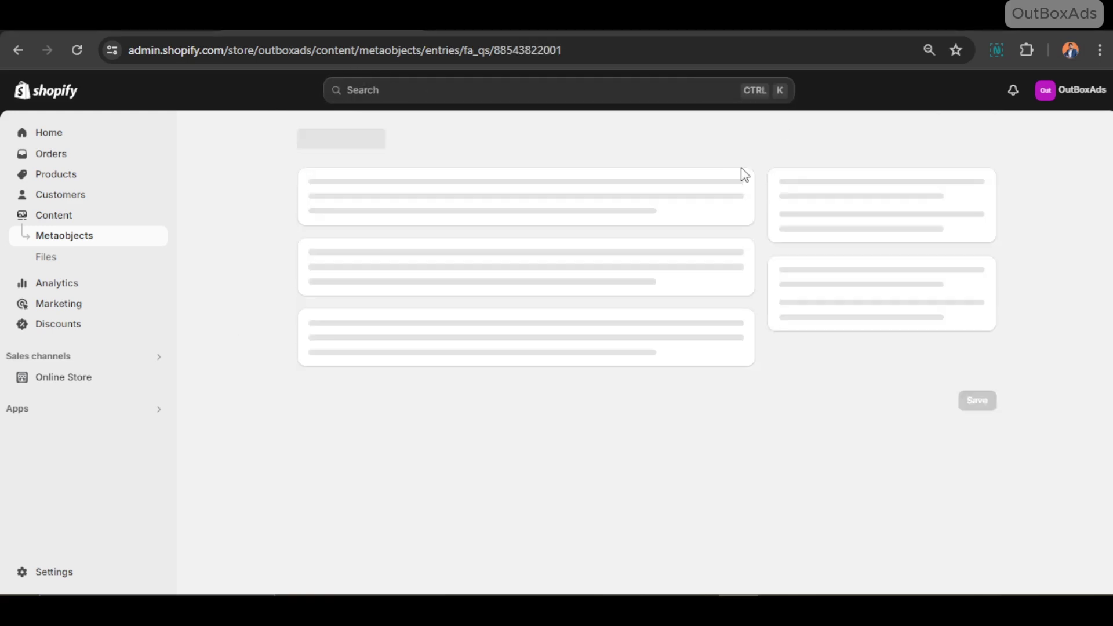
# Add and save the colour-bleed question and answer as a further FAQs entry.
pyautogui.hotkey('alt', 'Tab')
pyautogui.scroll(-2, 580, 348)
pyautogui.moveTo(292, 346); pyautogui.dragTo(595, 347)
pyautogui.moveTo(278, 376); pyautogui.dragTo(737, 392)
pyautogui.hotkey('ctrl', 'c')
pyautogui.hotkey('alt', 'Tab')
pyautogui.click(350, 314)
pyautogui.hotkey('ctrl', 'v')
pyautogui.click(378, 208)
pyautogui.hotkey('ctrl', 'v')
pyautogui.hotkey('ctrl', 'a')
pyautogui.press('super+v')
pyautogui.press('Down')
pyautogui.press('Return')
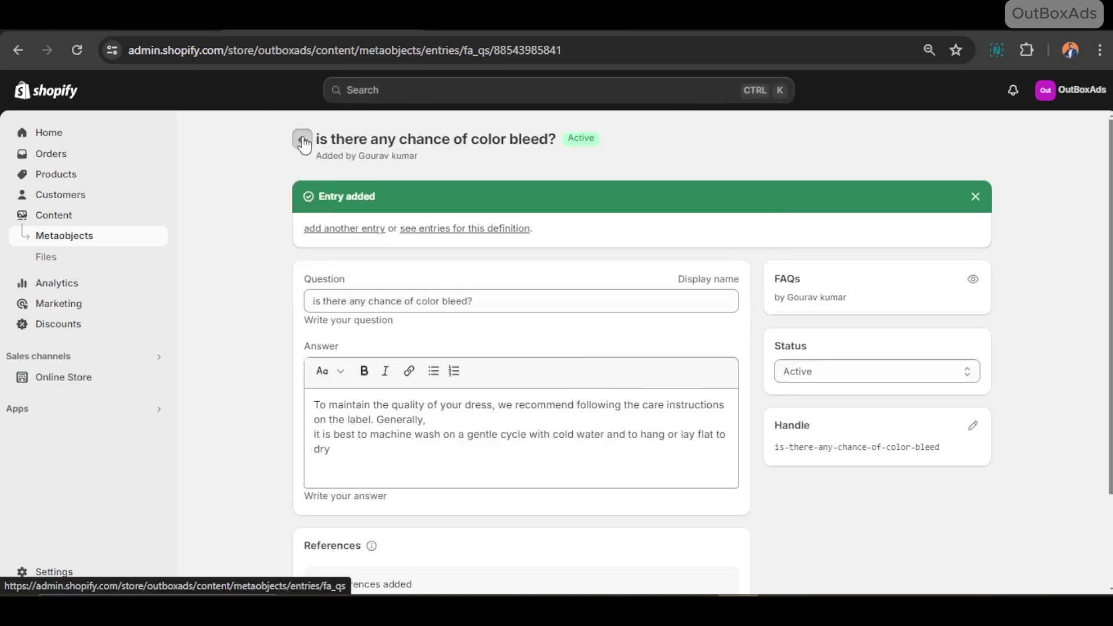
pyautogui.click(302, 140)
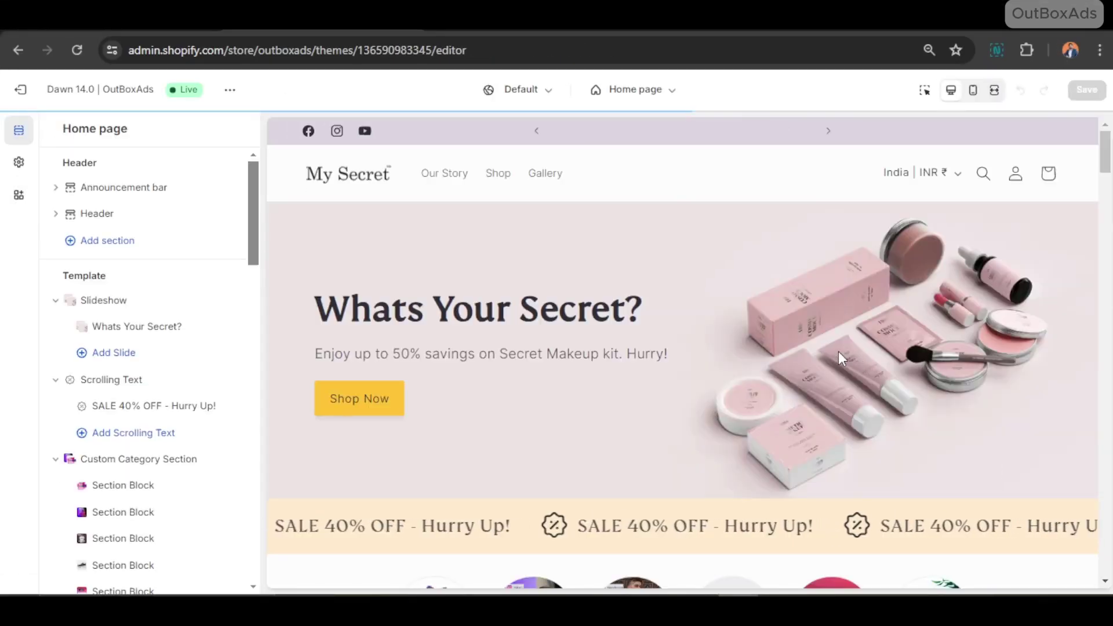
# In the Default product template, delete the materials, care and true-to-size rows from FAQs.
pyautogui.click(664, 91)
pyautogui.click(673, 174)
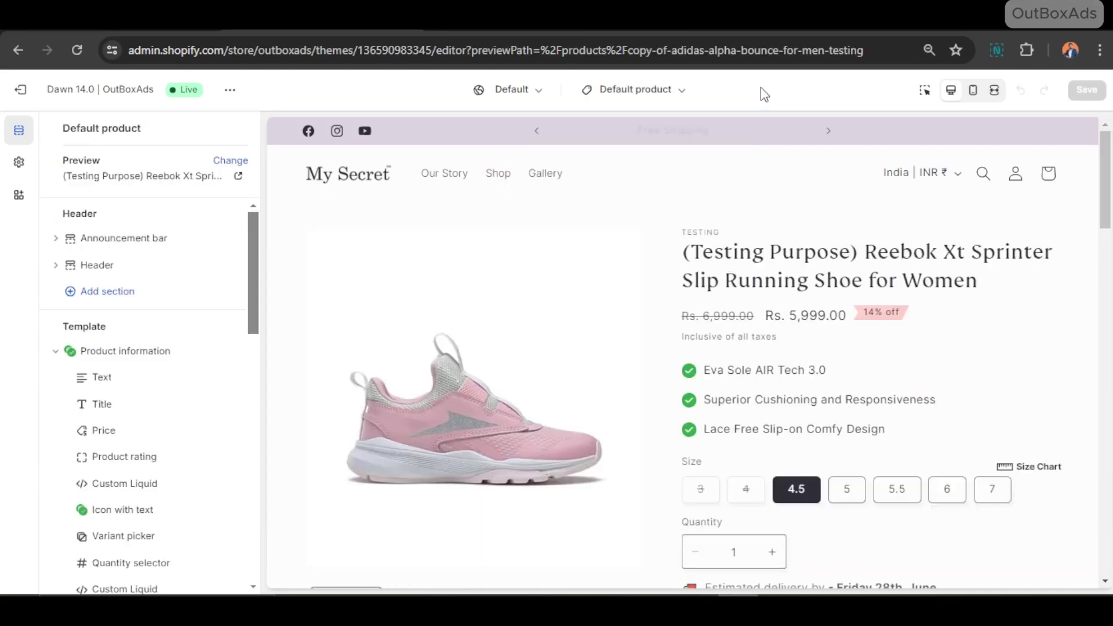
pyautogui.moveTo(254, 270); pyautogui.dragTo(254, 486)
pyautogui.scroll(-20, 756, 384)
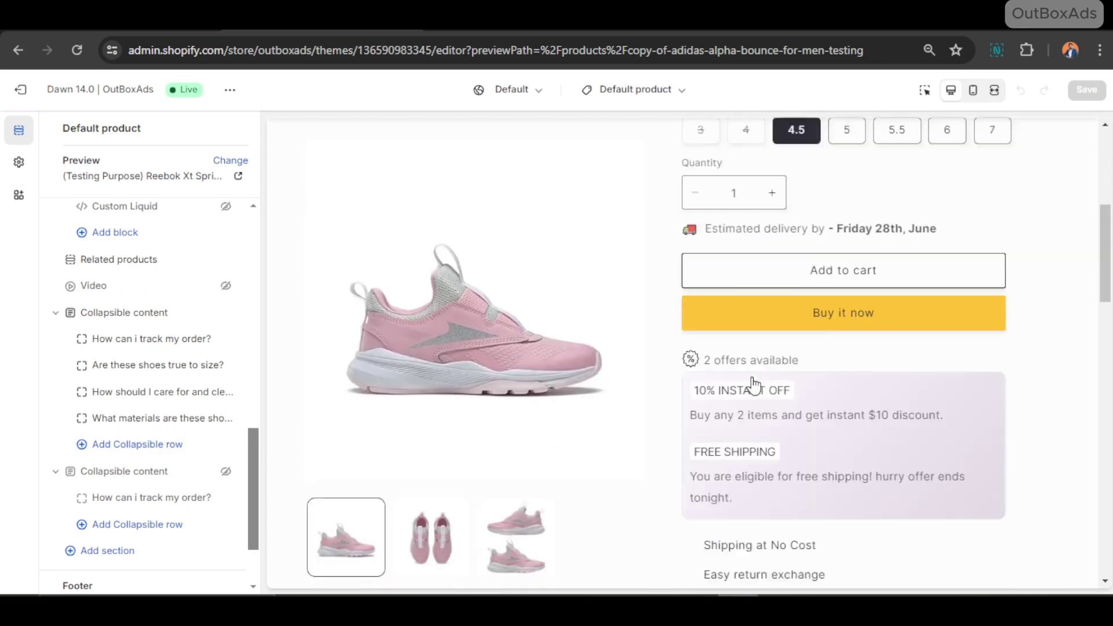
pyautogui.scroll(-10, 754, 385)
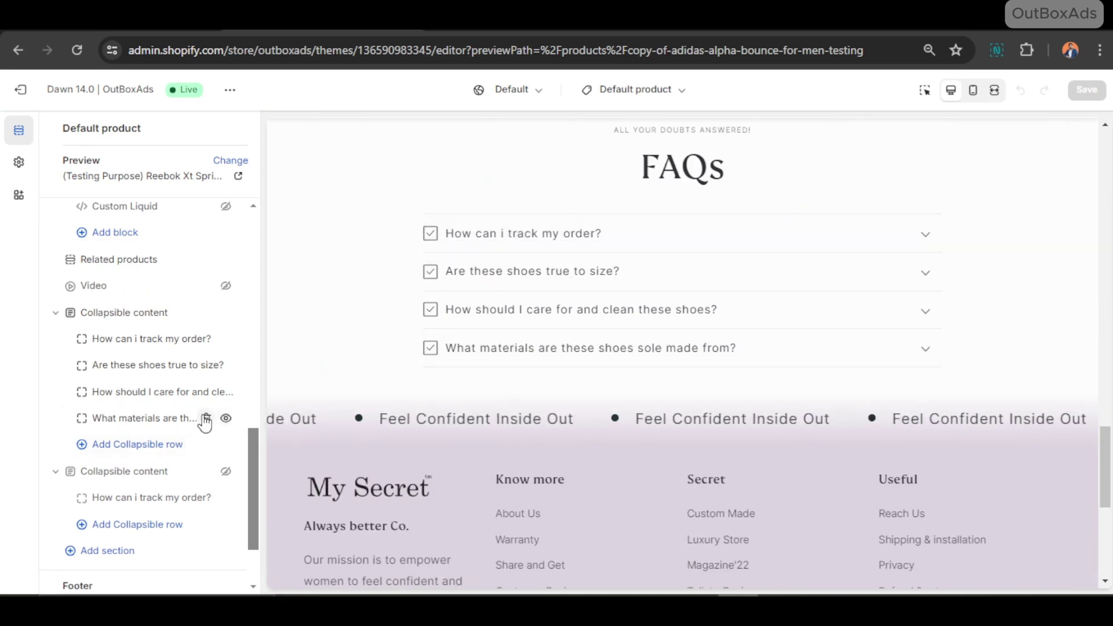
pyautogui.click(206, 419)
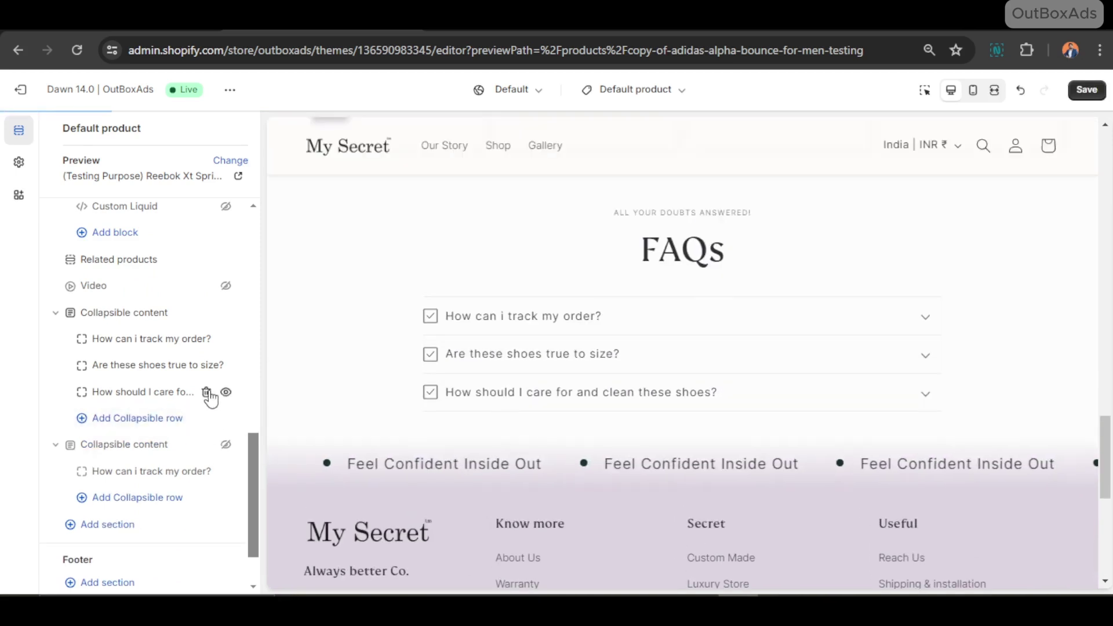
pyautogui.click(207, 392)
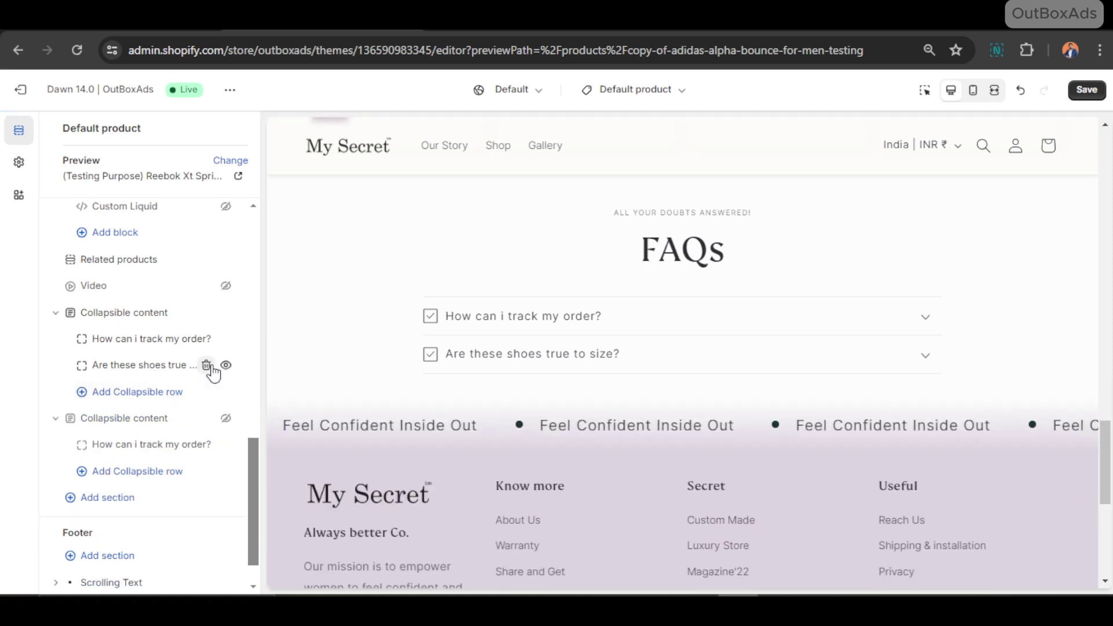
pyautogui.click(206, 365)
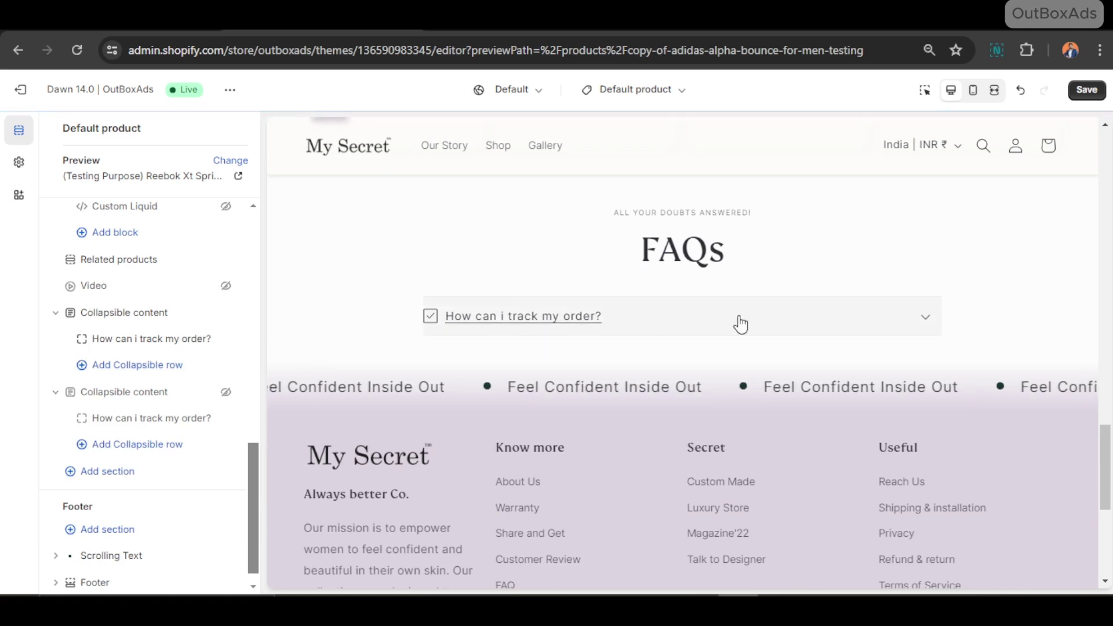
pyautogui.click(739, 323)
pyautogui.click(738, 323)
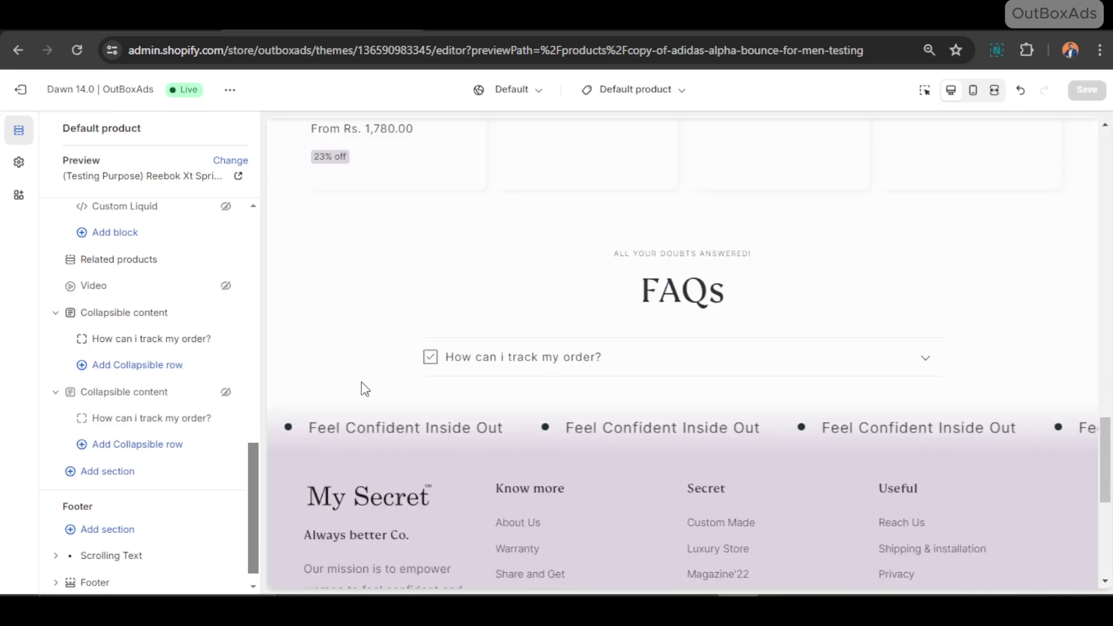
# Add a collapsible row to the FAQs section and connect it to the Faqs metafield.
pyautogui.click(121, 365)
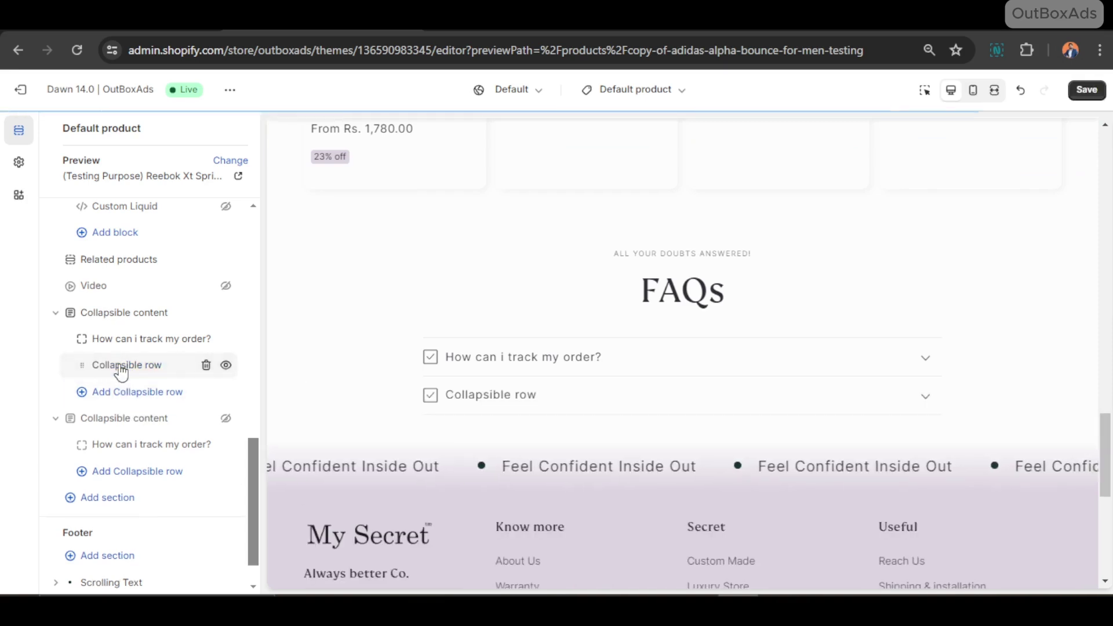
pyautogui.click(121, 368)
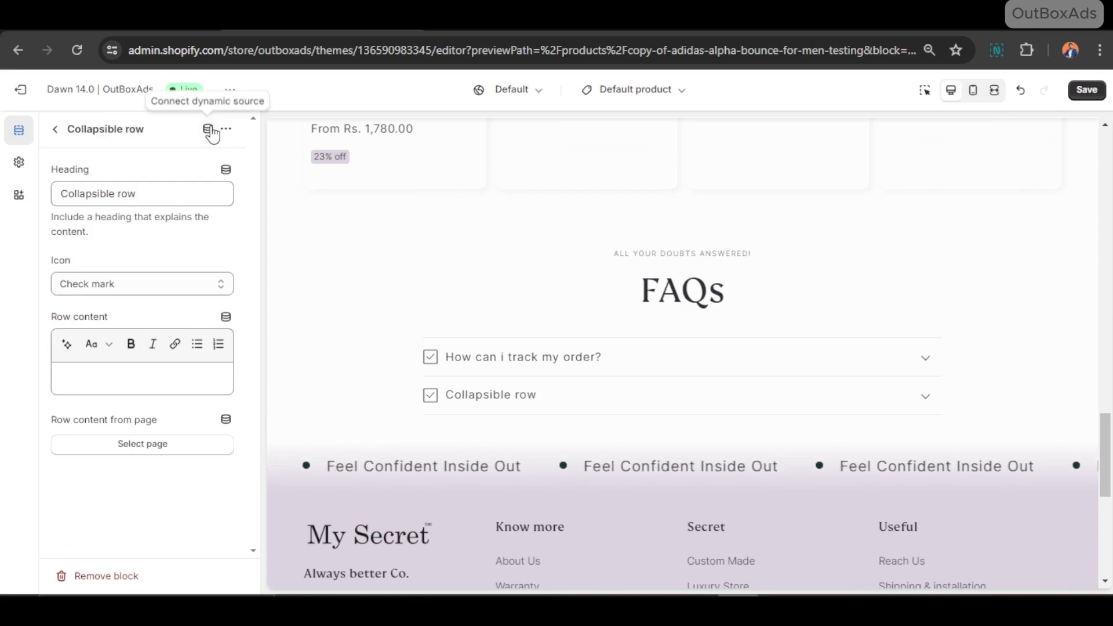
pyautogui.click(209, 130)
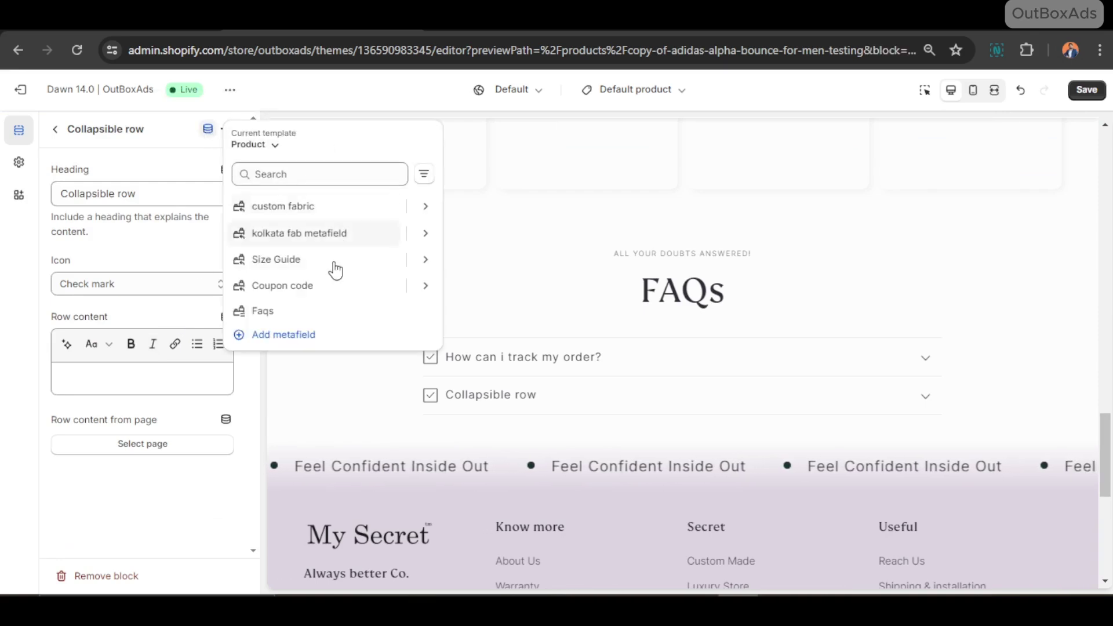
pyautogui.click(263, 311)
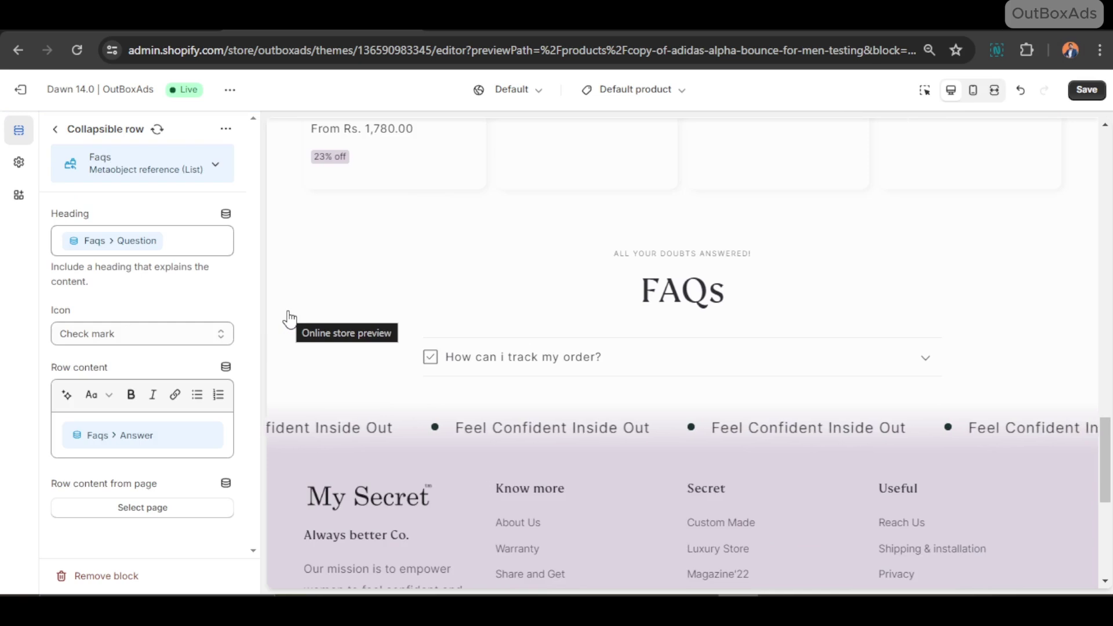
# Save the theme and test the track-order question in the preview.
pyautogui.click(1091, 91)
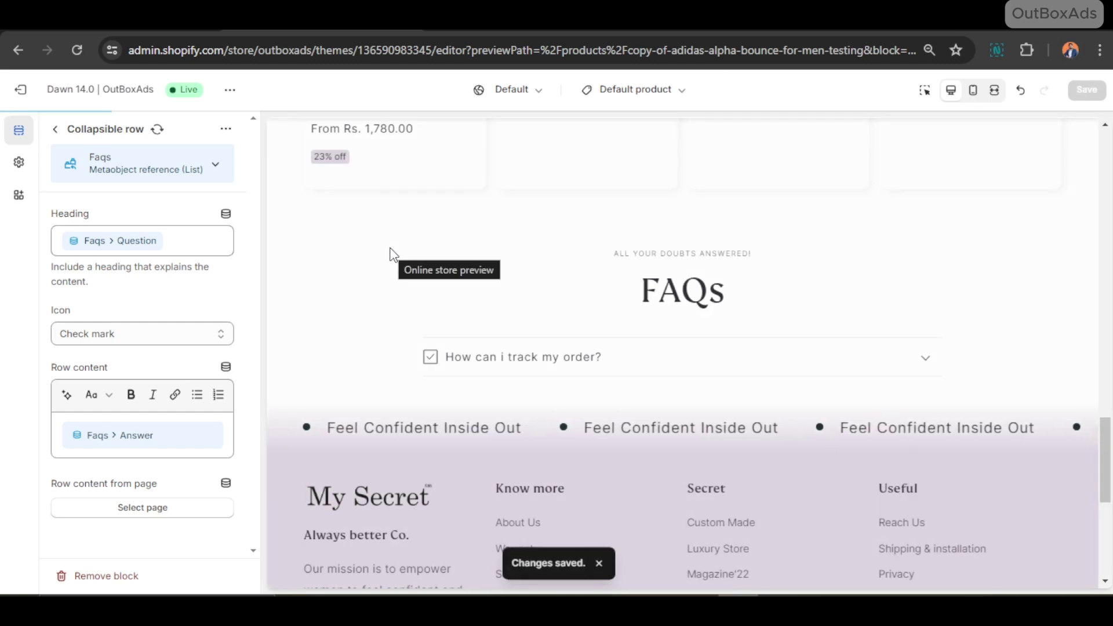
pyautogui.scroll(-6, 391, 249)
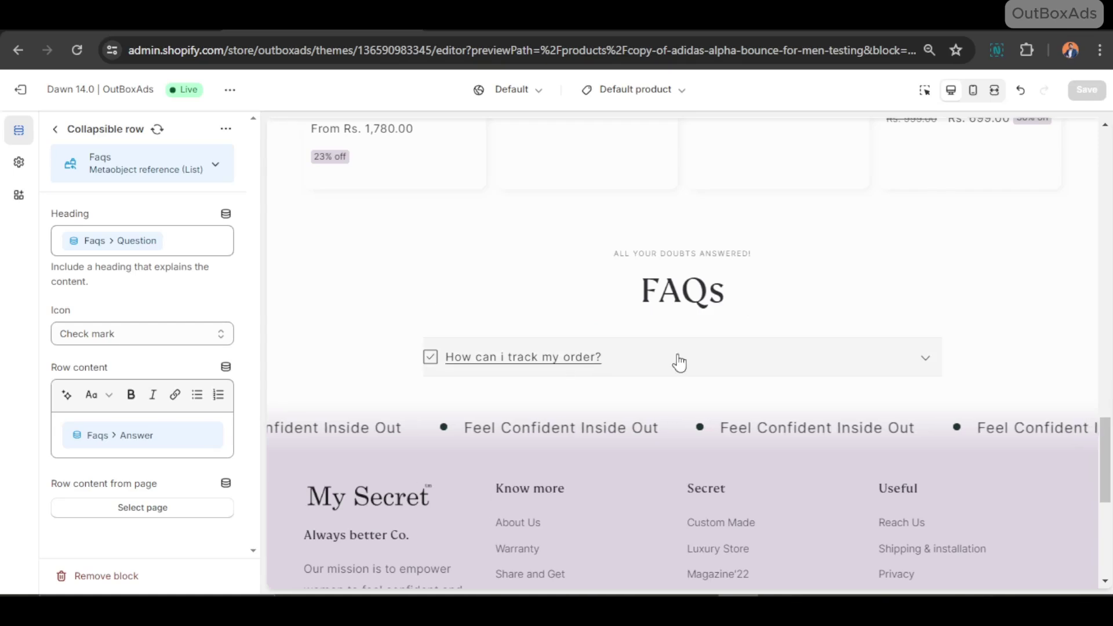
pyautogui.click(742, 367)
pyautogui.click(739, 366)
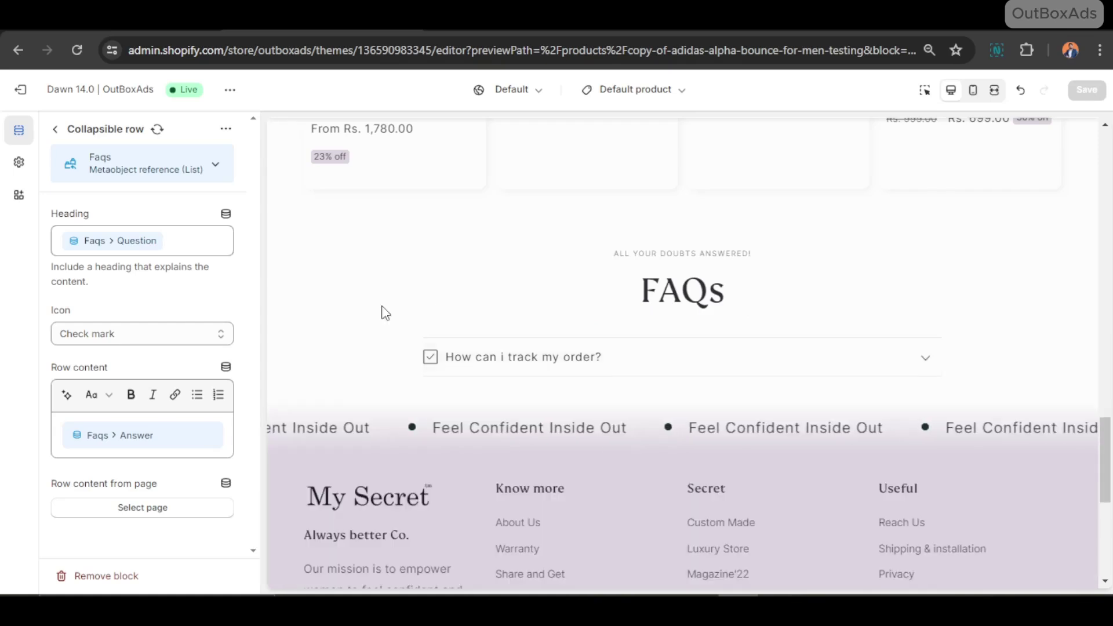
pyautogui.click(56, 130)
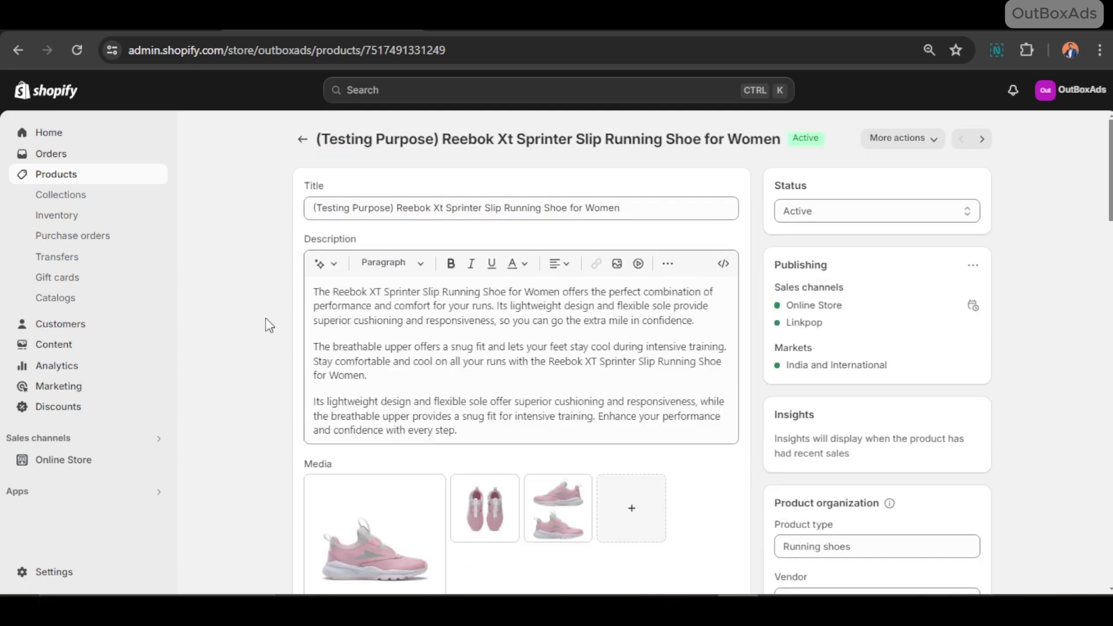
# Attach the true-to-size, care, sole materials and washing FAQs to the Reebok shoe and save.
pyautogui.scroll(-15, 265, 318)
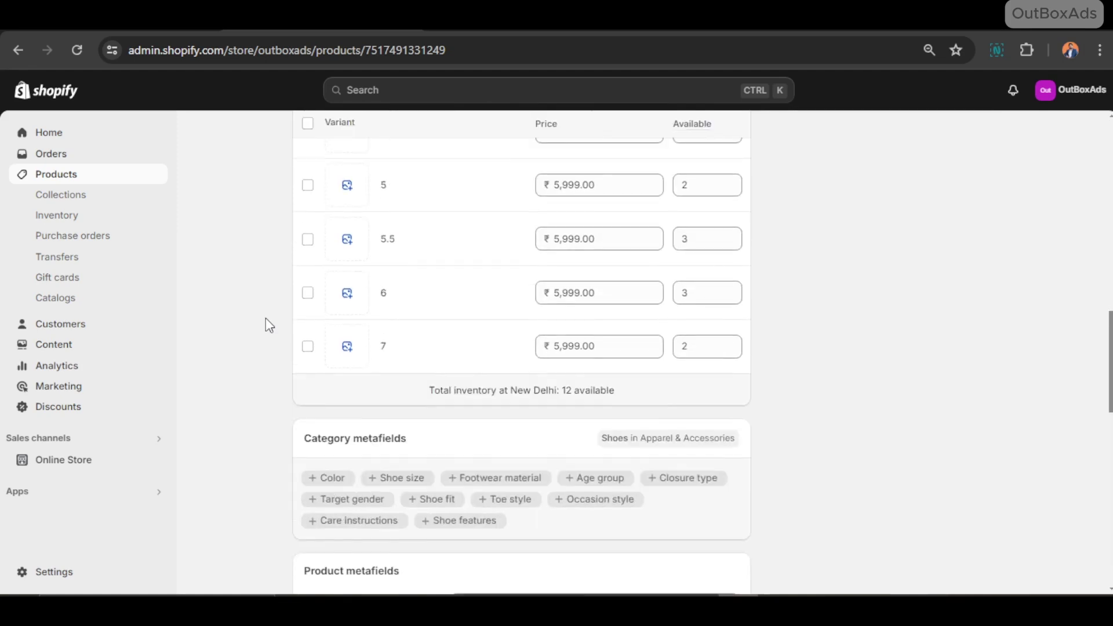
pyautogui.scroll(-4, 269, 325)
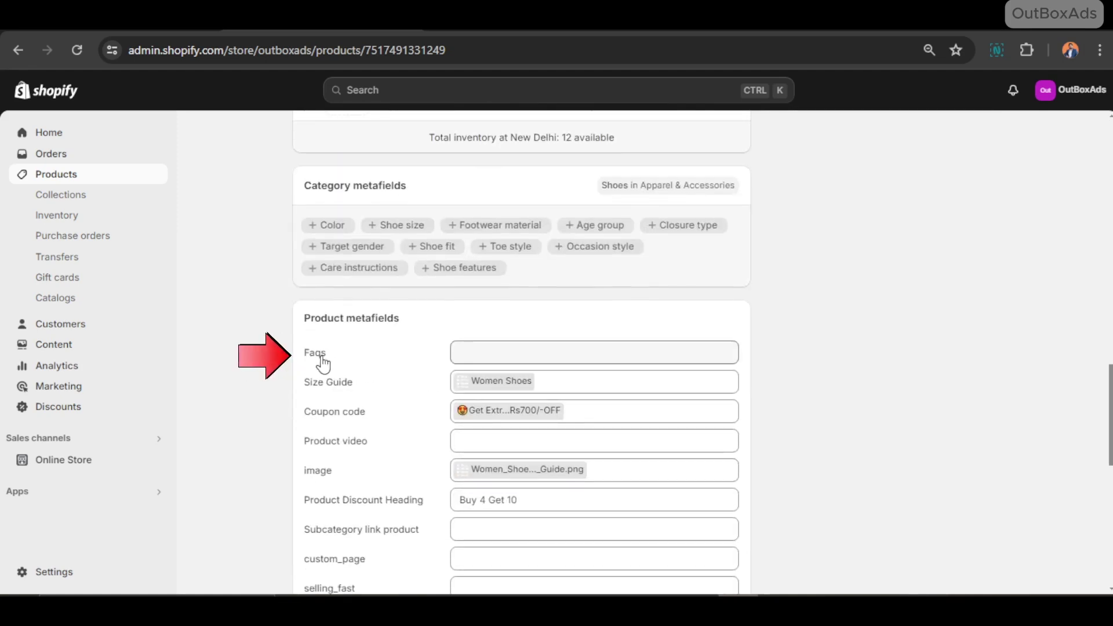
pyautogui.click(481, 360)
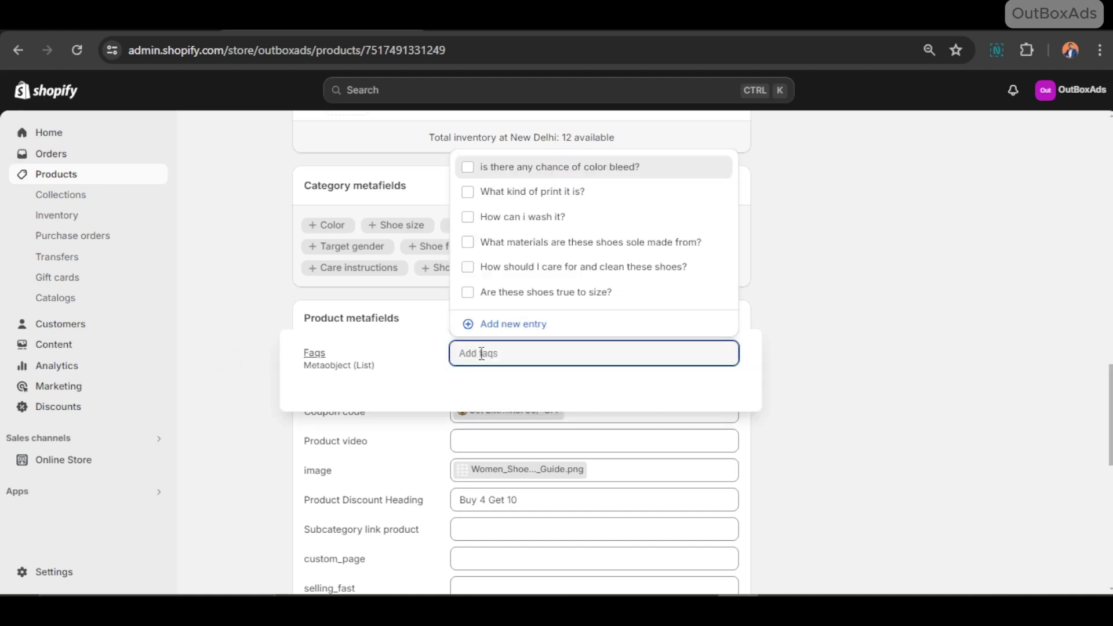
pyautogui.click(468, 292)
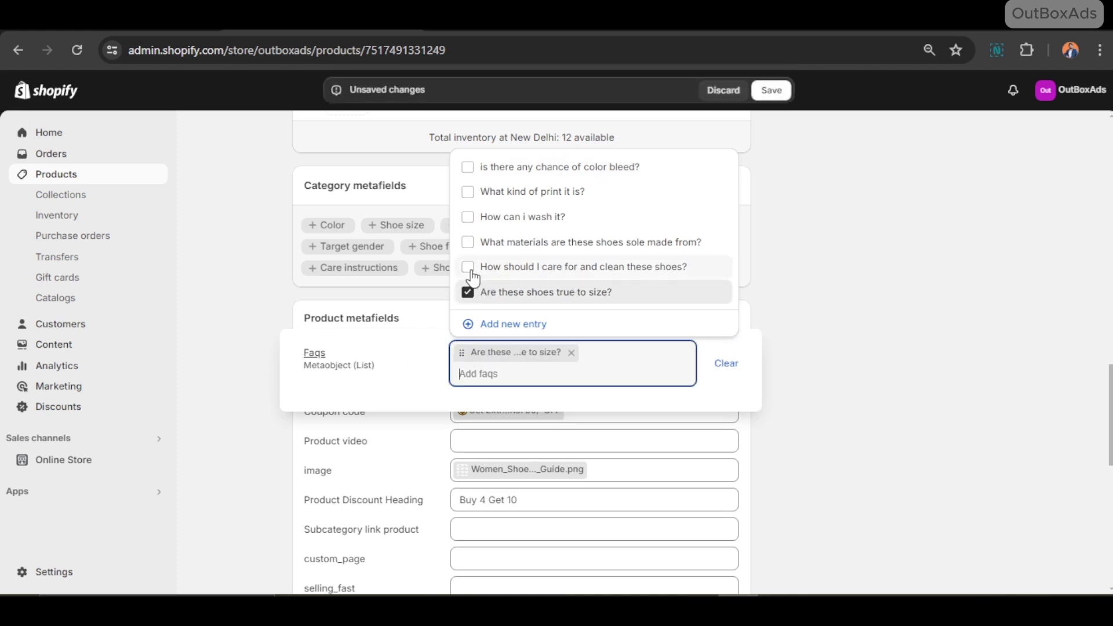
pyautogui.click(469, 269)
pyautogui.click(468, 243)
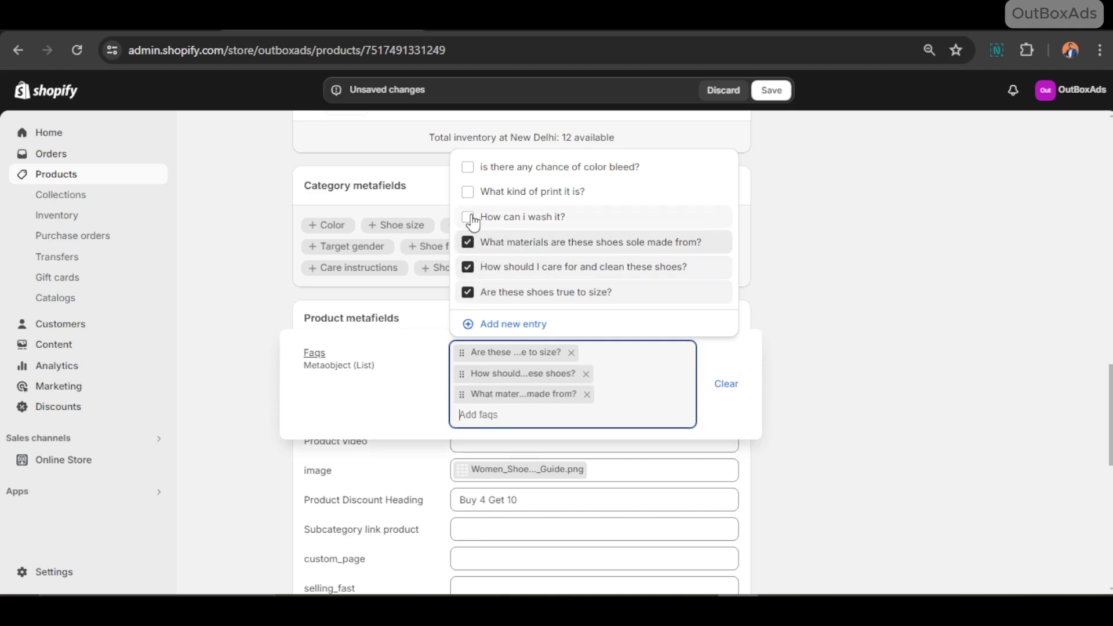
pyautogui.click(468, 218)
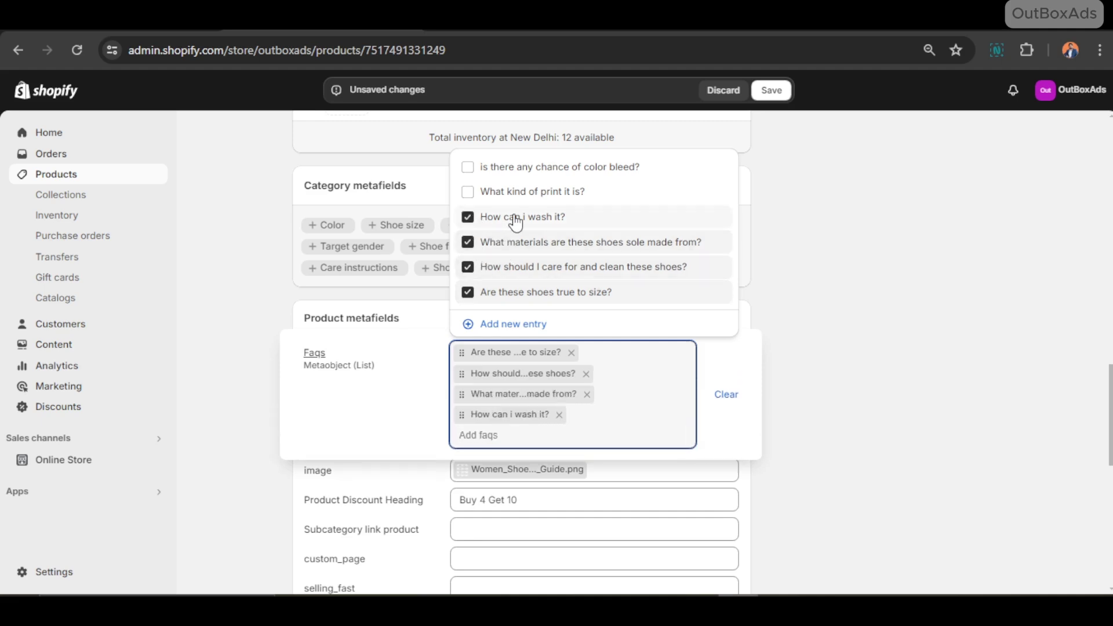
pyautogui.click(796, 272)
pyautogui.hotkey('ctrl', 's')
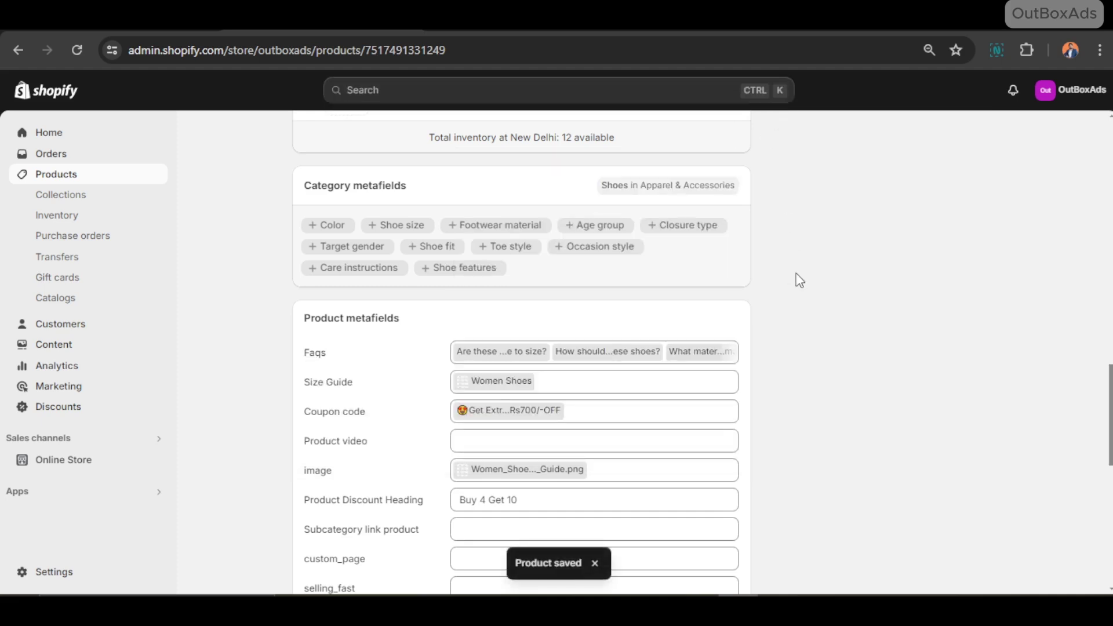
pyautogui.scroll(10, 786, 307)
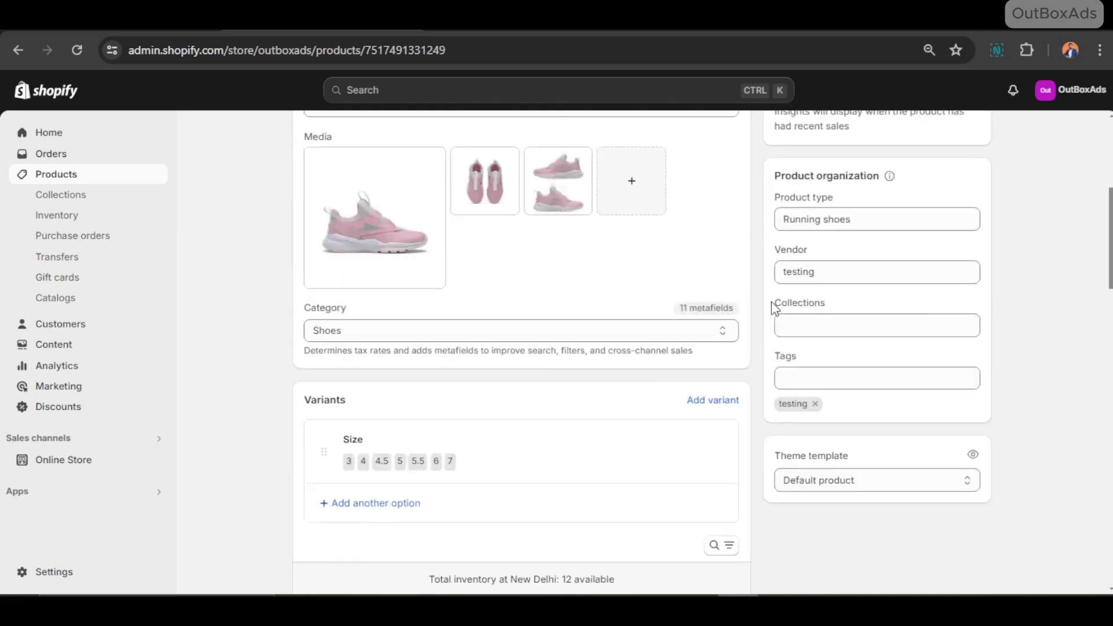
# Give the Cherry floral knee length dress the washing, print type and colour bleed FAQs, and save.
pyautogui.click(302, 140)
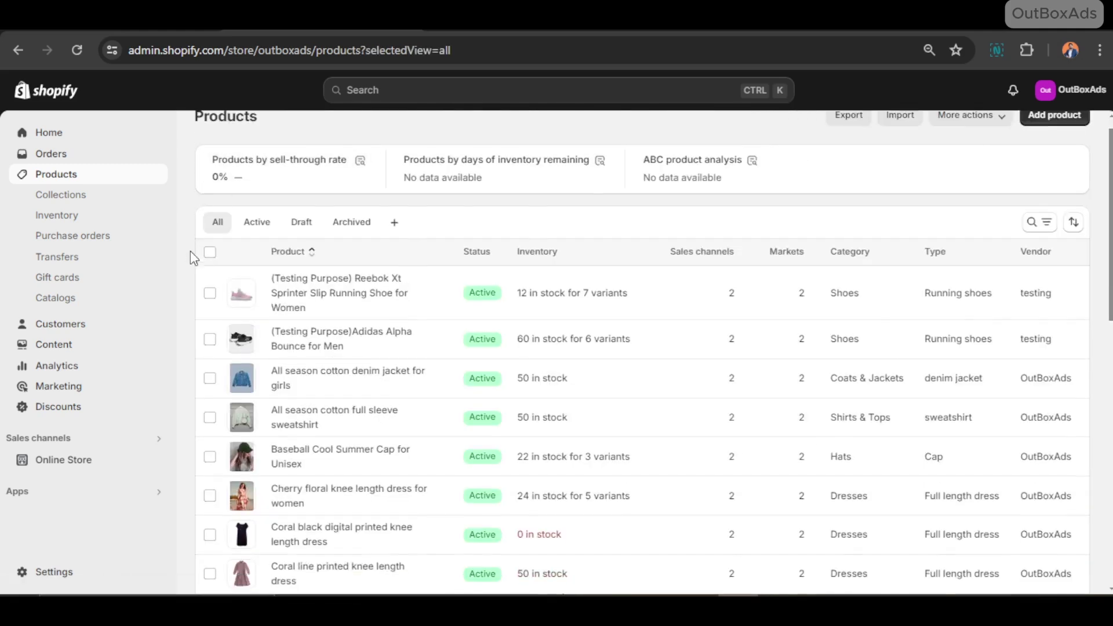
pyautogui.scroll(-3, 190, 252)
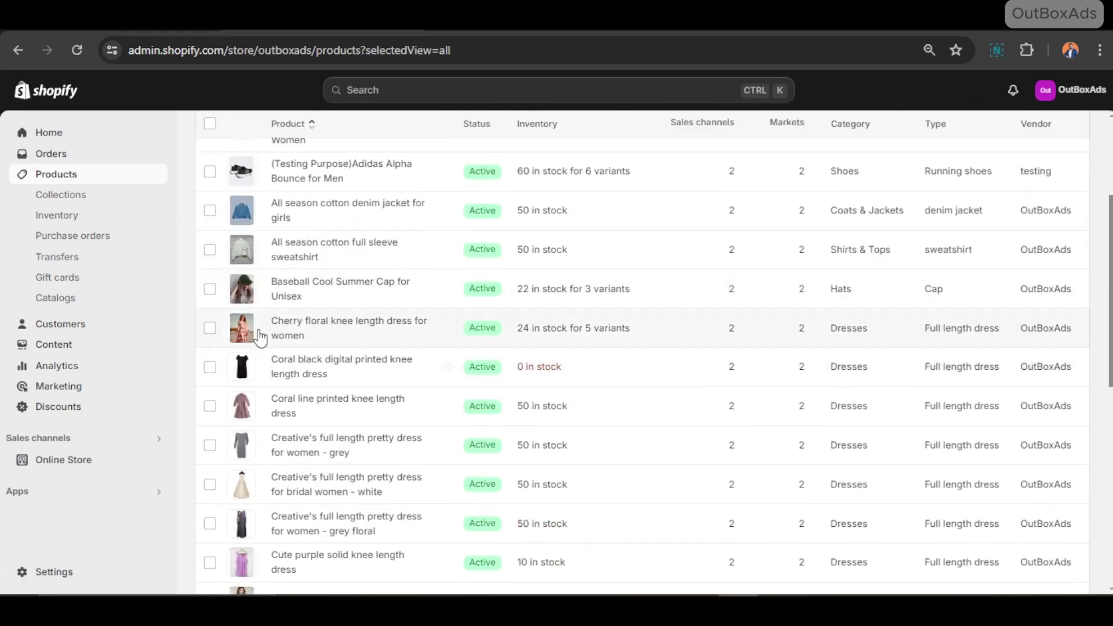
pyautogui.click(302, 331)
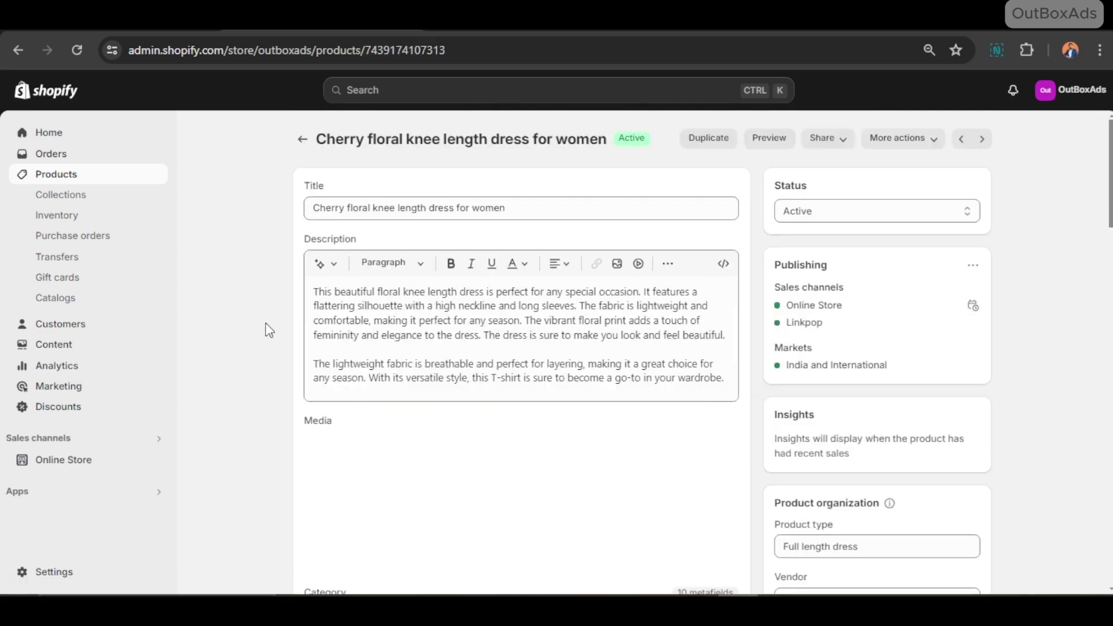
pyautogui.scroll(-6, 266, 325)
pyautogui.scroll(-6, 266, 323)
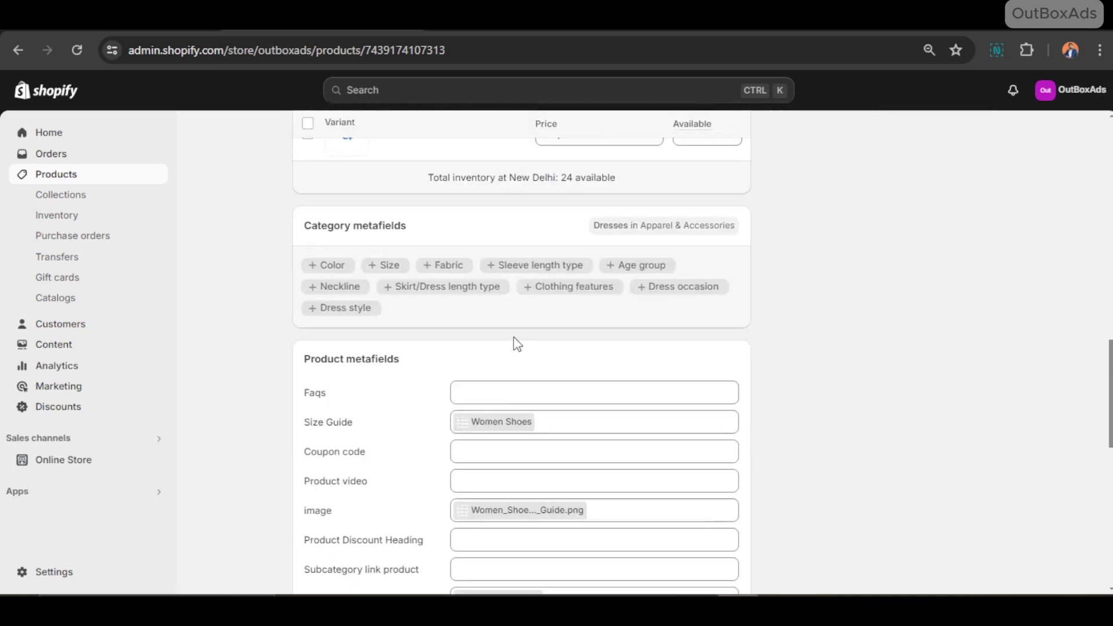
pyautogui.click(507, 393)
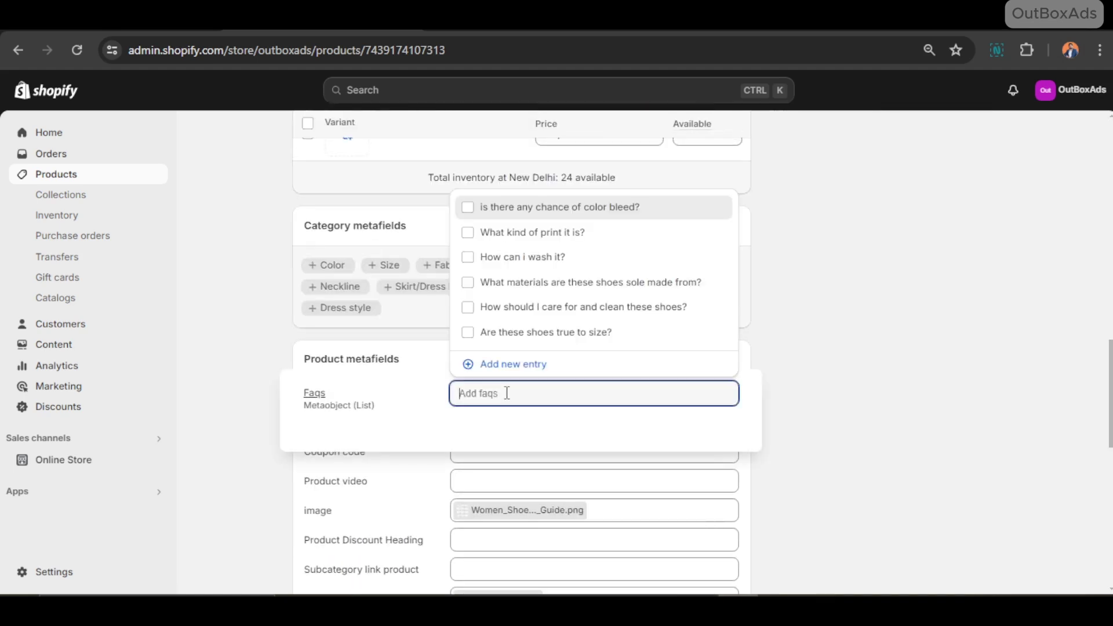
pyautogui.click(485, 257)
pyautogui.click(490, 232)
pyautogui.click(493, 207)
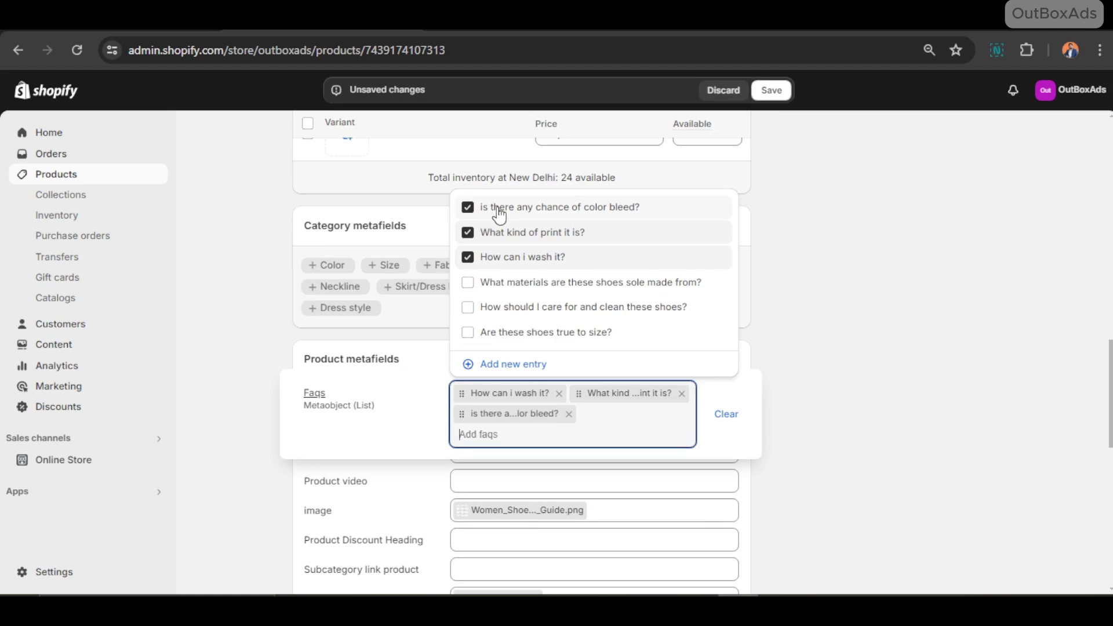
pyautogui.click(772, 91)
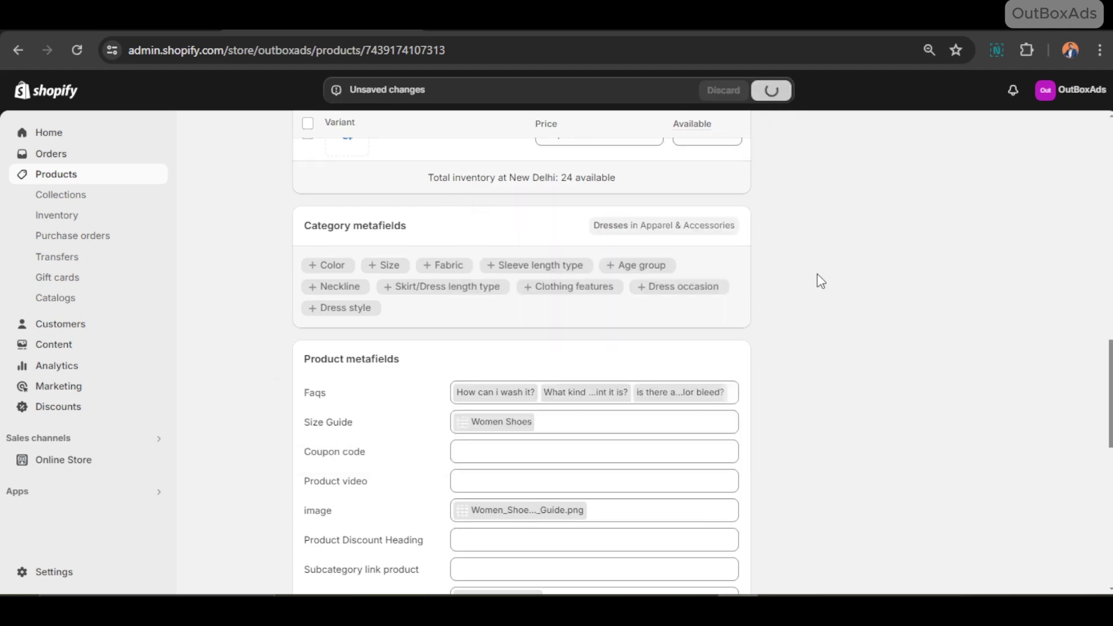
pyautogui.click(56, 174)
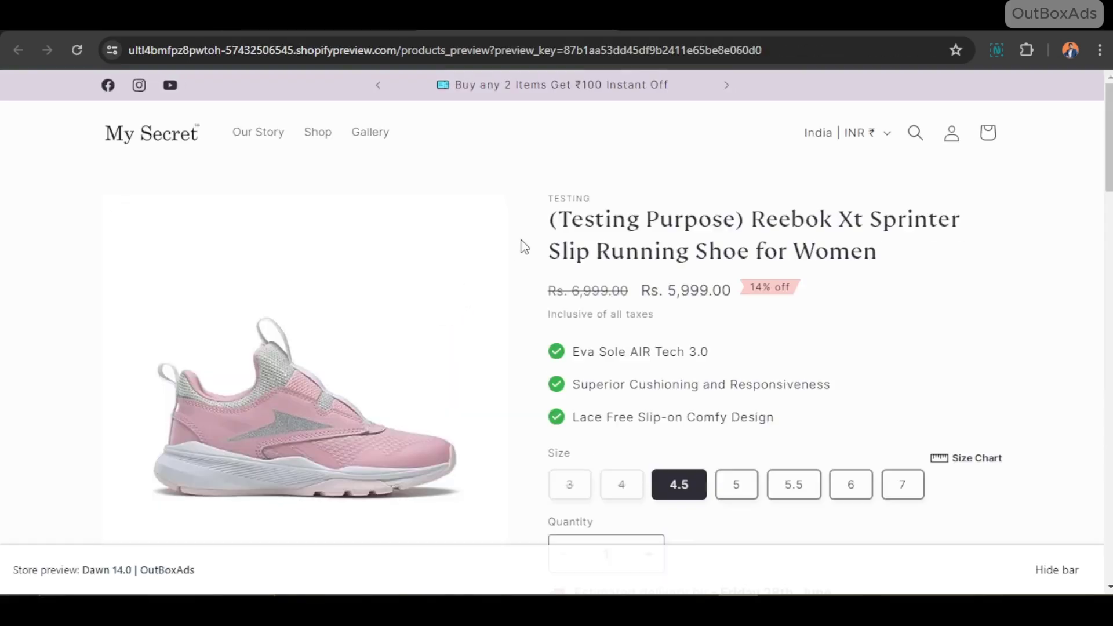
# On the Reebok shoe page, expand the tracking, sizing, care, materials and washing FAQ answers.
pyautogui.click(1076, 583)
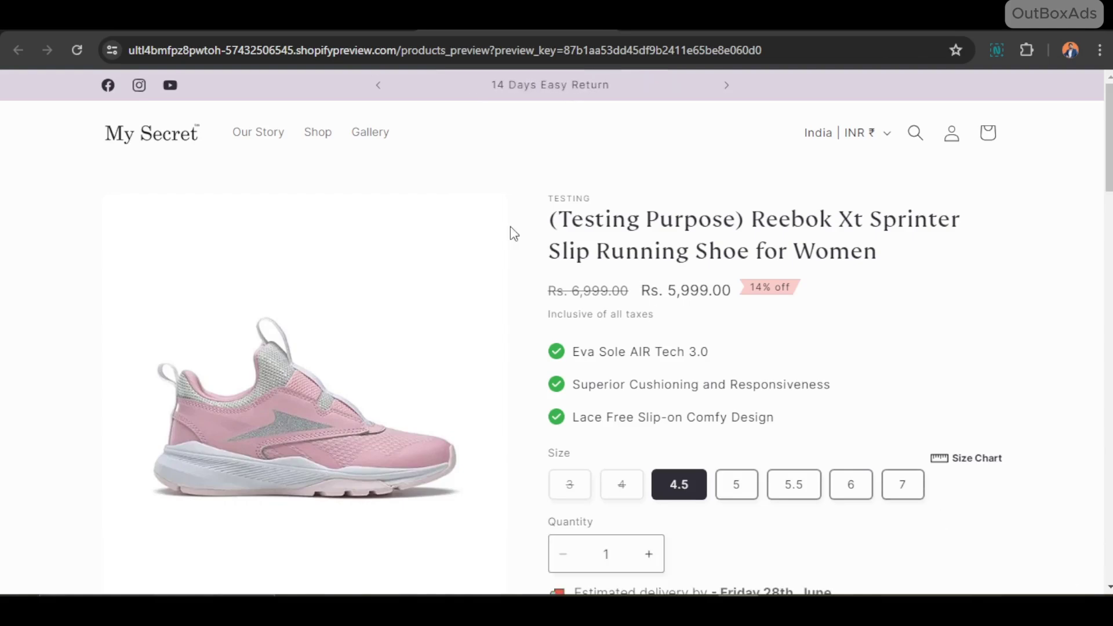
pyautogui.scroll(-15, 514, 235)
pyautogui.scroll(-8, 518, 246)
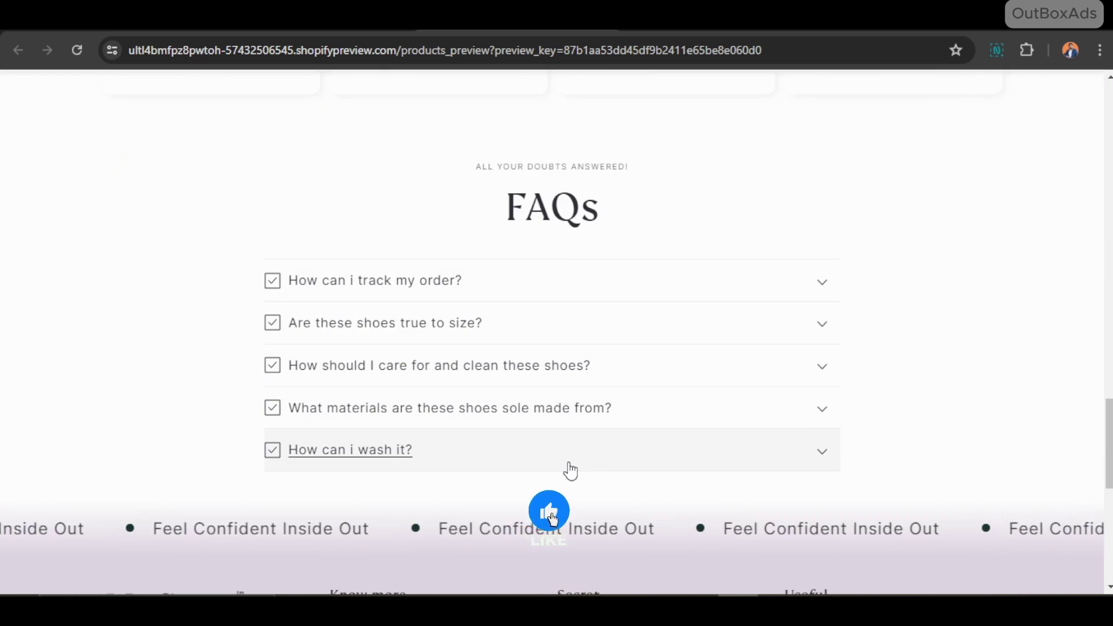
pyautogui.click(568, 287)
pyautogui.click(568, 287)
pyautogui.click(606, 328)
pyautogui.click(607, 328)
pyautogui.click(631, 365)
pyautogui.click(636, 376)
pyautogui.click(652, 410)
pyautogui.click(654, 413)
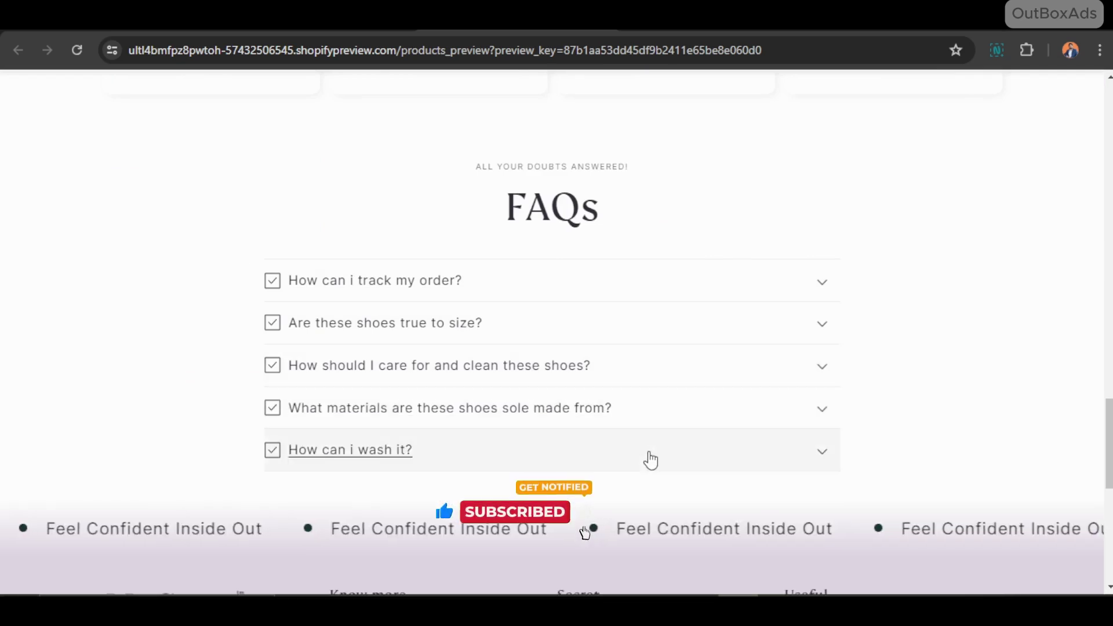
pyautogui.click(648, 455)
pyautogui.click(649, 452)
pyautogui.scroll(5, 334, 361)
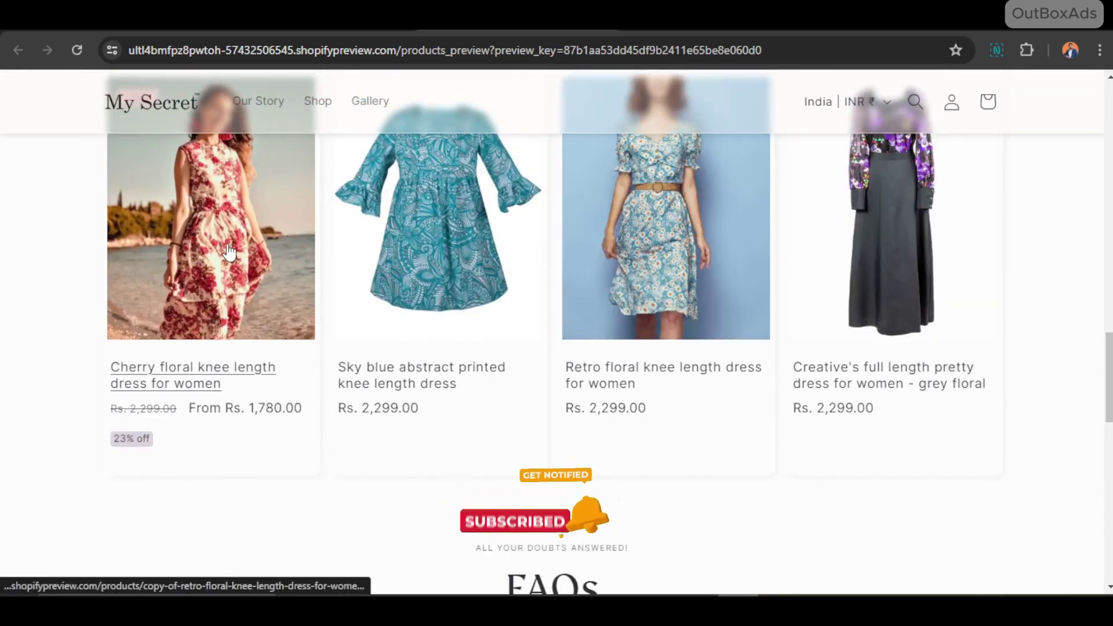
# Open the Cherry floral dress page and check its print, washing and colour-bleed answers.
pyautogui.click(290, 371)
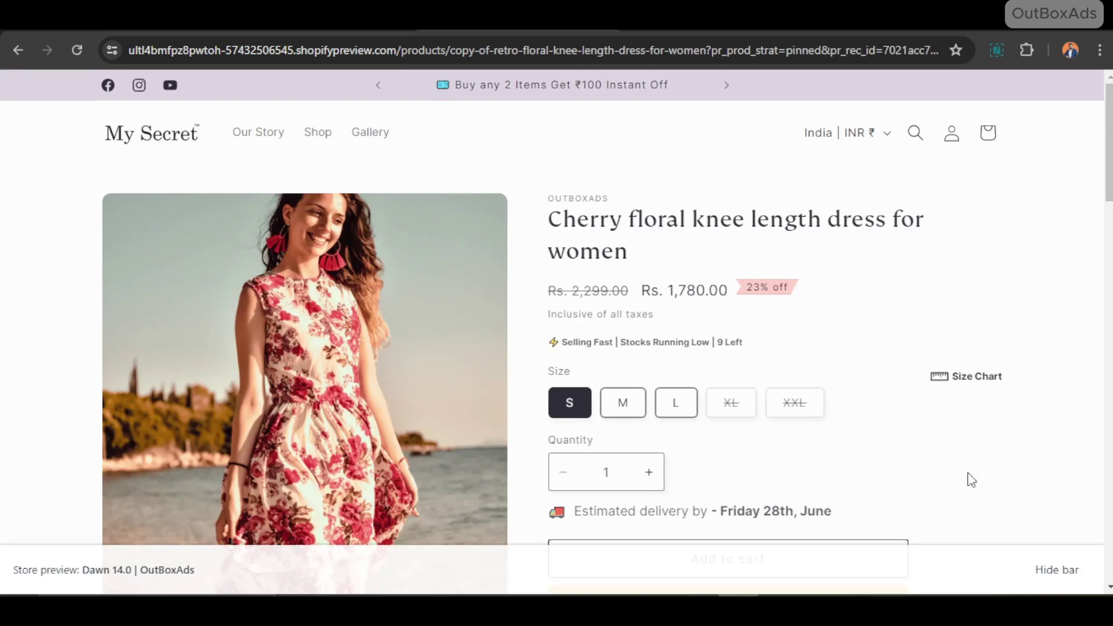
pyautogui.scroll(-15, 534, 267)
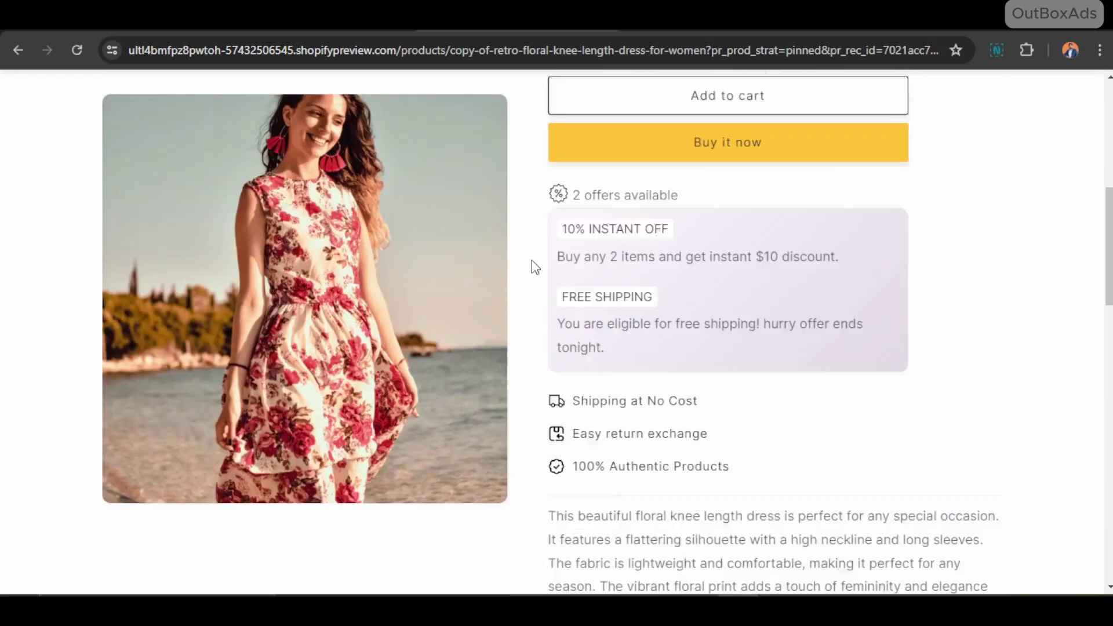
pyautogui.scroll(-4, 548, 272)
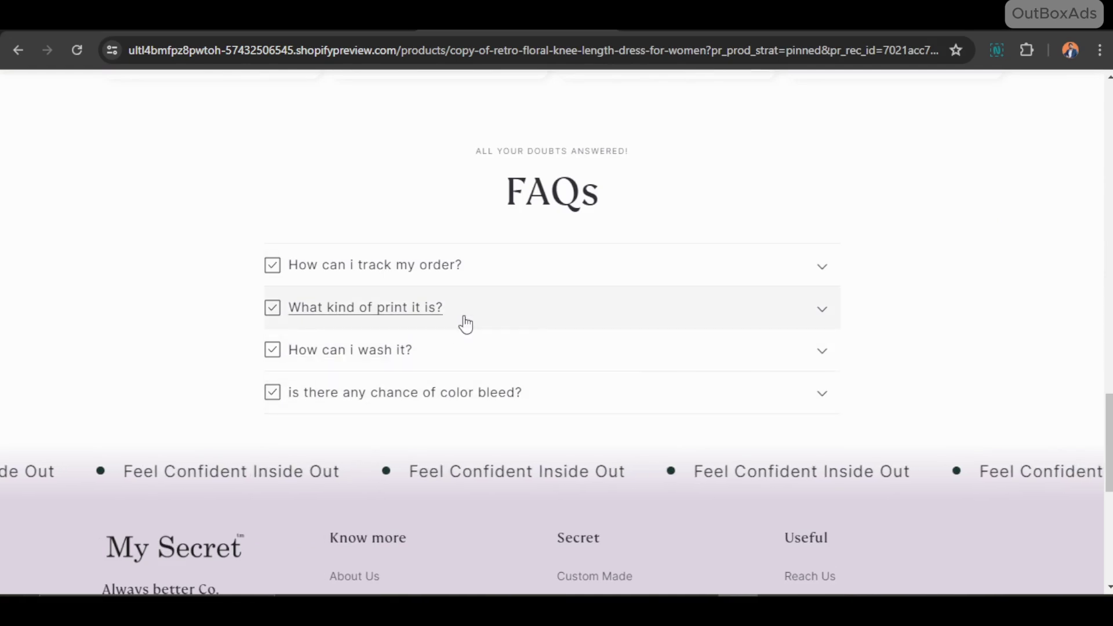
pyautogui.click(542, 325)
pyautogui.click(543, 325)
pyautogui.click(538, 364)
pyautogui.click(539, 365)
pyautogui.click(597, 398)
pyautogui.click(597, 400)
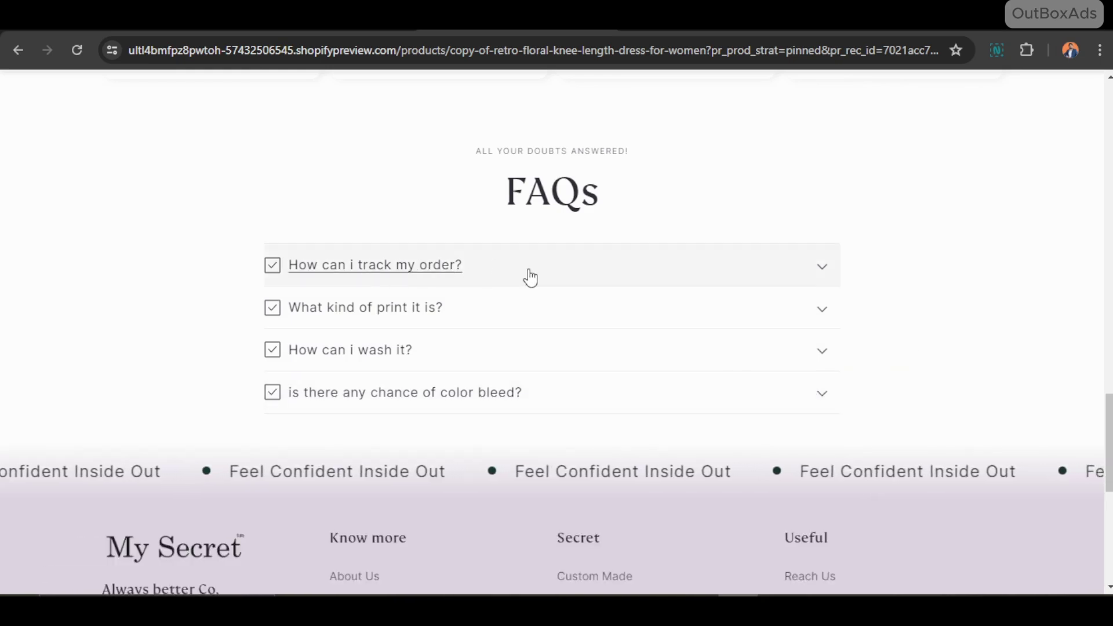
pyautogui.scroll(1, 531, 278)
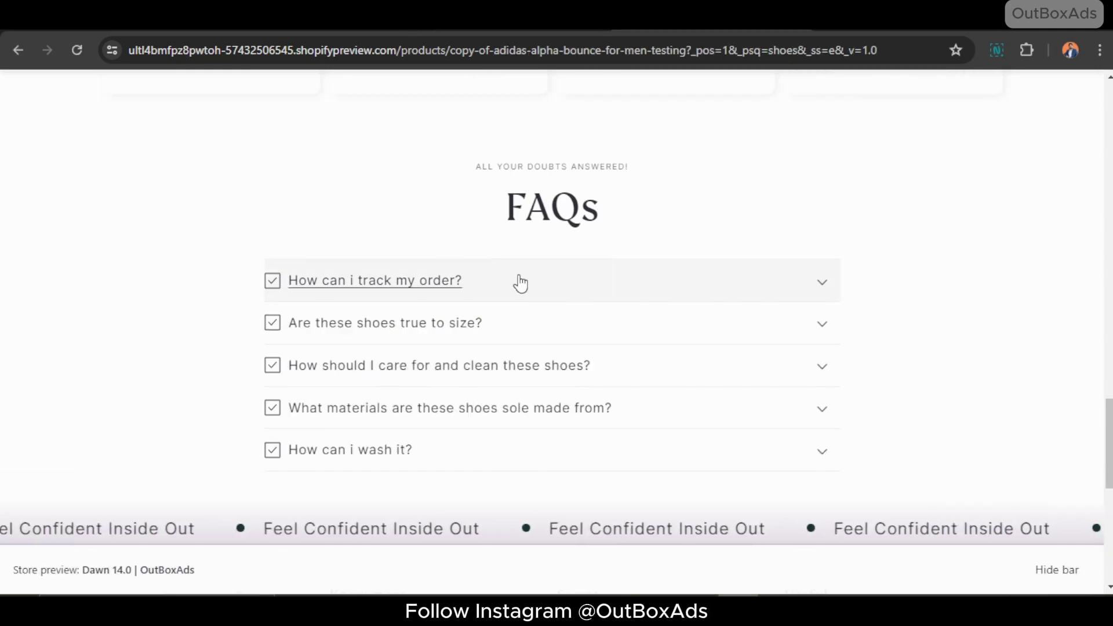
# Expand and collapse the shared 'How can i track my order?' answer on the shoe and dress pages.
pyautogui.click(521, 282)
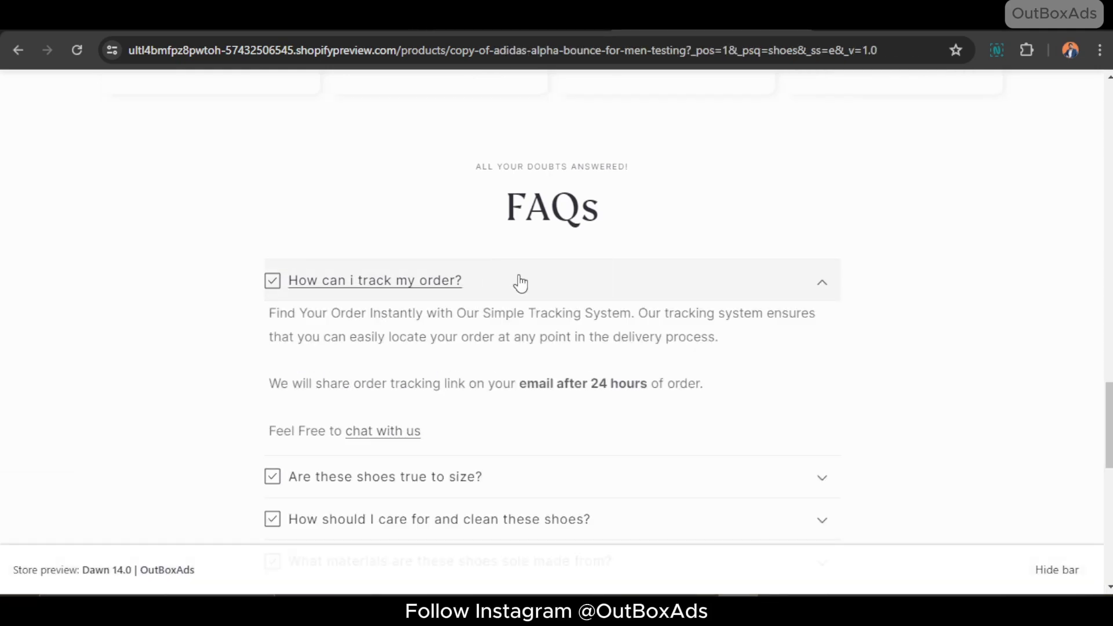
pyautogui.click(520, 282)
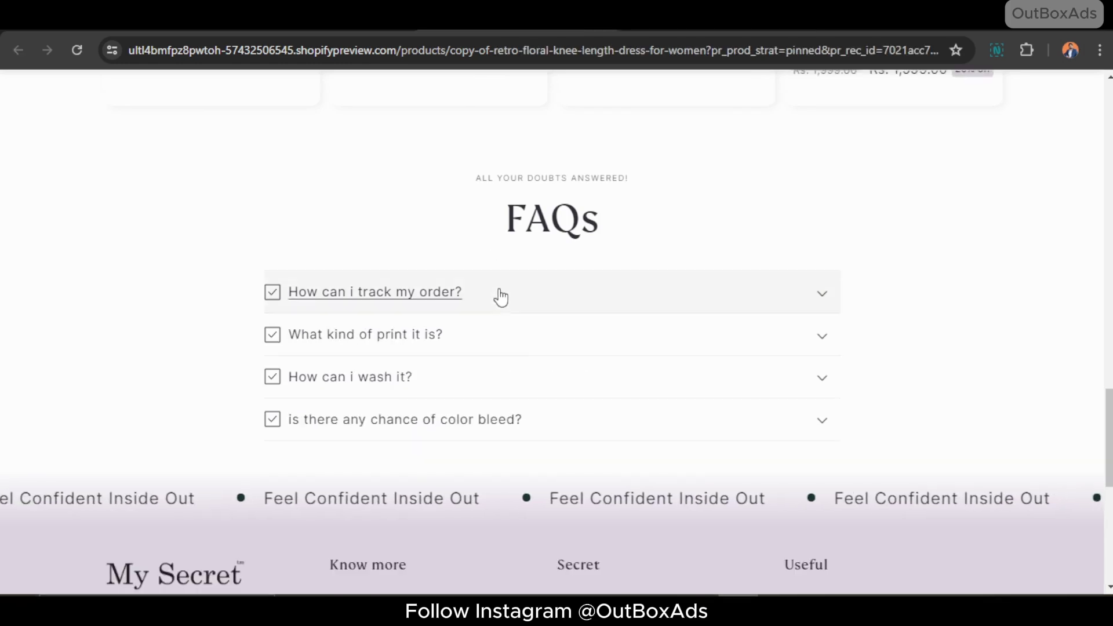
pyautogui.click(497, 295)
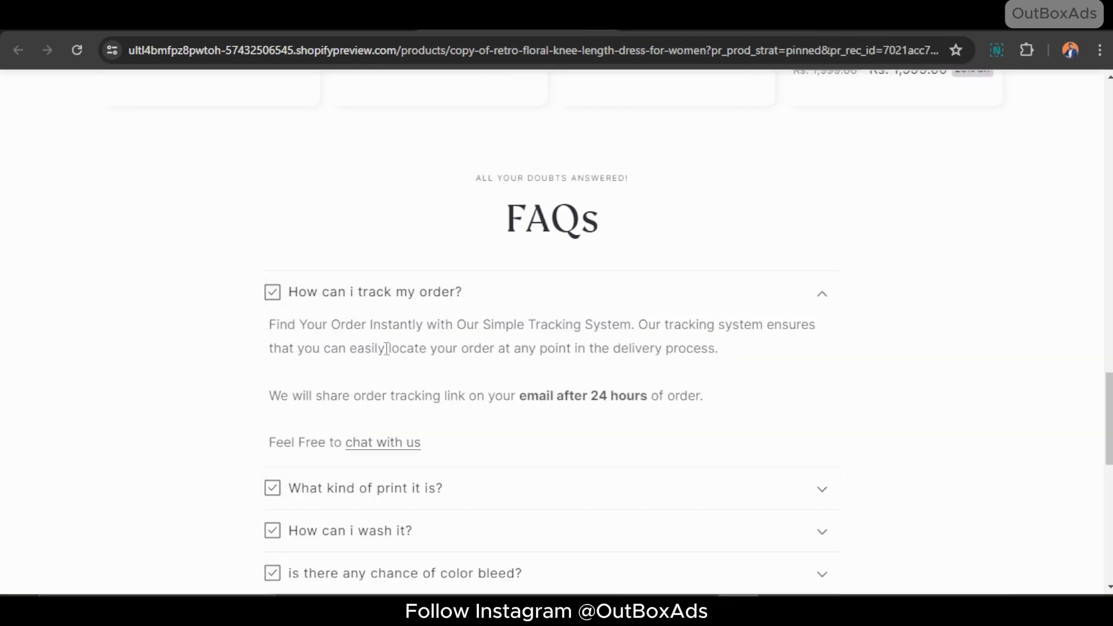
pyautogui.scroll(2, 563, 330)
pyautogui.scroll(-4, 562, 330)
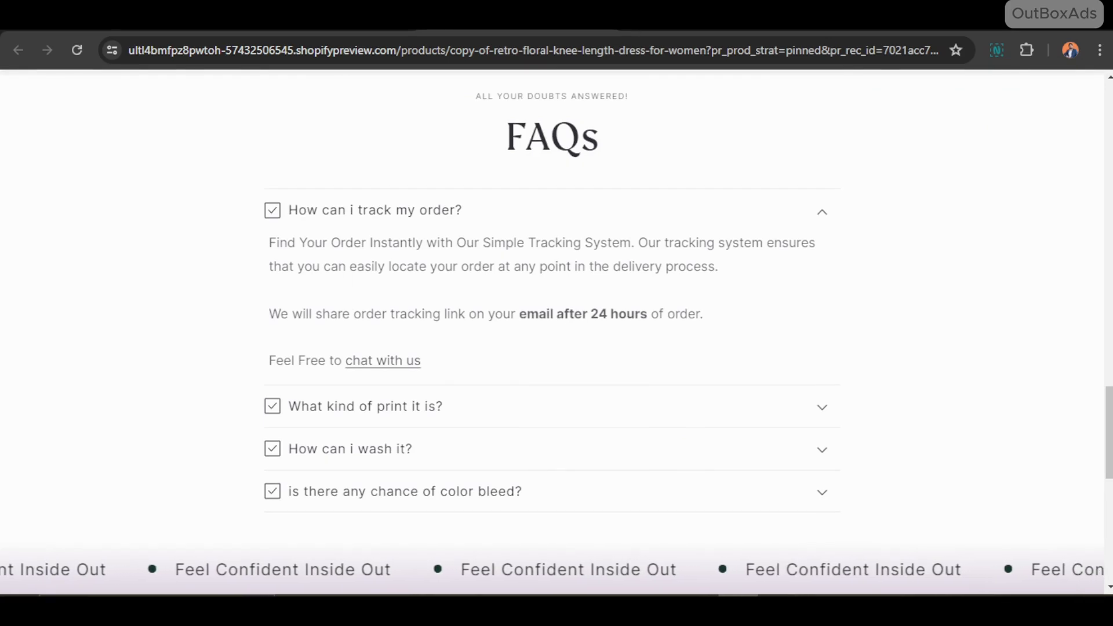
pyautogui.click(565, 216)
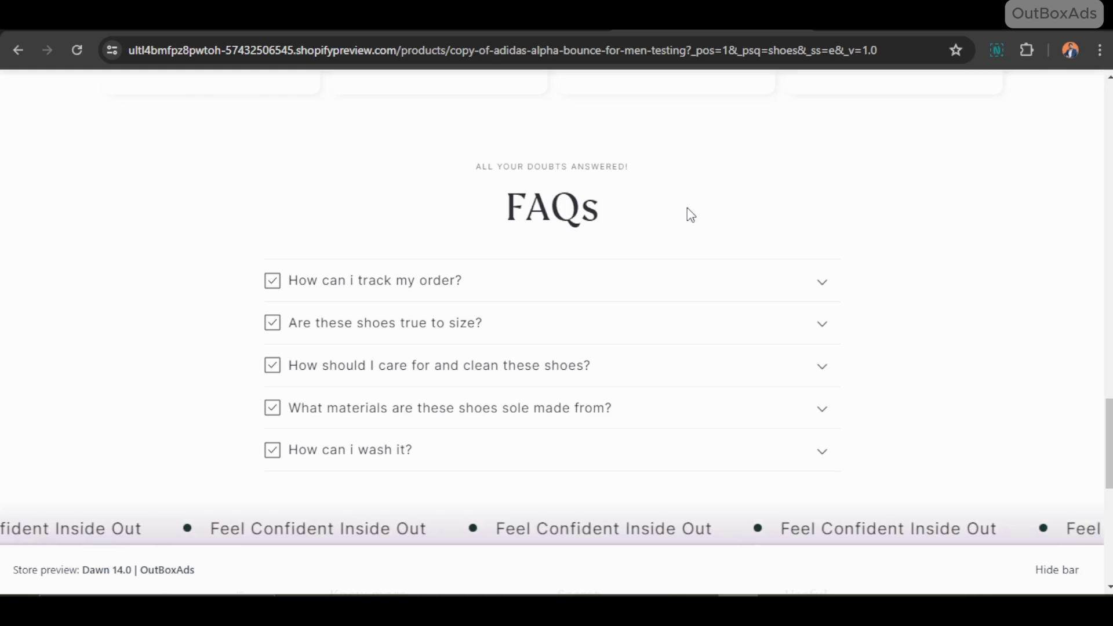
# Hide the preview bar and scroll through the Reebok Xt Sprinter page and its FAQs.
pyautogui.click(1056, 571)
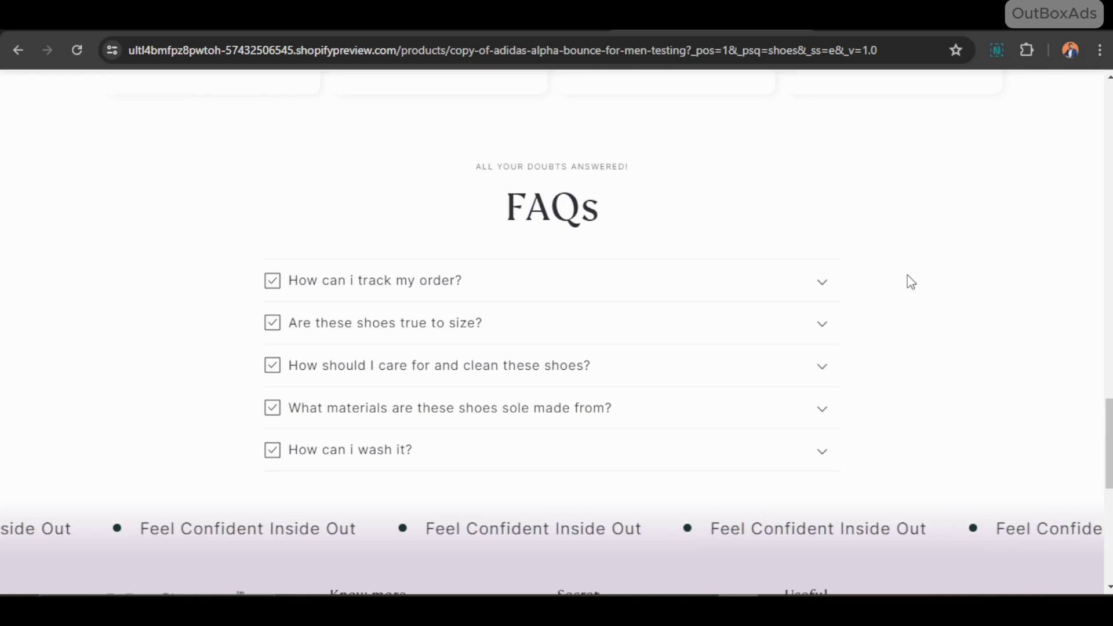
pyautogui.scroll(4, 693, 317)
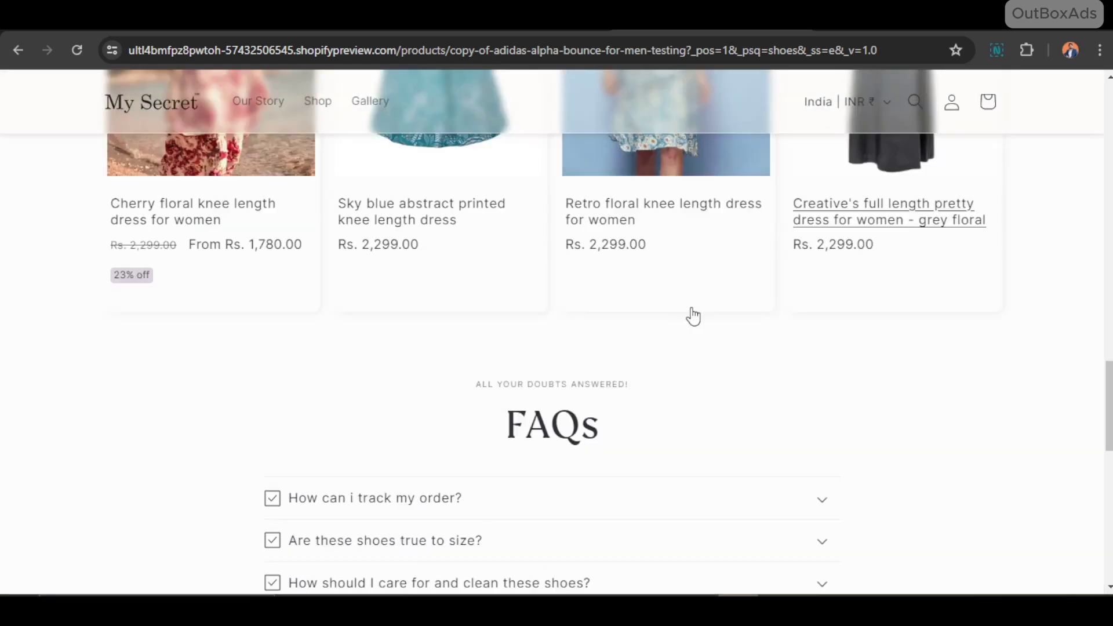
pyautogui.scroll(12, 694, 316)
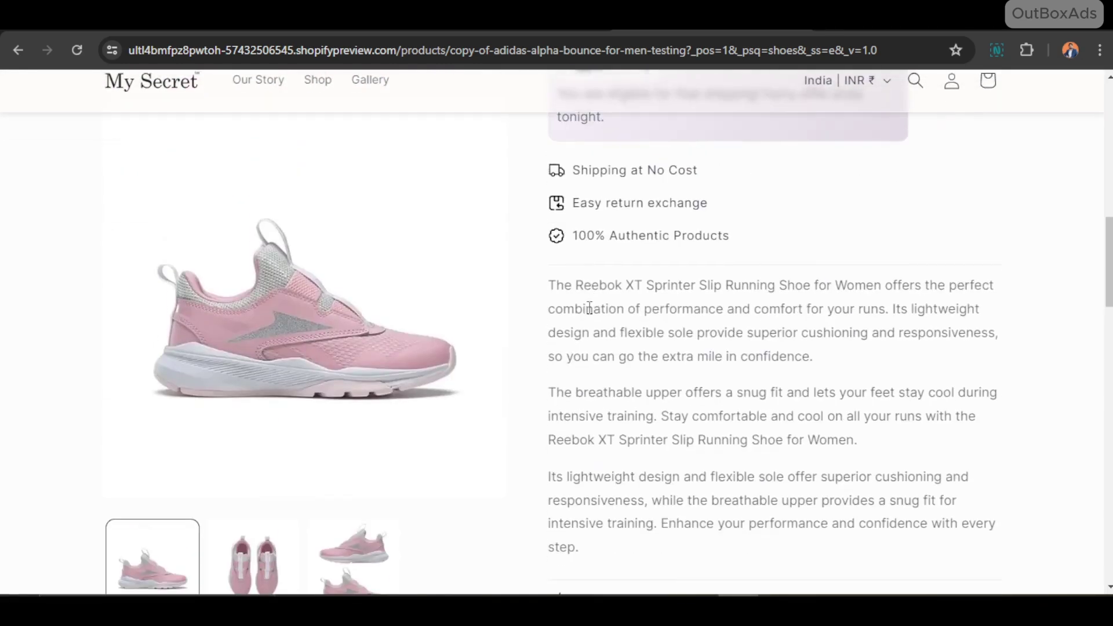
pyautogui.scroll(-4, 590, 308)
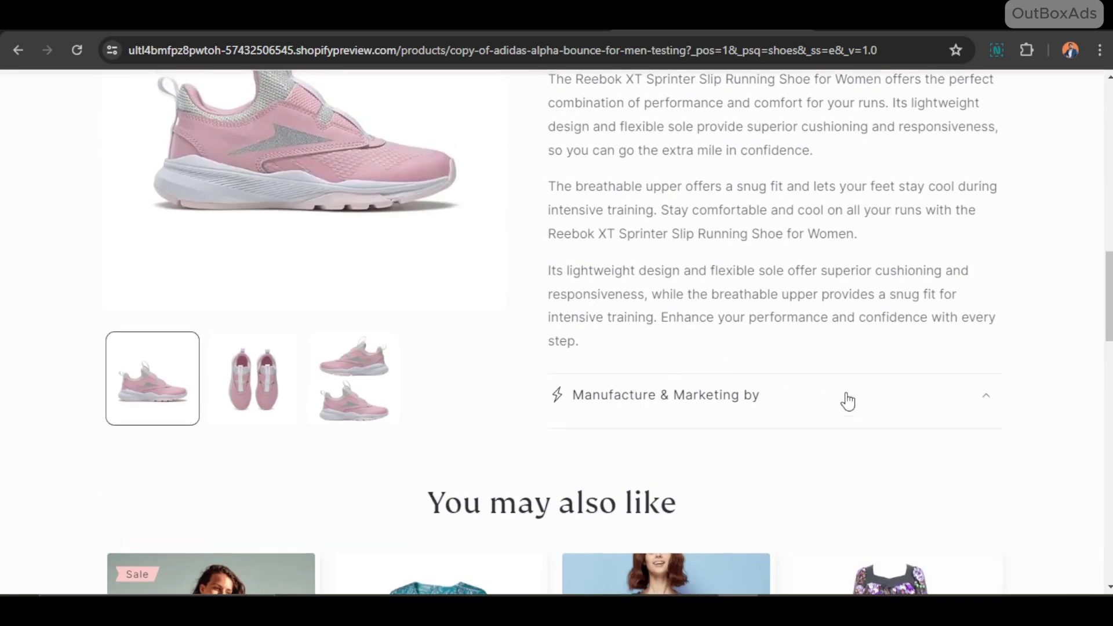
pyautogui.scroll(7, 597, 363)
pyautogui.scroll(1, 597, 372)
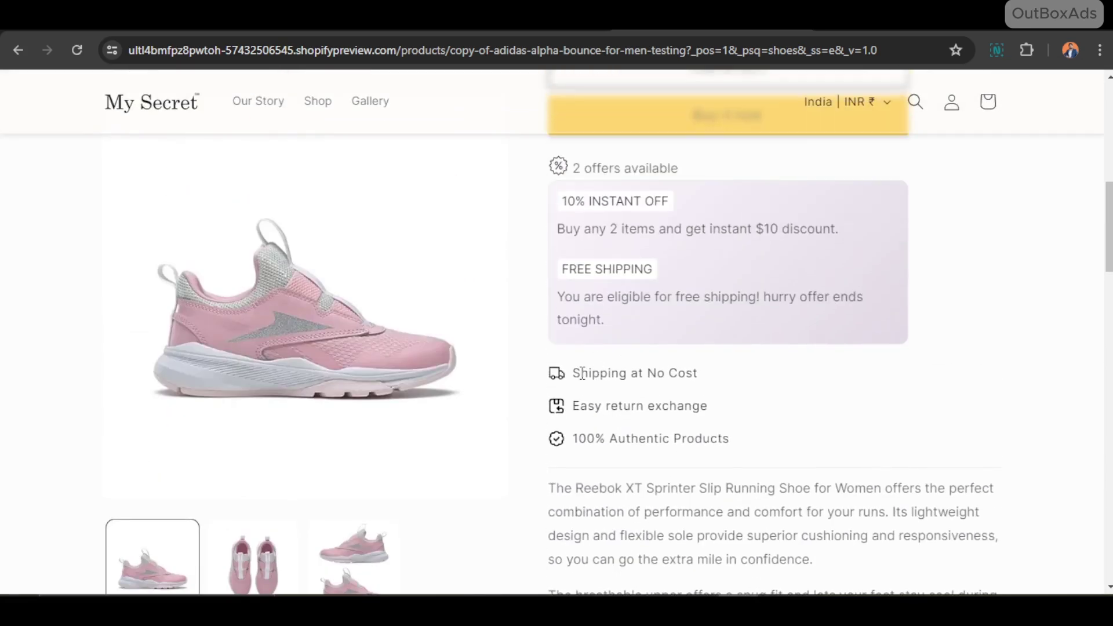
pyautogui.scroll(3, 707, 424)
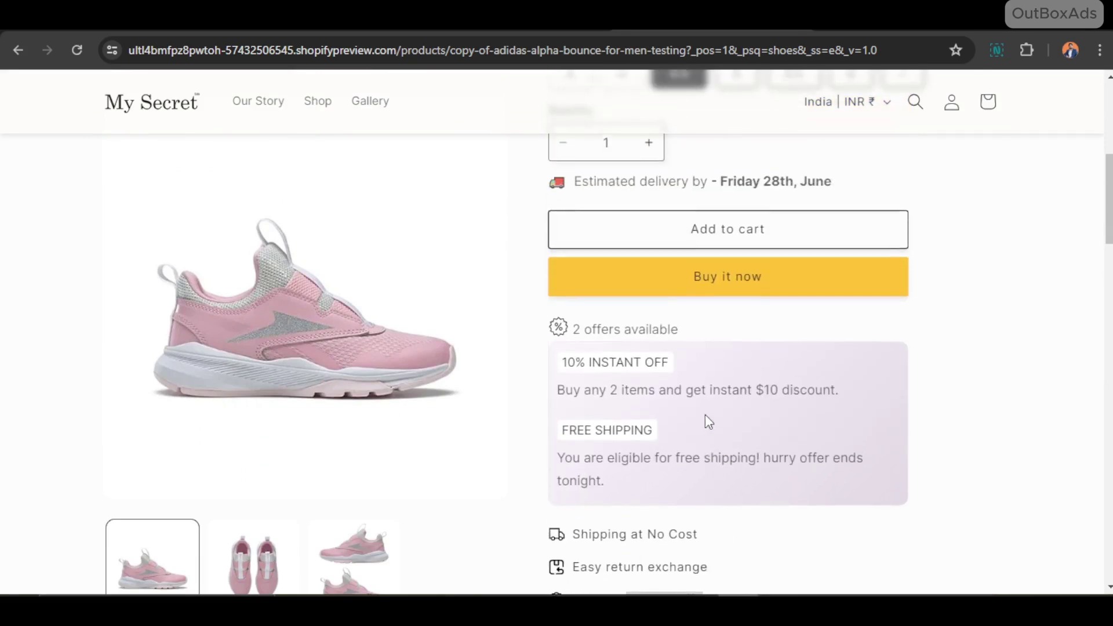
pyautogui.scroll(4, 742, 389)
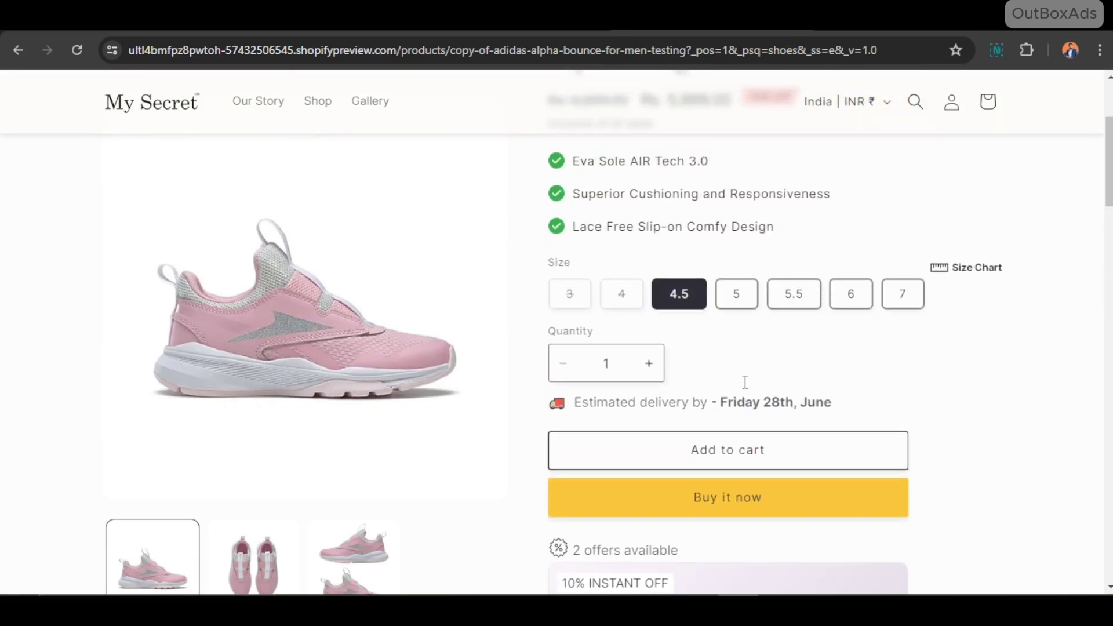
pyautogui.scroll(2, 745, 383)
pyautogui.scroll(1, 821, 304)
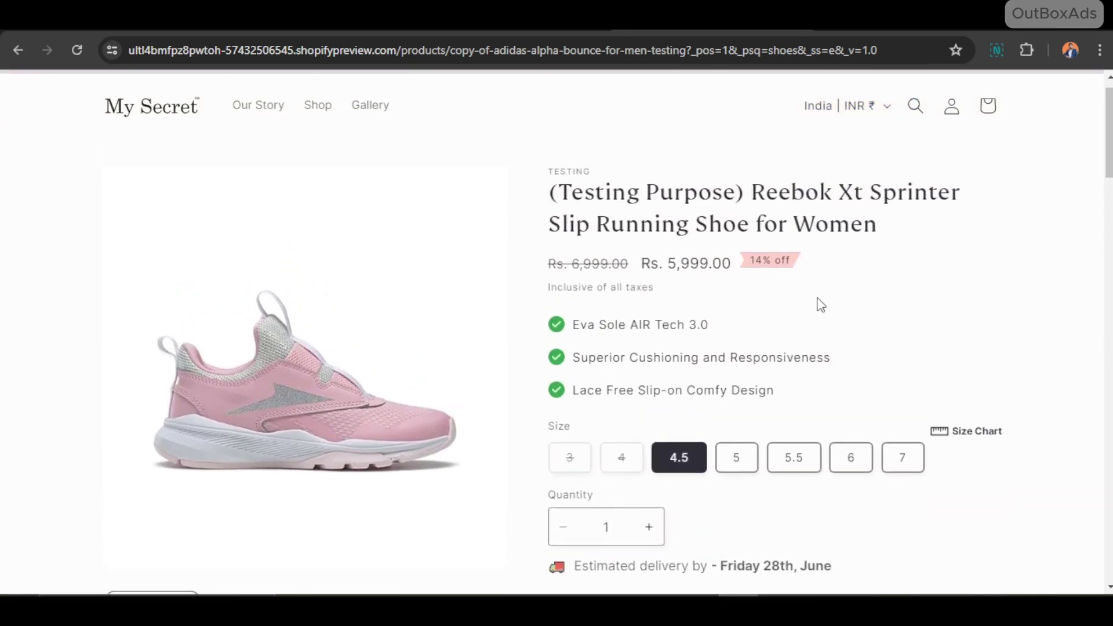
pyautogui.scroll(-15, 821, 304)
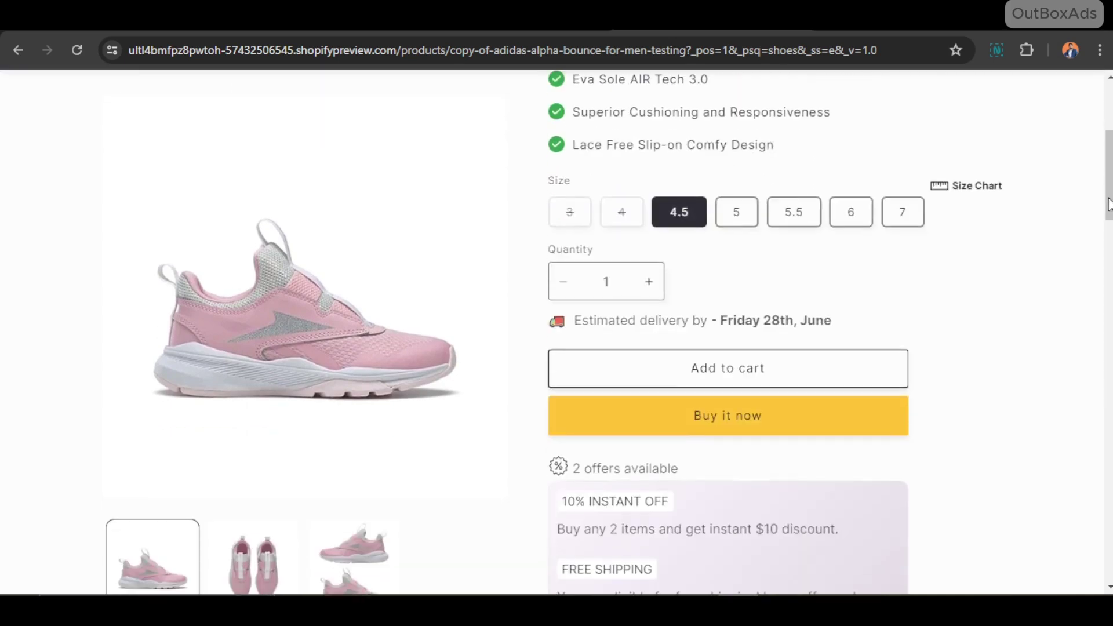